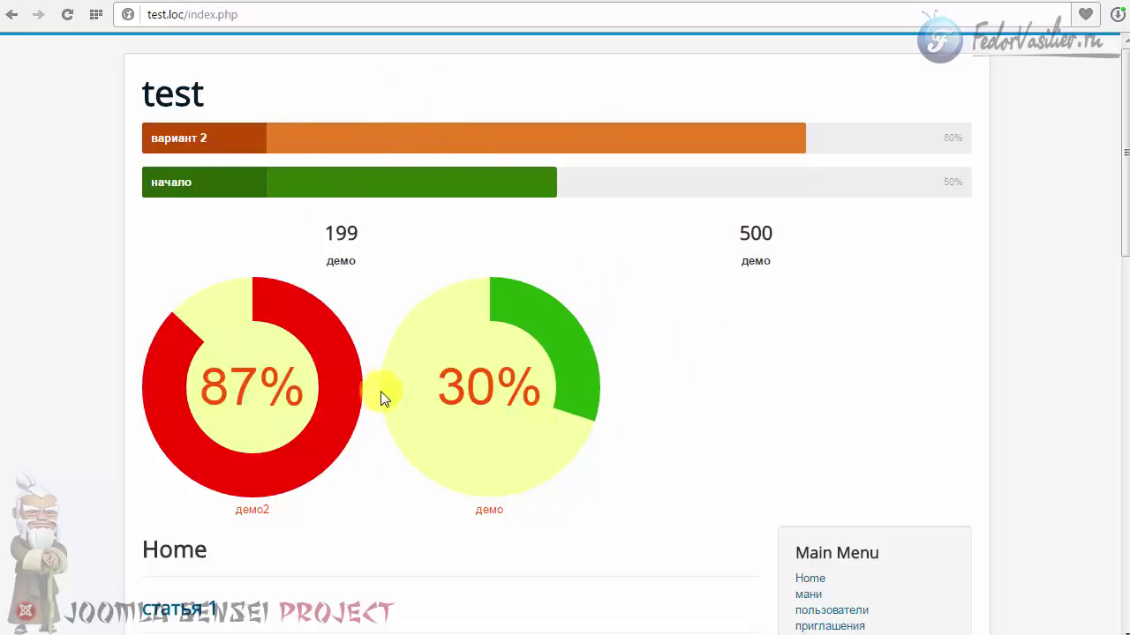
Examine the demo page's skill bars, number counters and circular charts, reloading it to replay their animations
click(343, 389)
drag(323, 234, 355, 234)
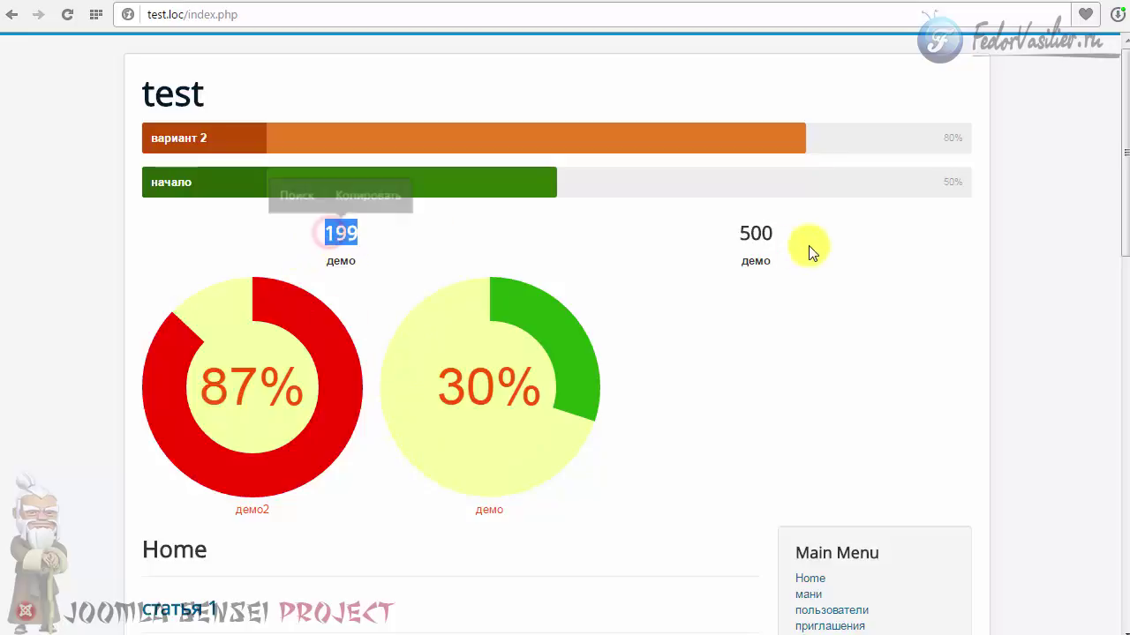
drag(779, 232, 729, 228)
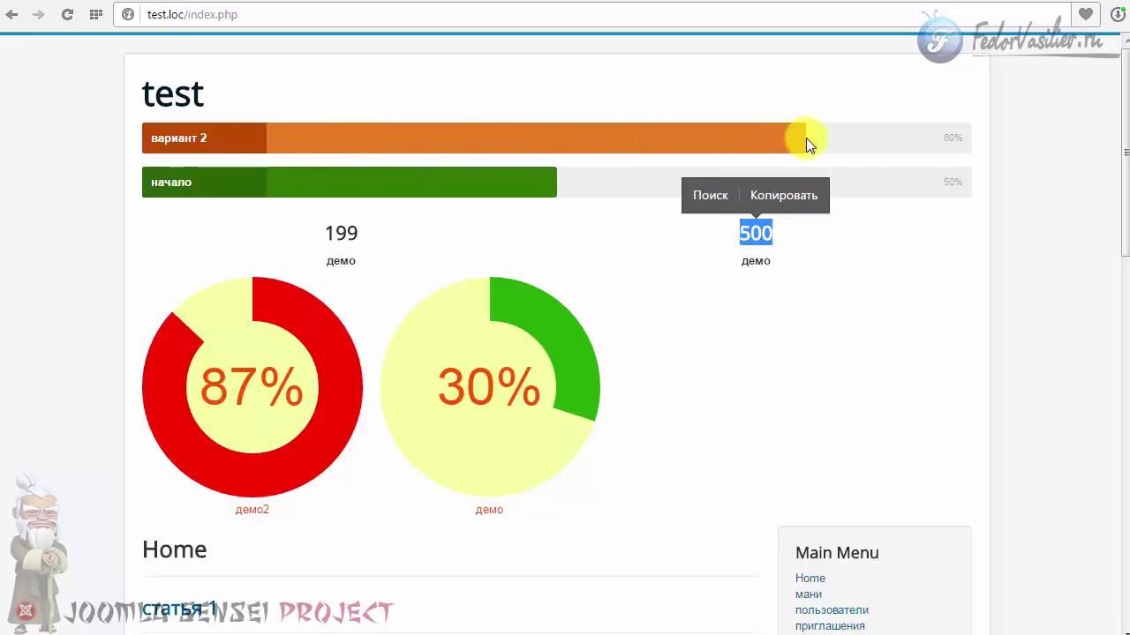
click(68, 16)
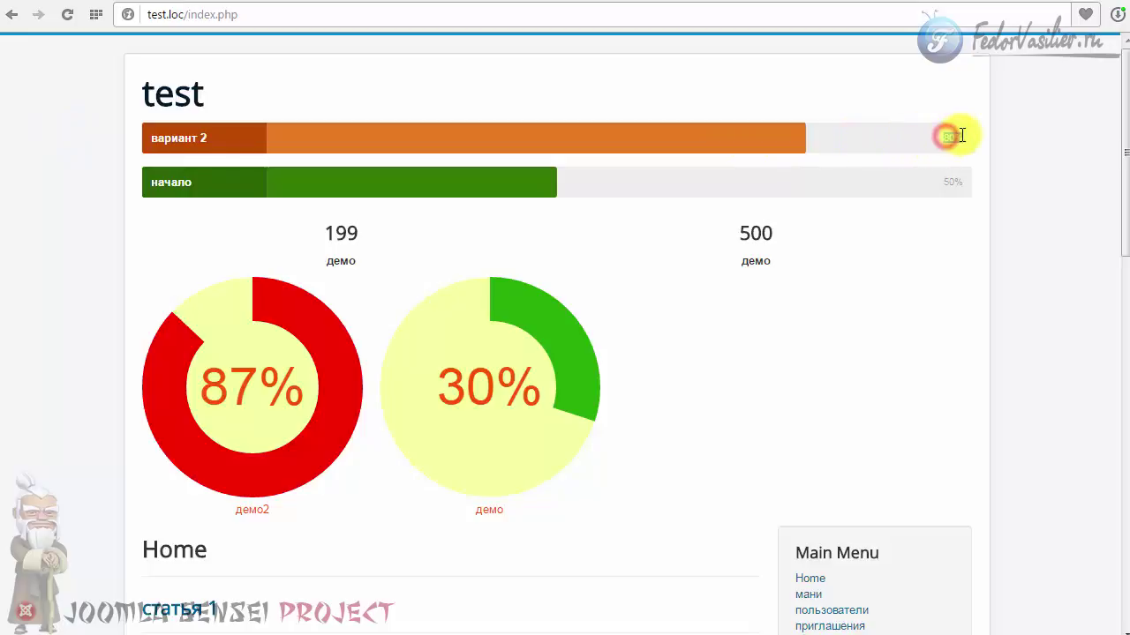
click(946, 179)
click(949, 187)
click(63, 15)
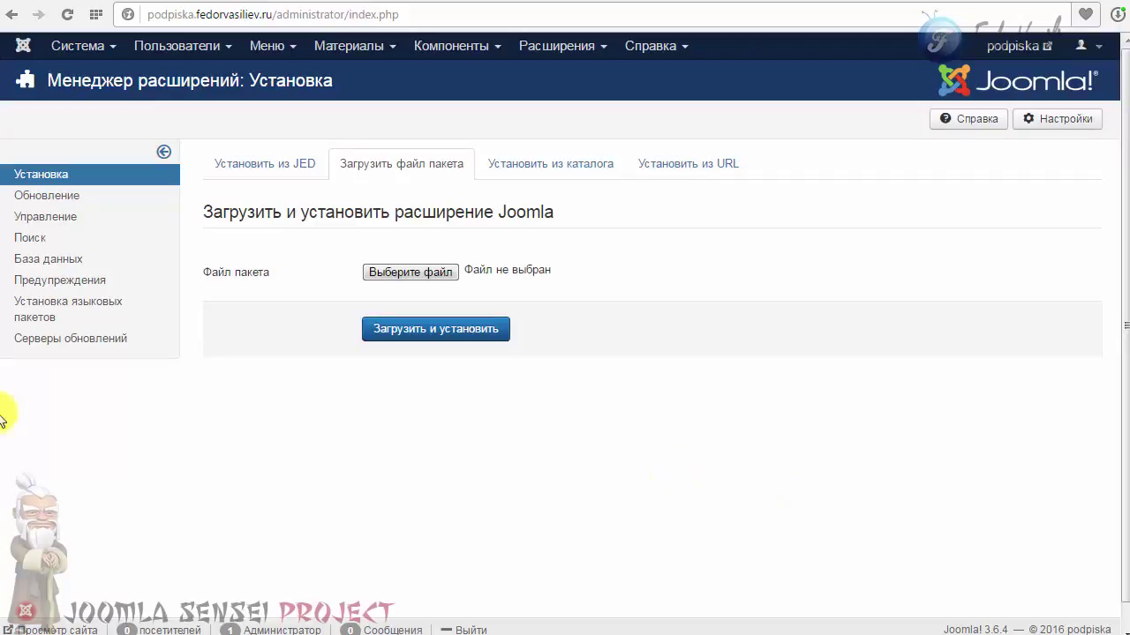
Upload and install the JB_mod_s….4.0.zip extension package
drag(357, 421, 602, 269)
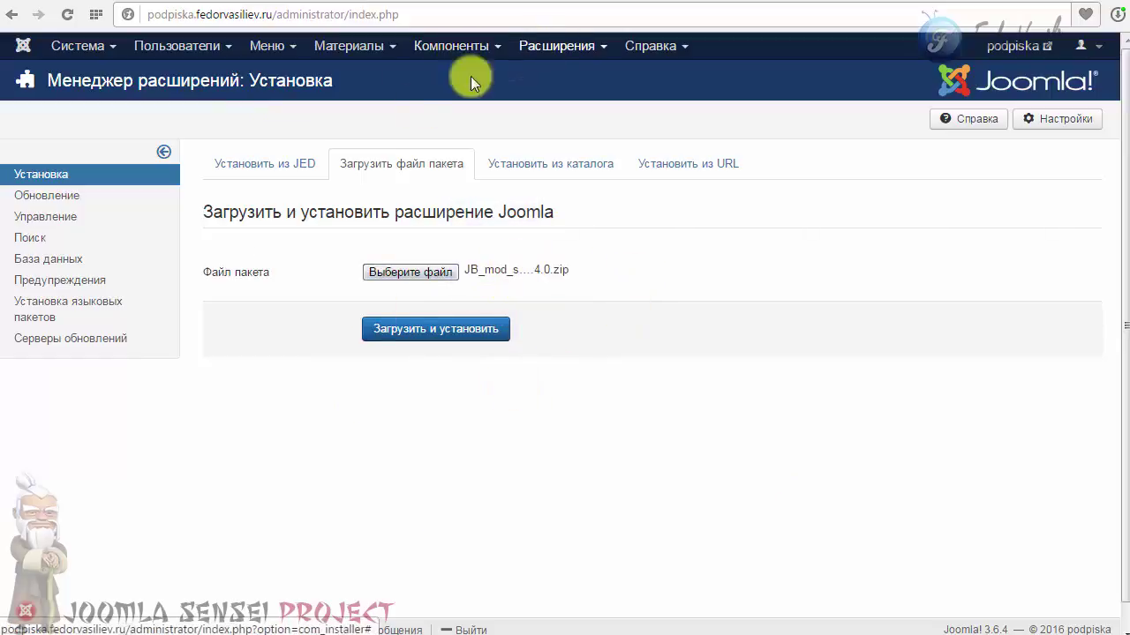
click(544, 52)
mouse_move(552, 85)
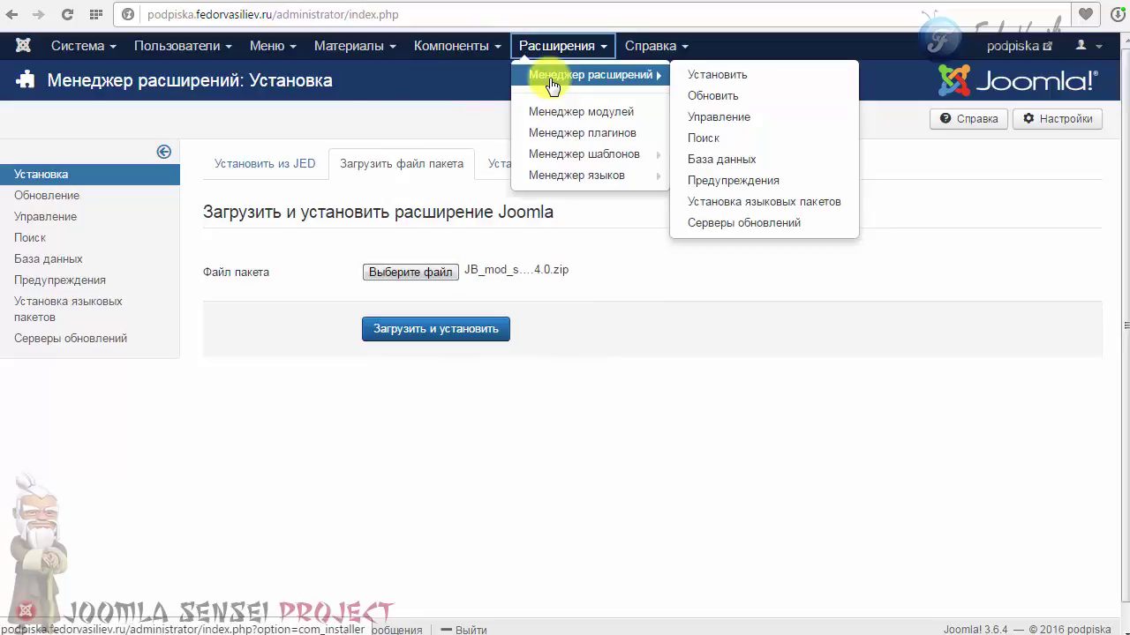
click(265, 479)
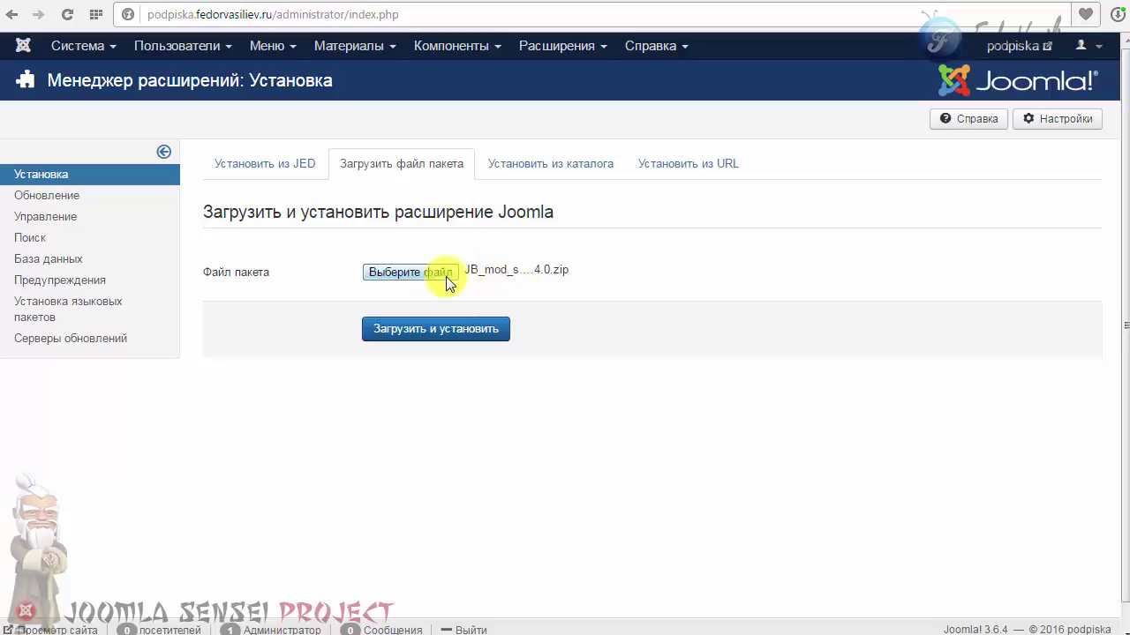
click(442, 328)
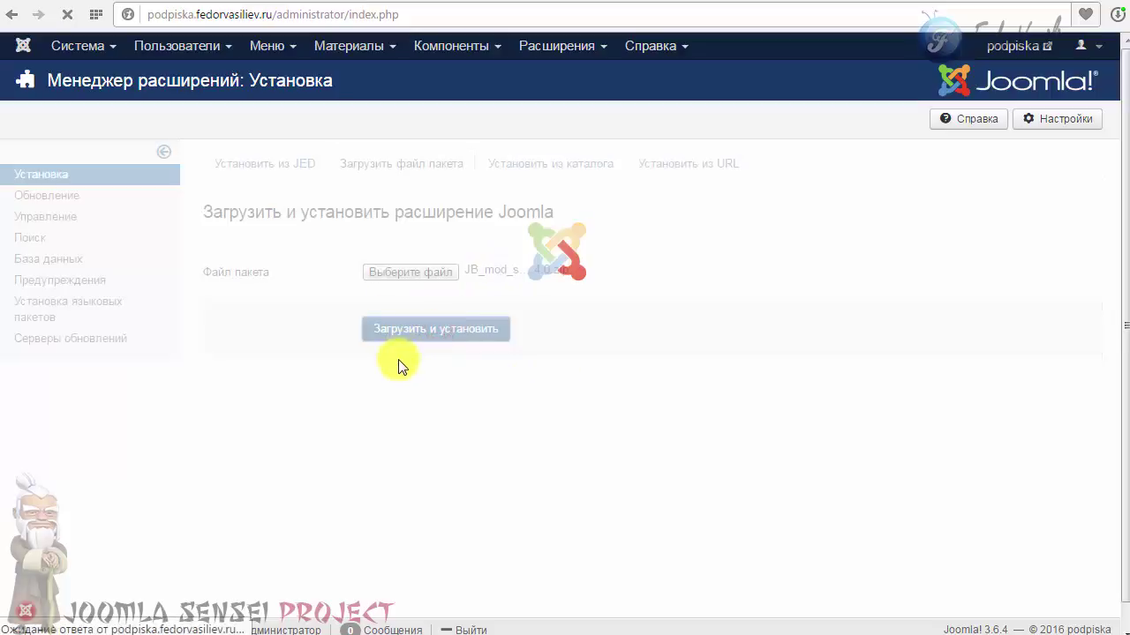
drag(444, 183, 264, 183)
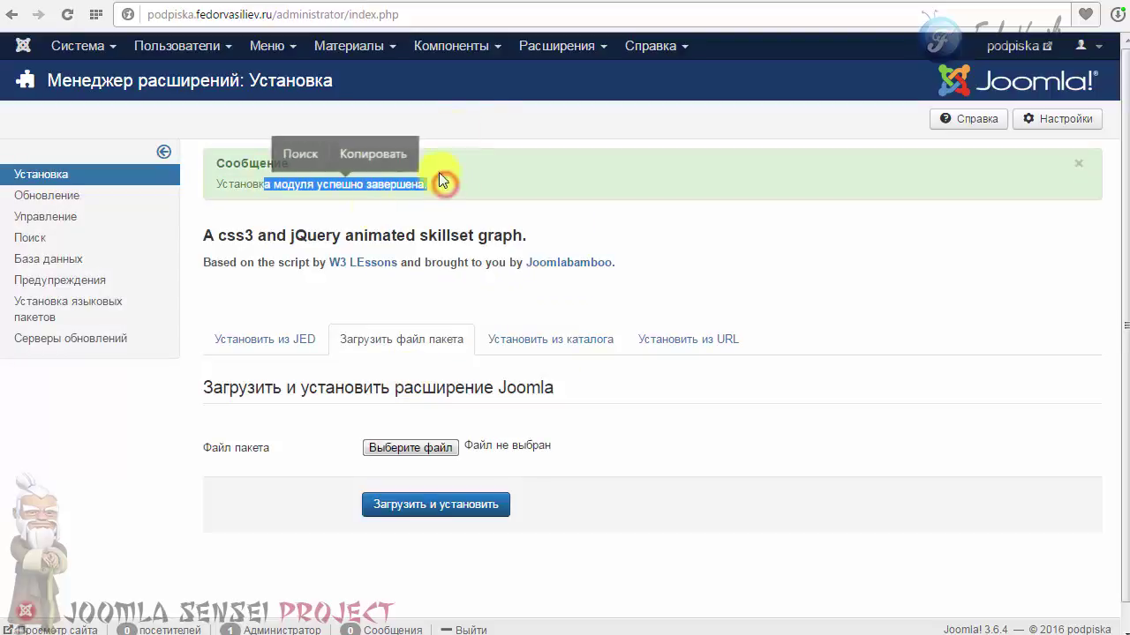
List the unpublished site modules by descending ID and open the Skillset module for editing
click(553, 48)
click(559, 109)
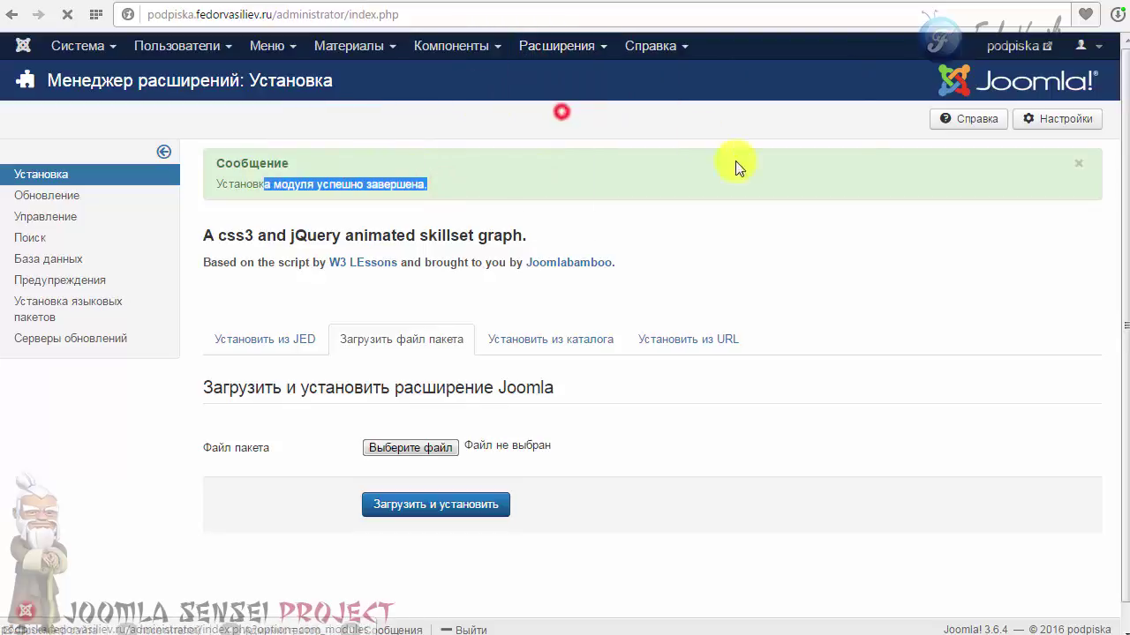
click(150, 220)
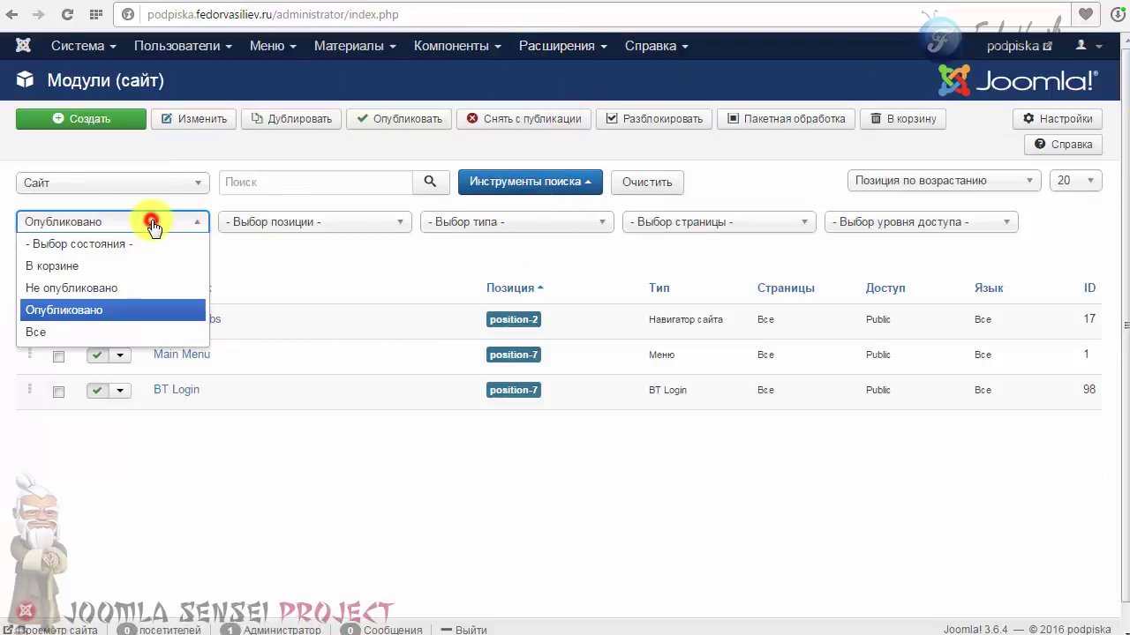
click(126, 286)
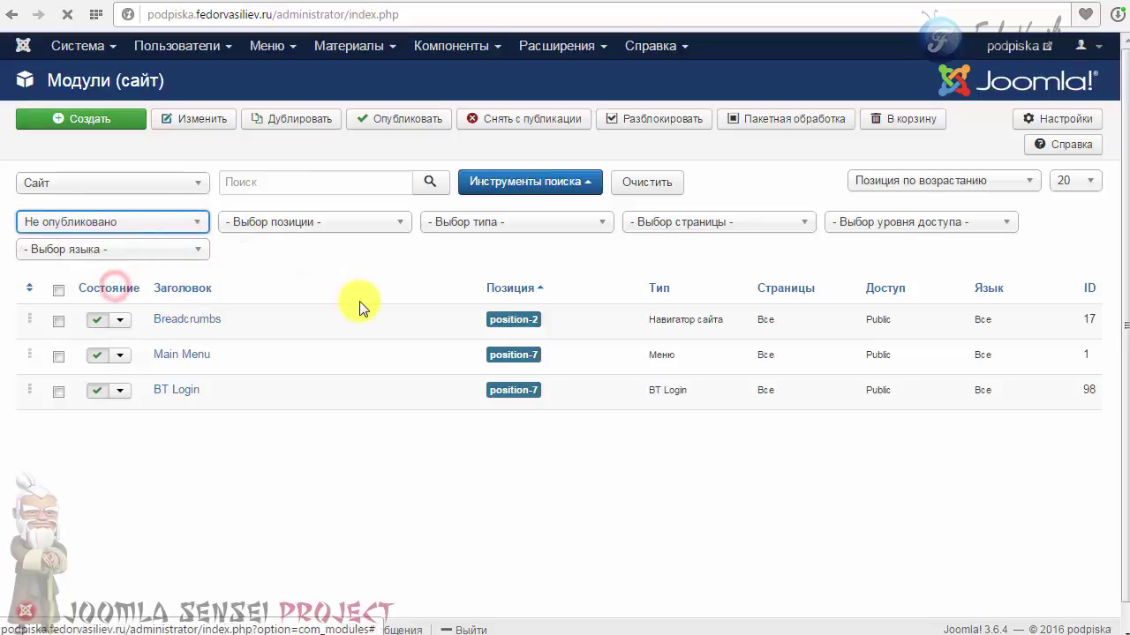
click(1085, 288)
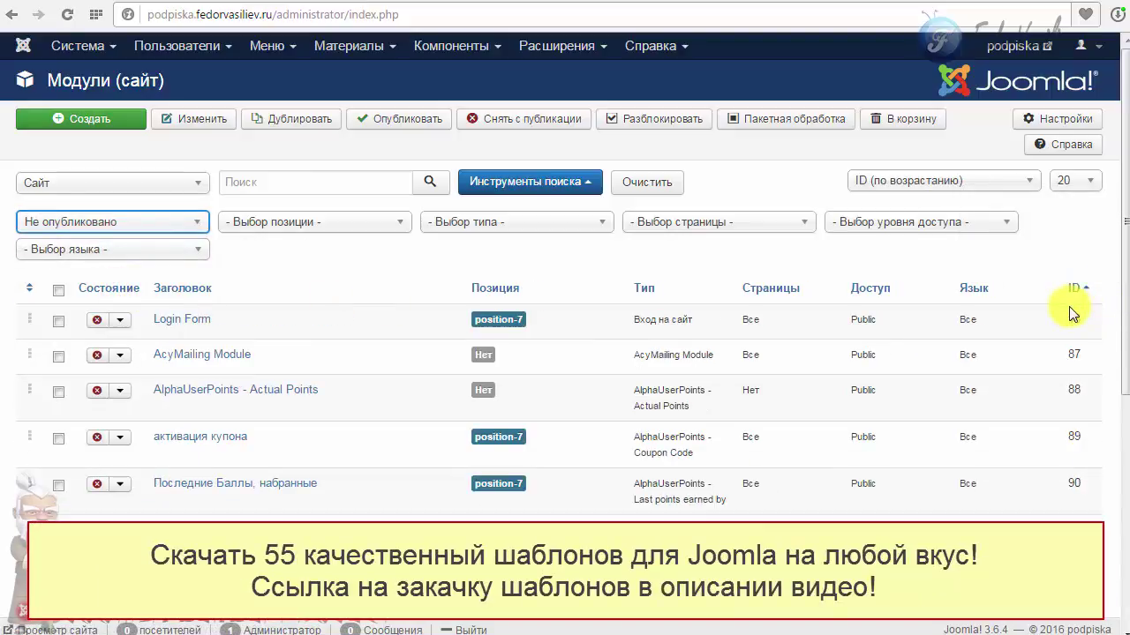
click(1076, 291)
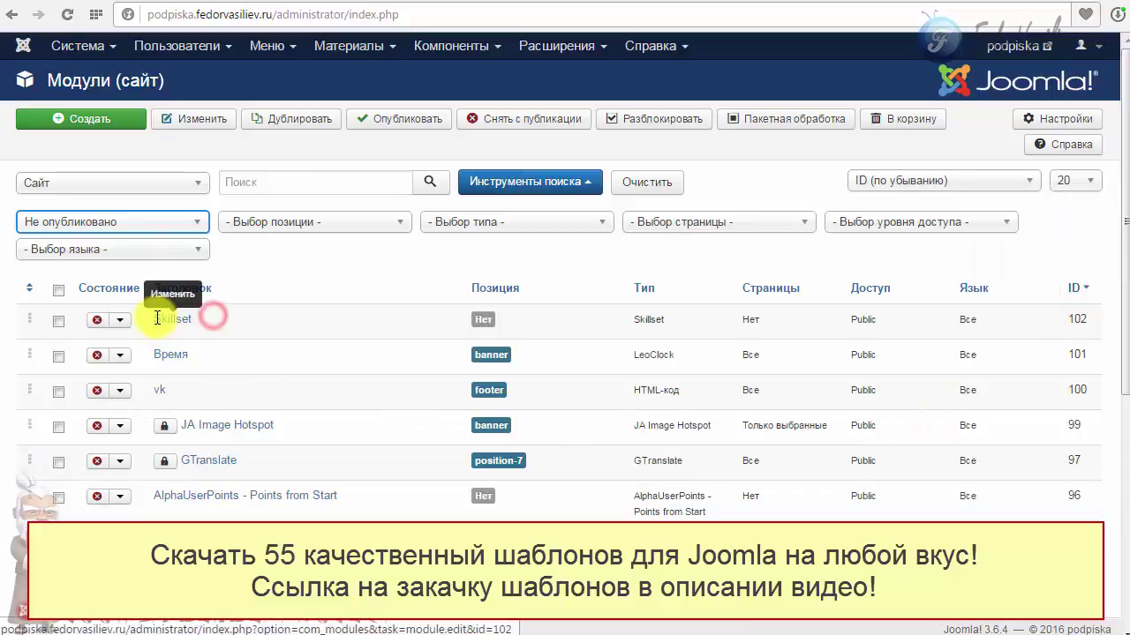
double_click(192, 320)
click(176, 317)
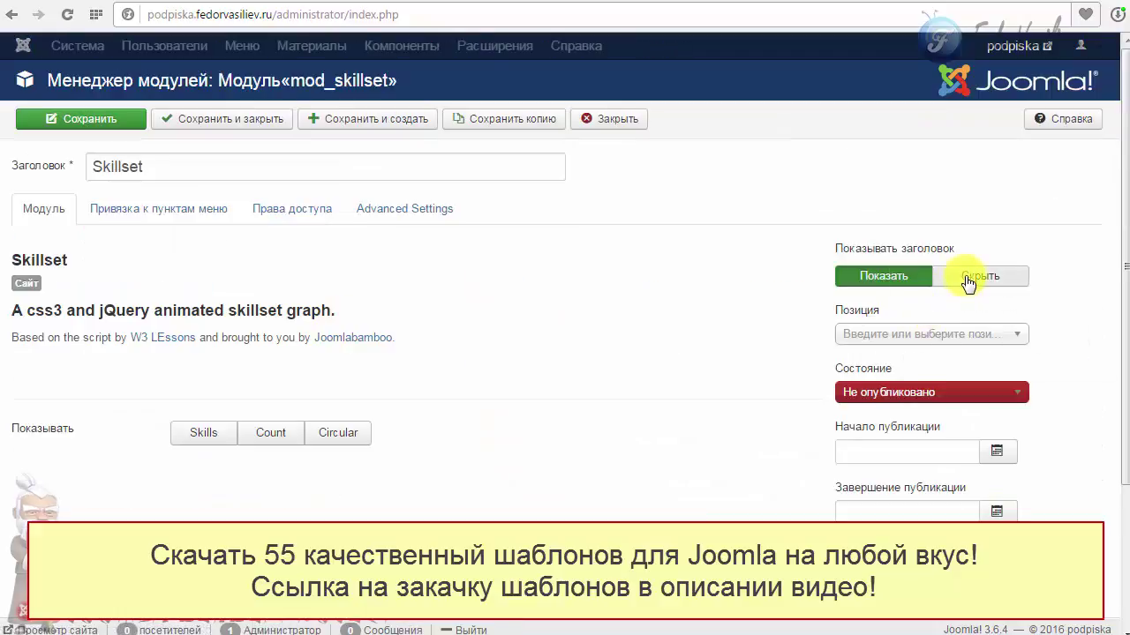
Hide the Skillset module's title, set its state to Опубликовано and place it in the banner position
click(975, 277)
click(1012, 393)
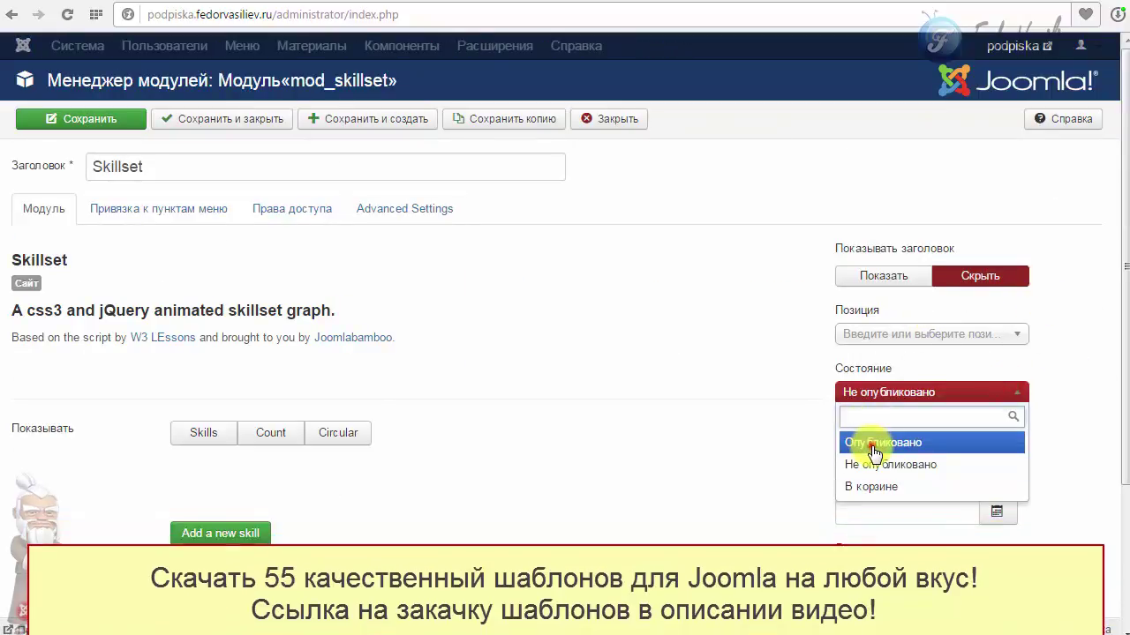
click(869, 441)
click(1005, 333)
drag(1017, 404, 1016, 585)
click(884, 527)
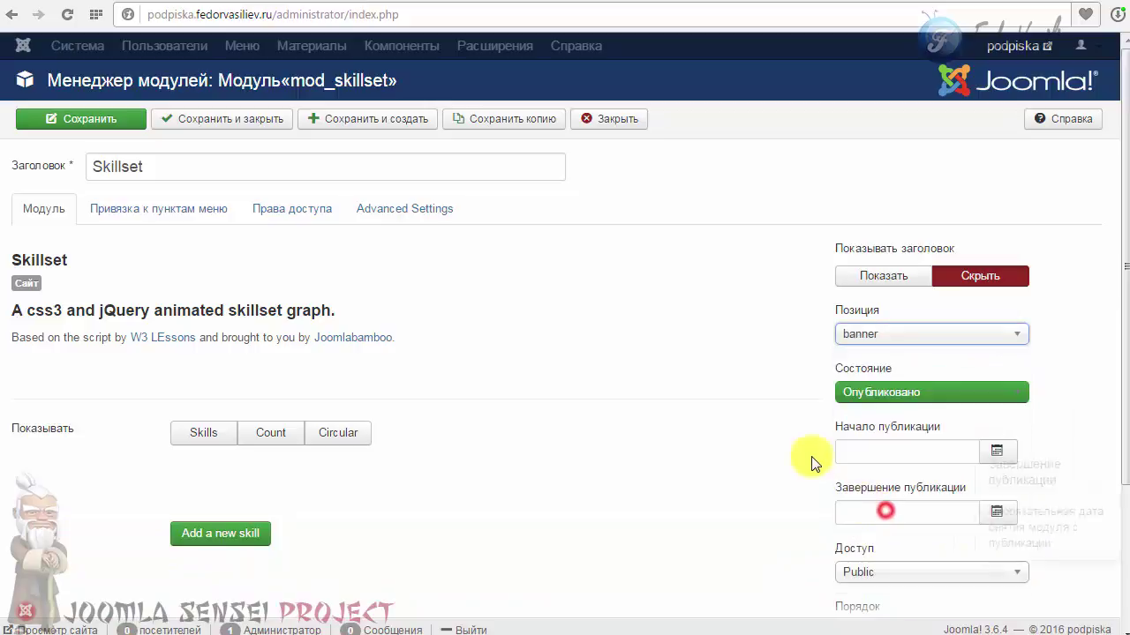
Assign the module only to specified pages, with just the Main Menu's Home item selected
click(159, 209)
click(217, 253)
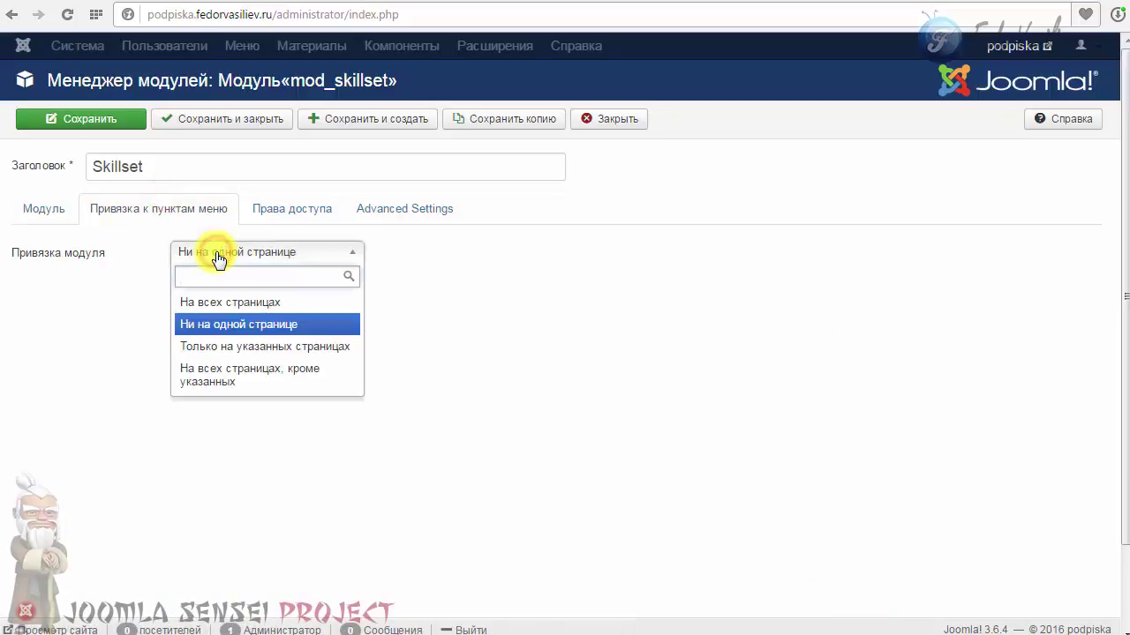
click(211, 347)
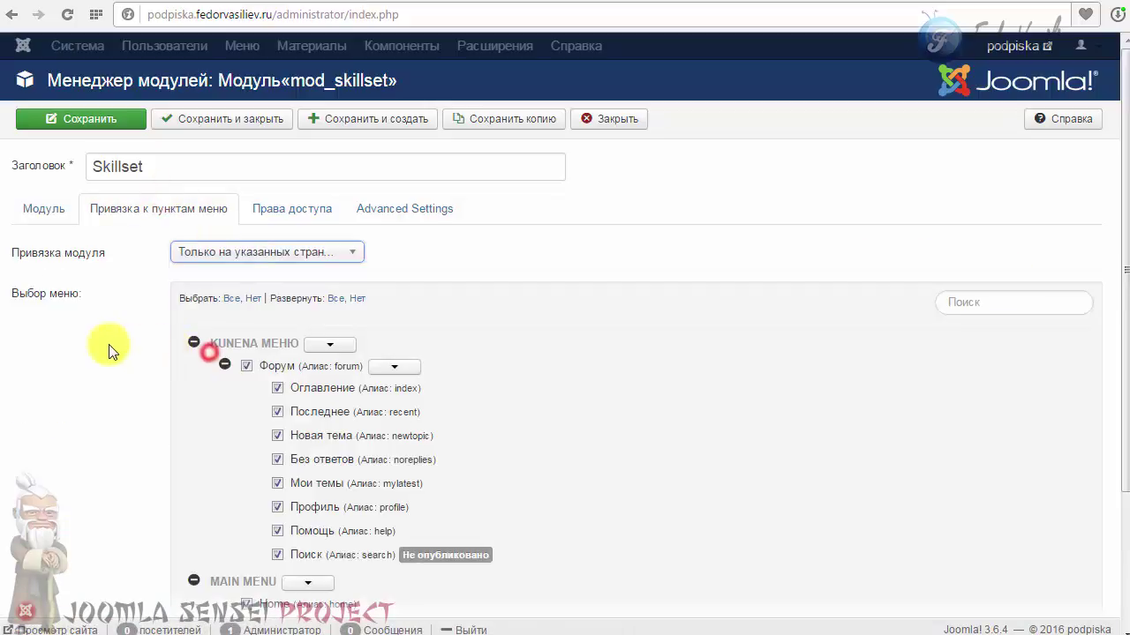
click(251, 299)
scroll(250, 437, down, 2)
click(244, 423)
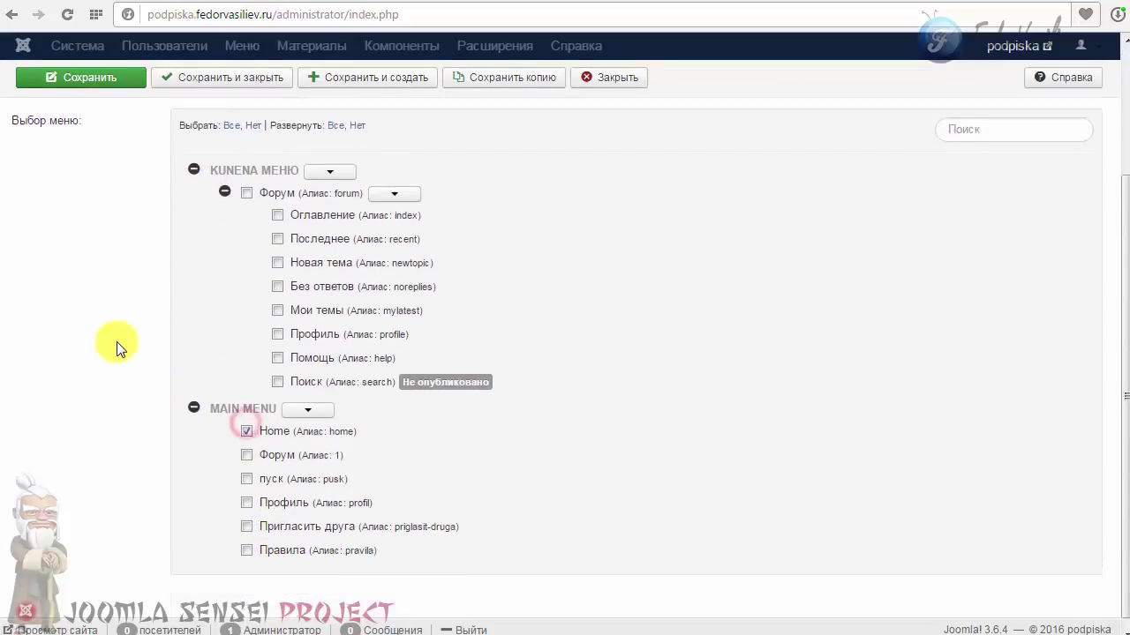
scroll(114, 345, up, 3)
Return to the module's main settings and set its display type to Skills
click(39, 209)
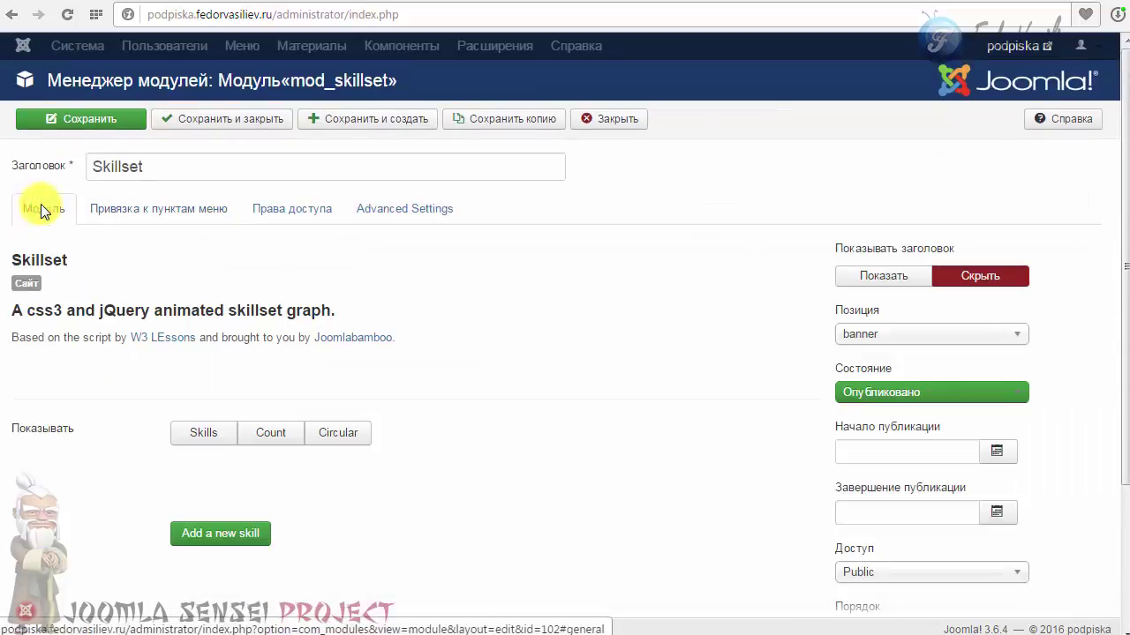
scroll(88, 226, down, 2)
scroll(88, 227, up, 2)
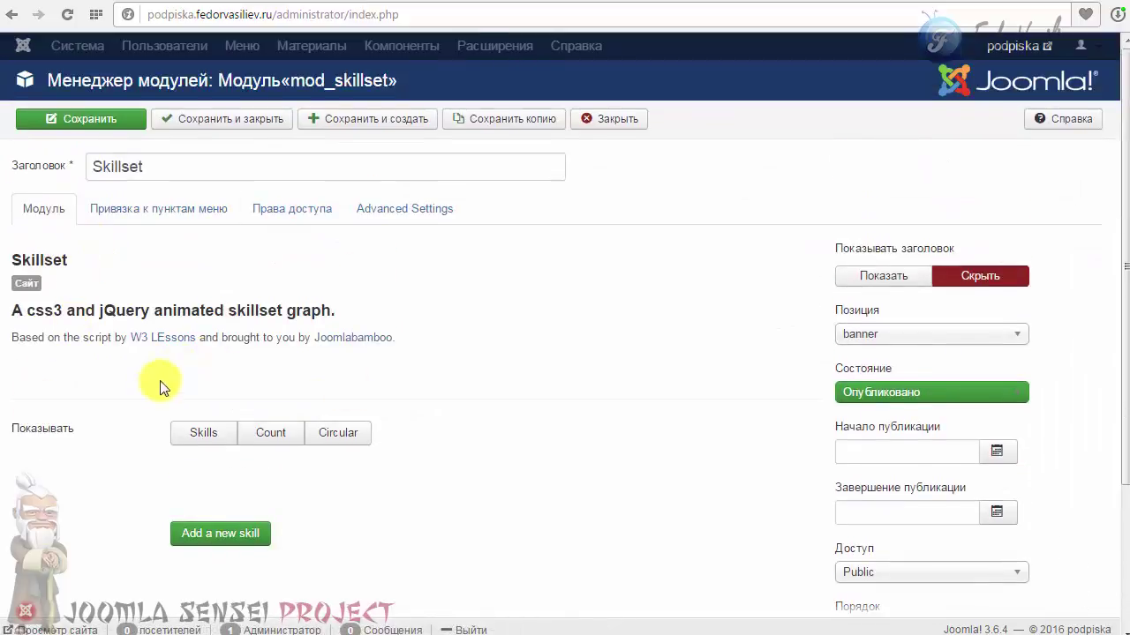
scroll(159, 382, down, 2)
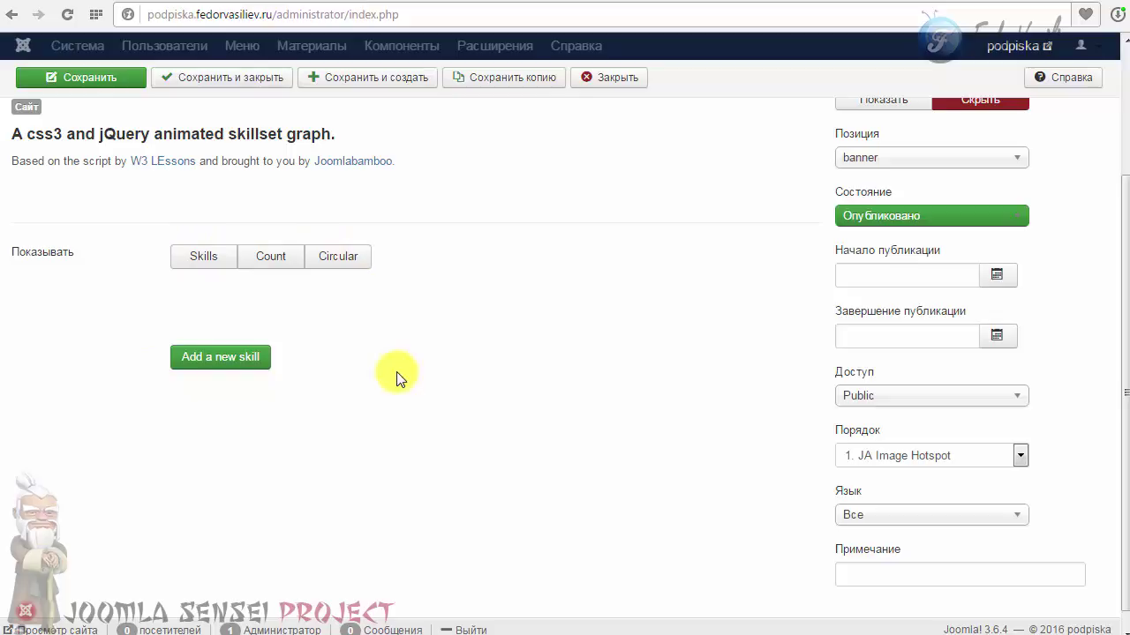
scroll(437, 374, up, 1)
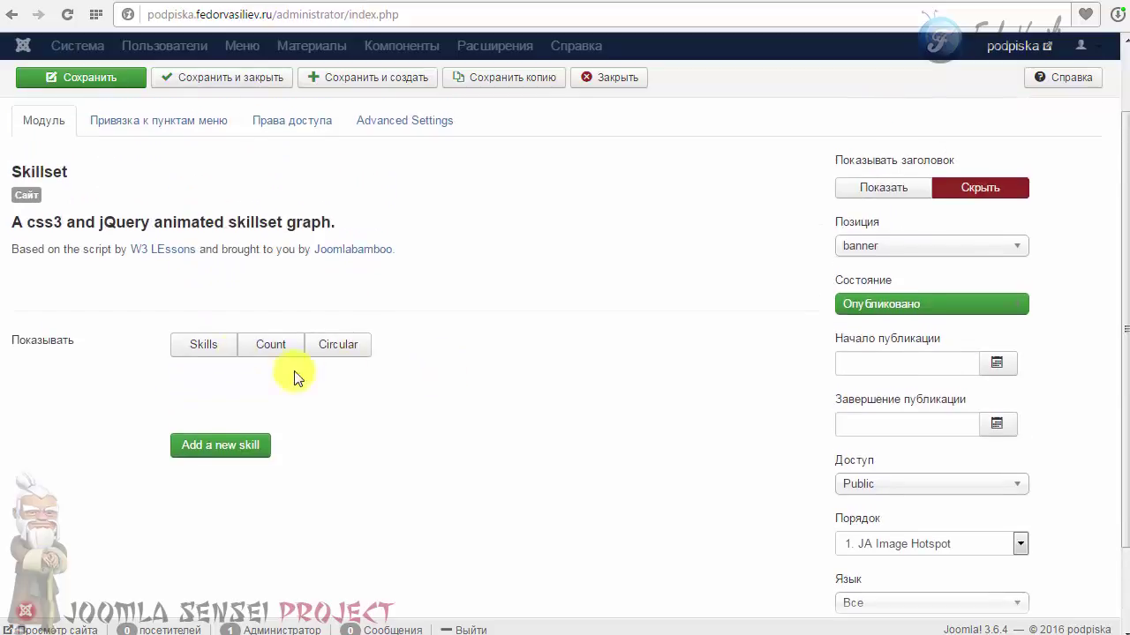
click(195, 350)
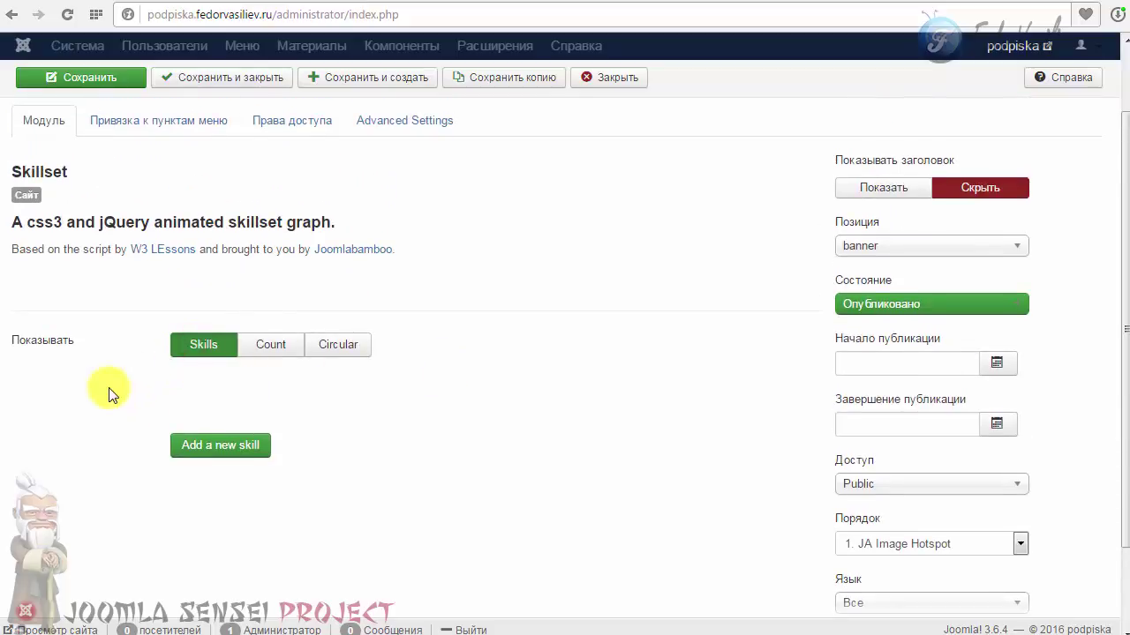
Add a new skill named "перваый" with a skill level of 40
scroll(107, 379, down, 2)
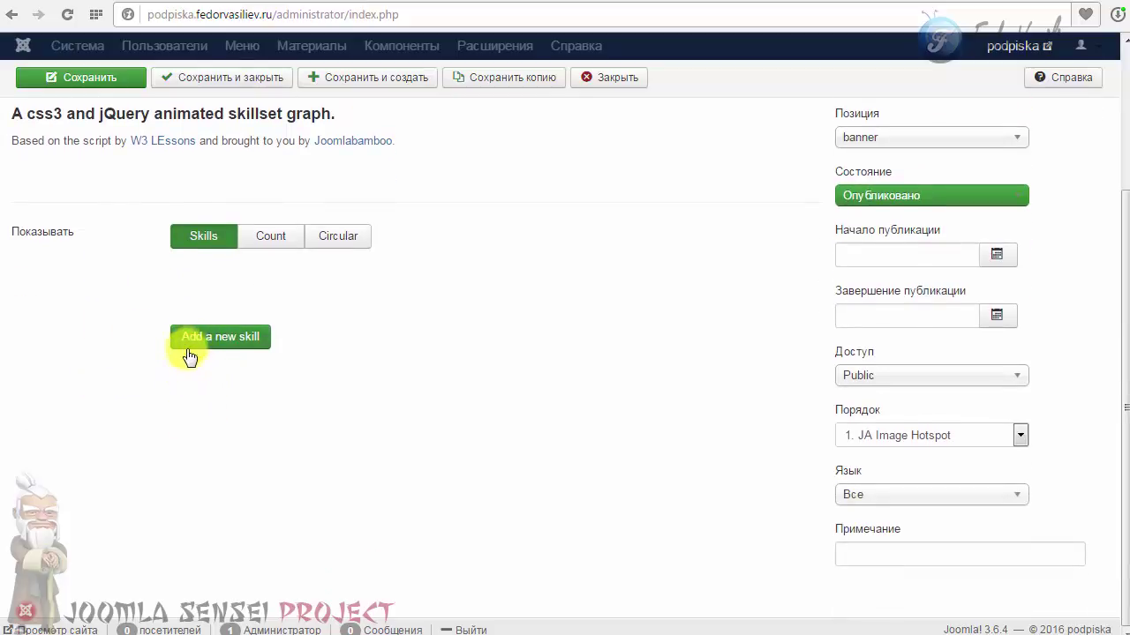
click(218, 338)
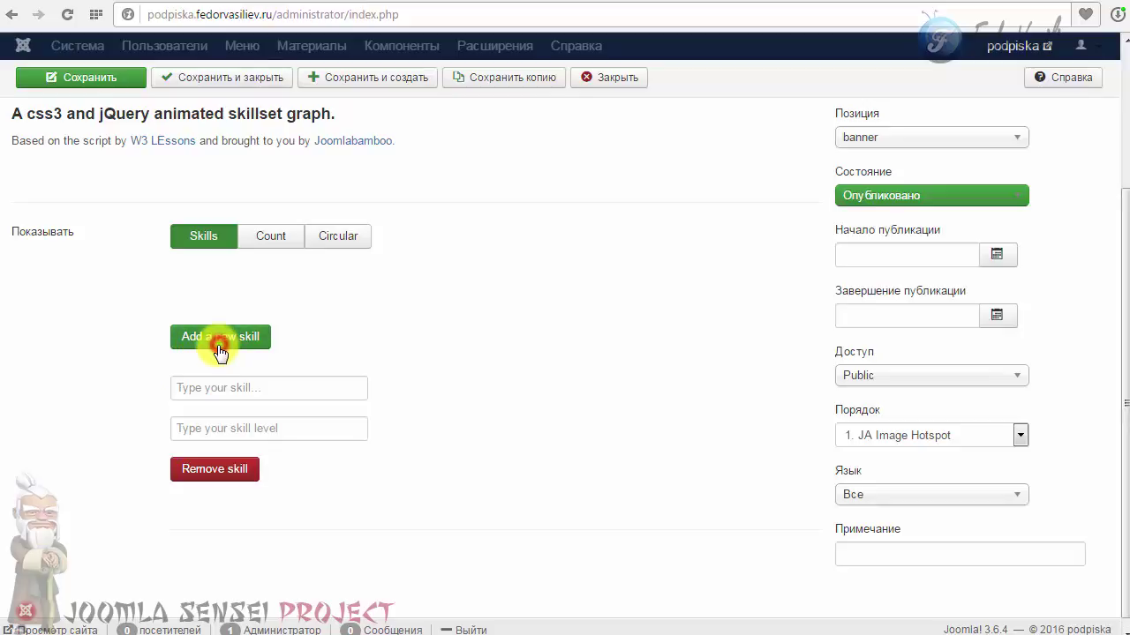
click(239, 388)
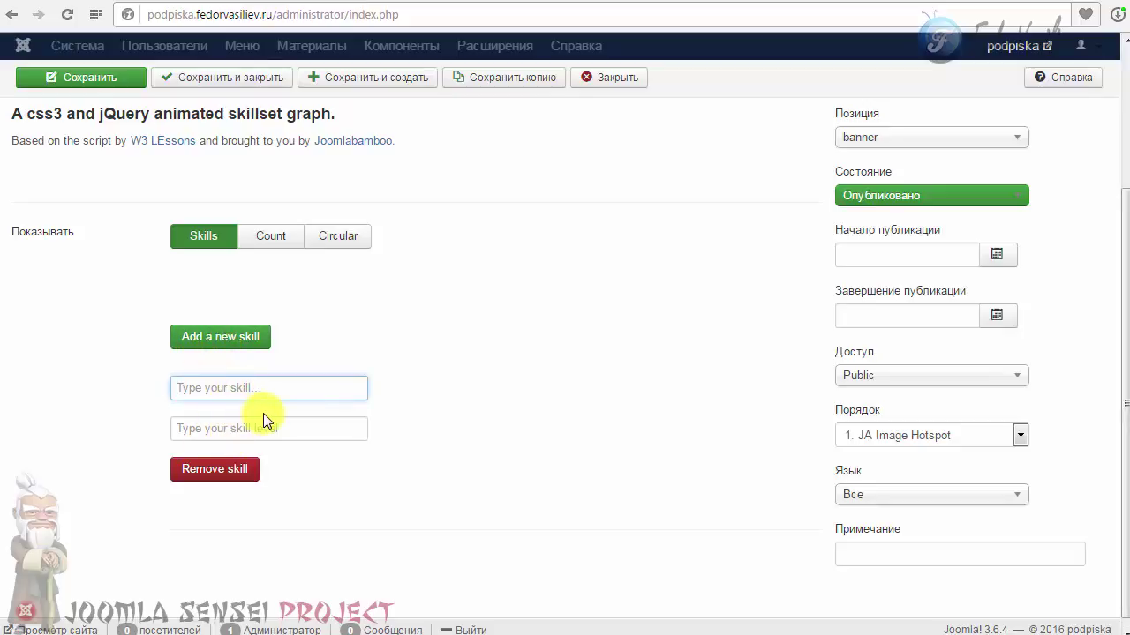
click(212, 429)
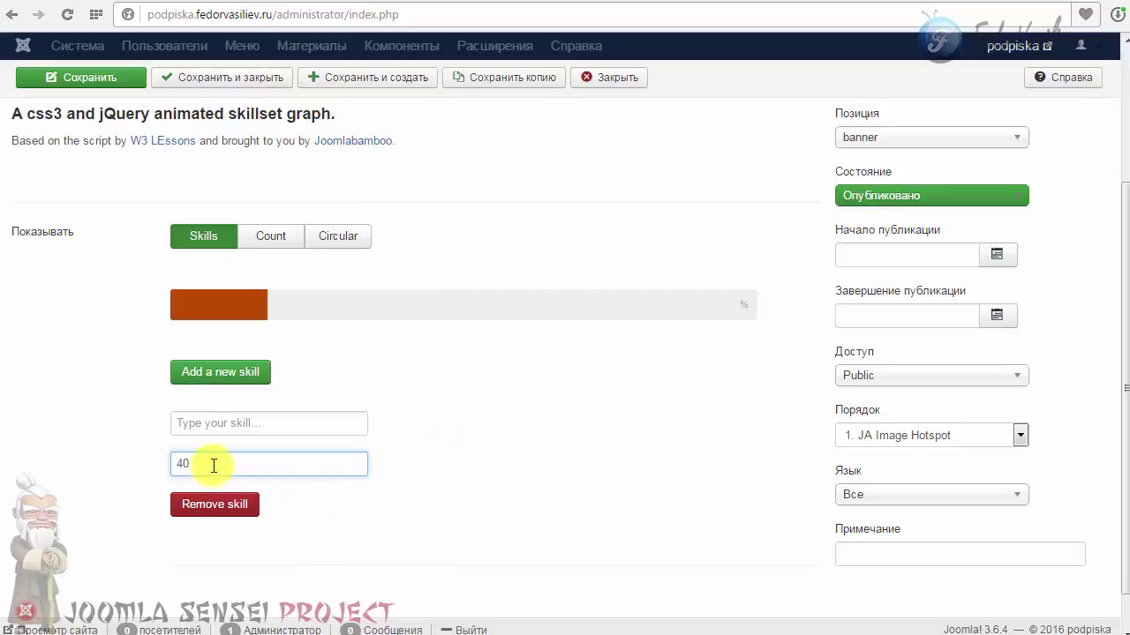
click(199, 421)
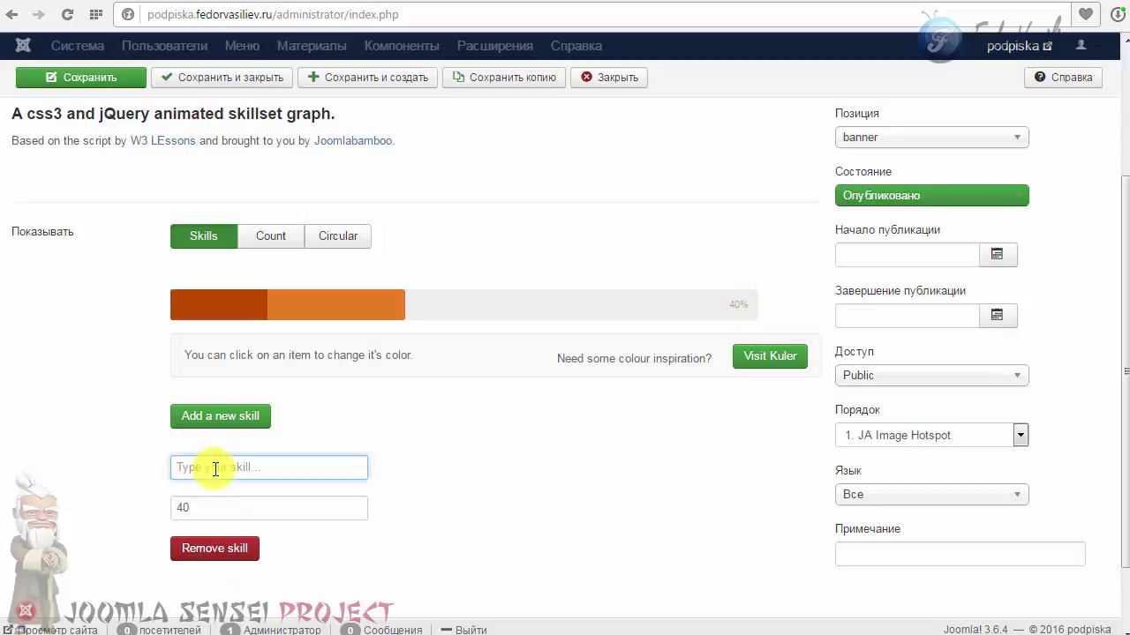
text(перваый)
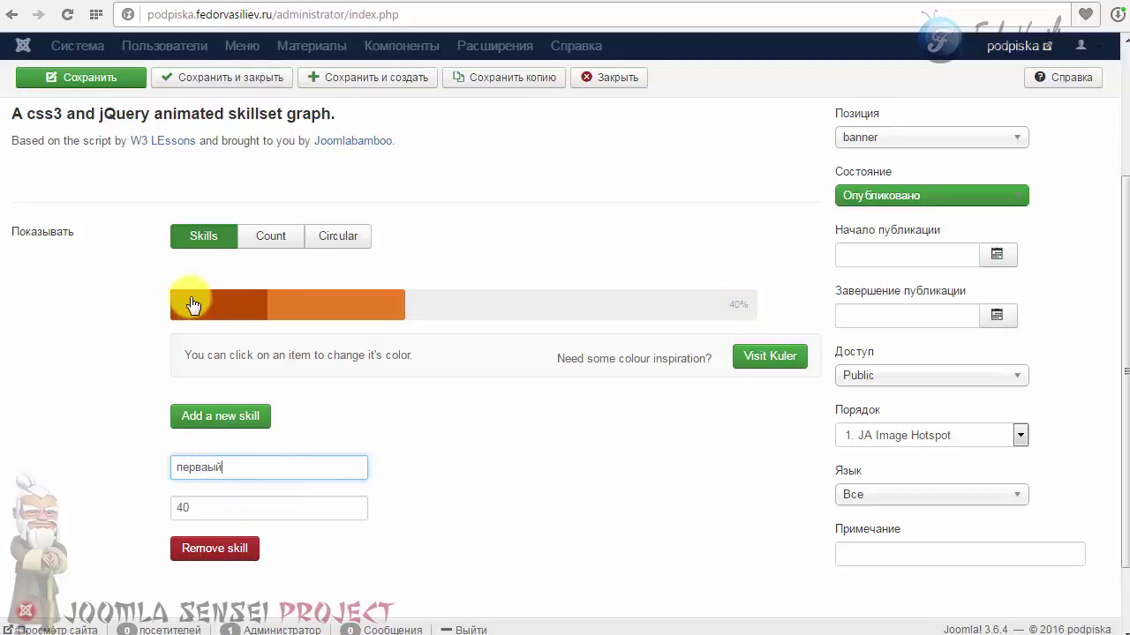
click(400, 435)
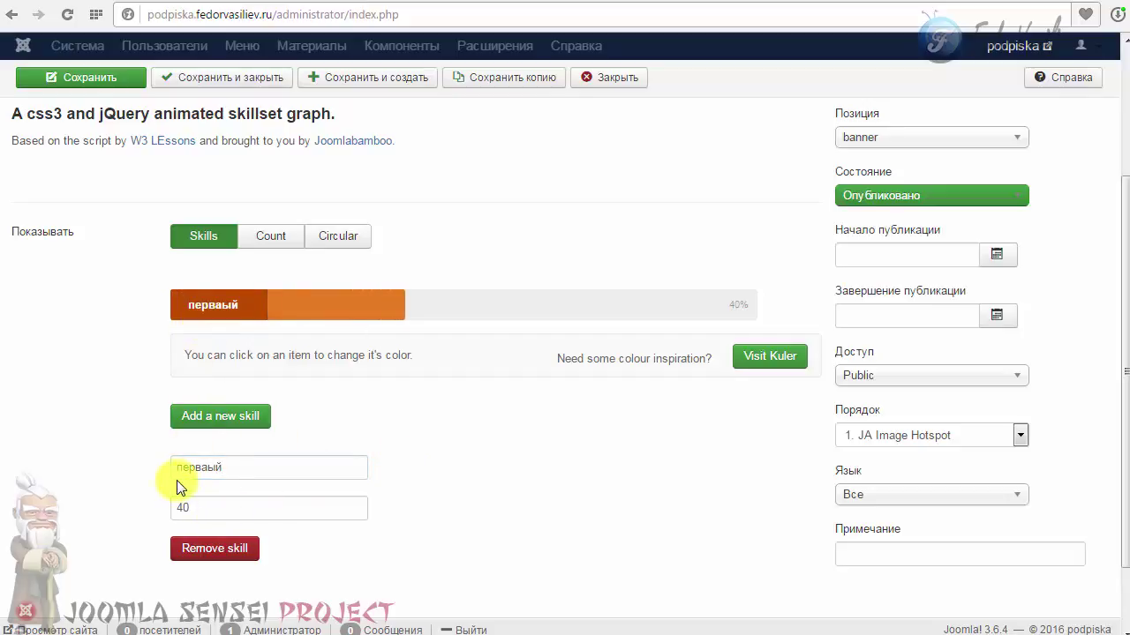
Correct the skill's name to "первый"
click(206, 469)
key(BackSpace)
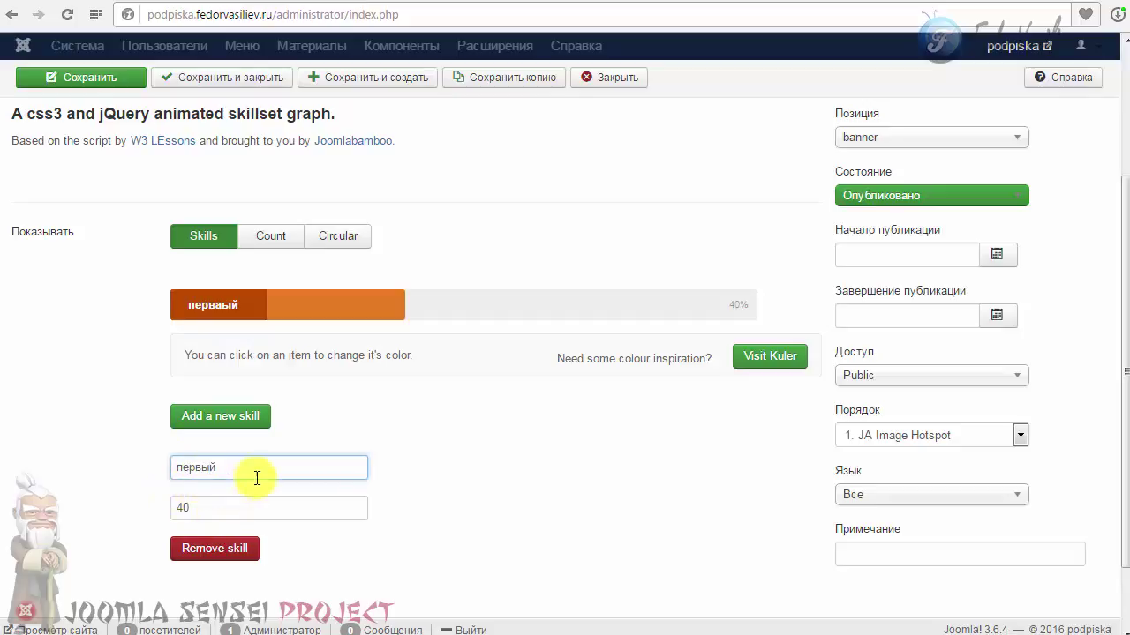
click(273, 507)
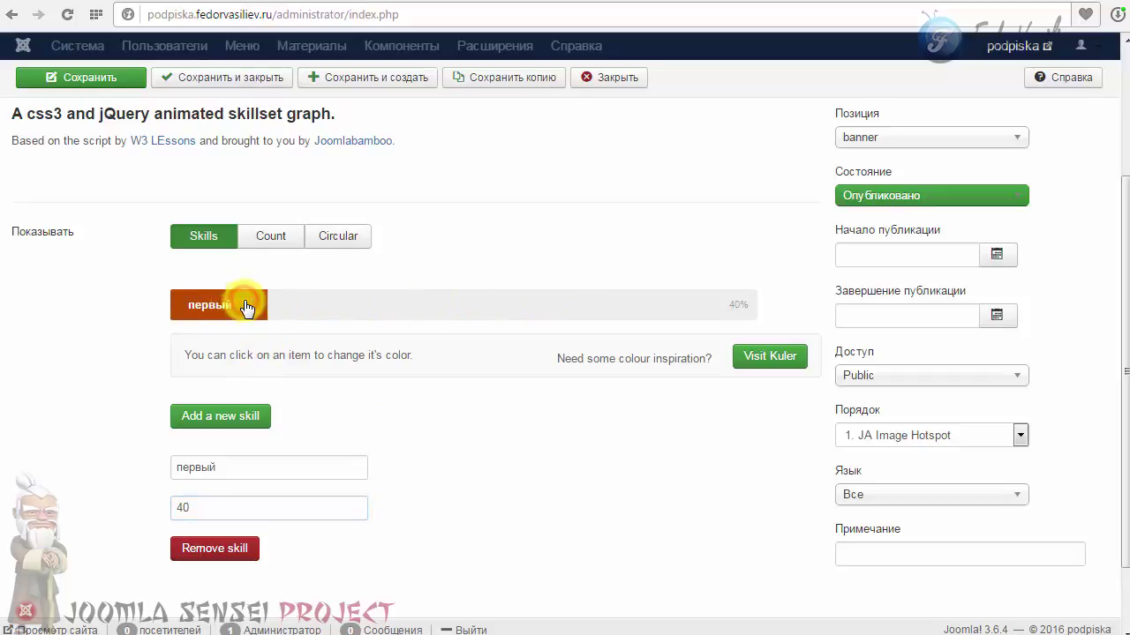
Change the colour of the "первый" skill bar to blue, #0534f0
click(177, 304)
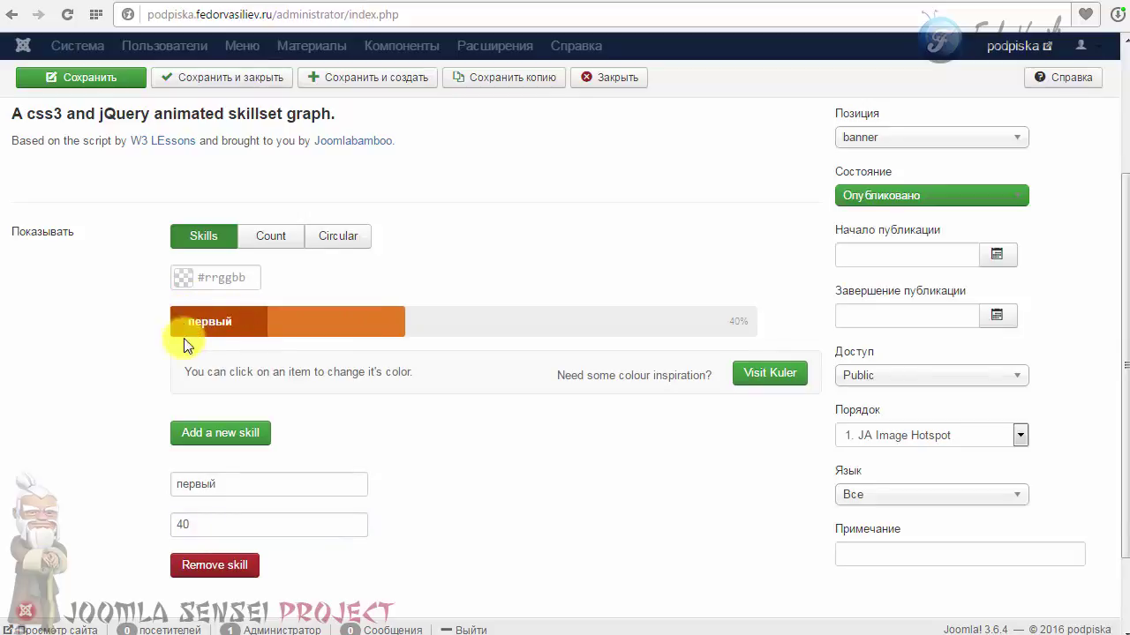
click(223, 279)
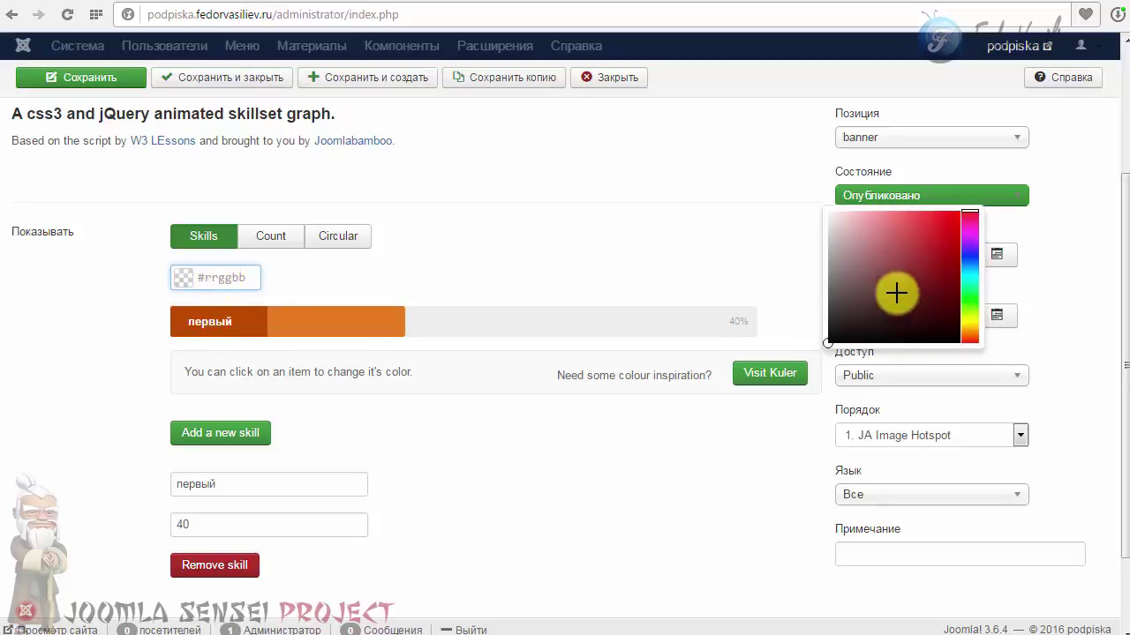
click(968, 259)
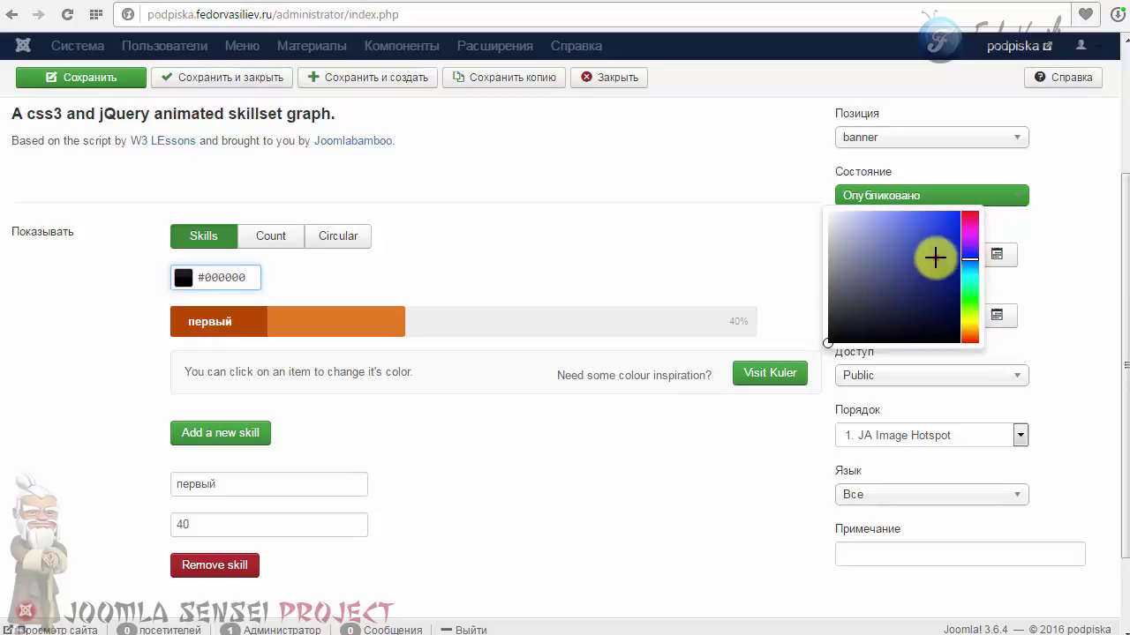
click(956, 219)
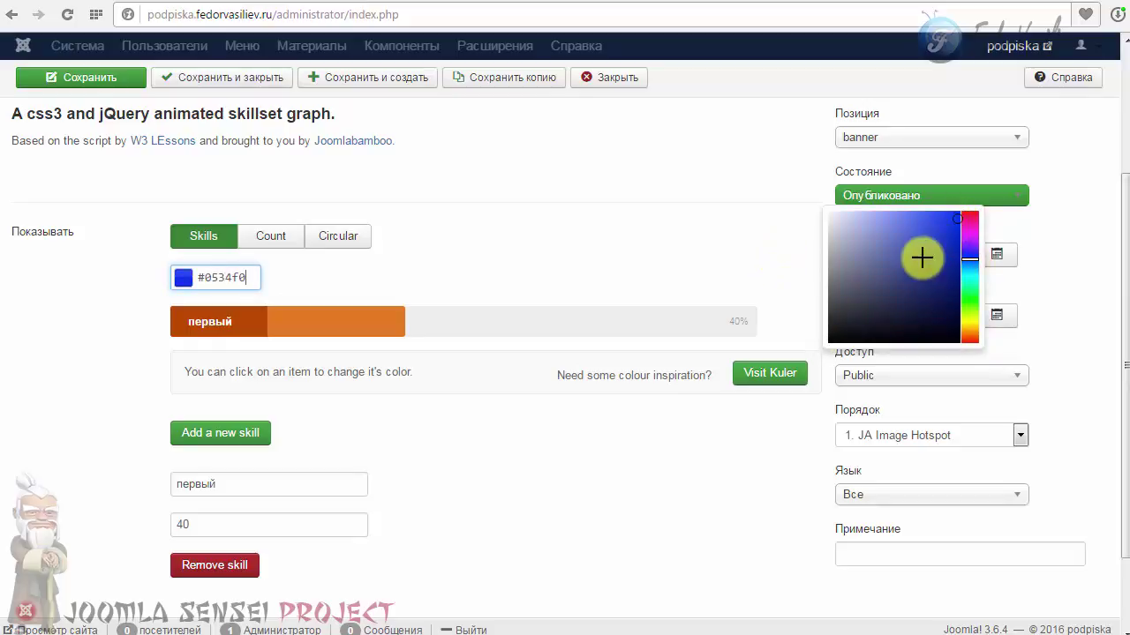
click(611, 251)
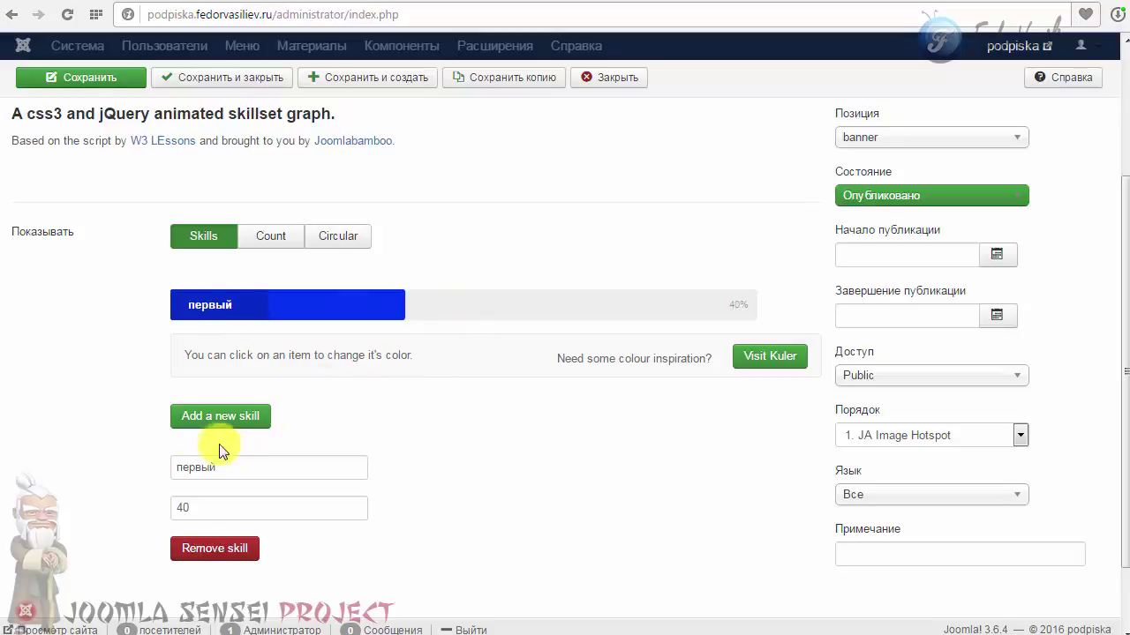
Add a second skill with a skill level of 78, leaving its name blank
click(226, 419)
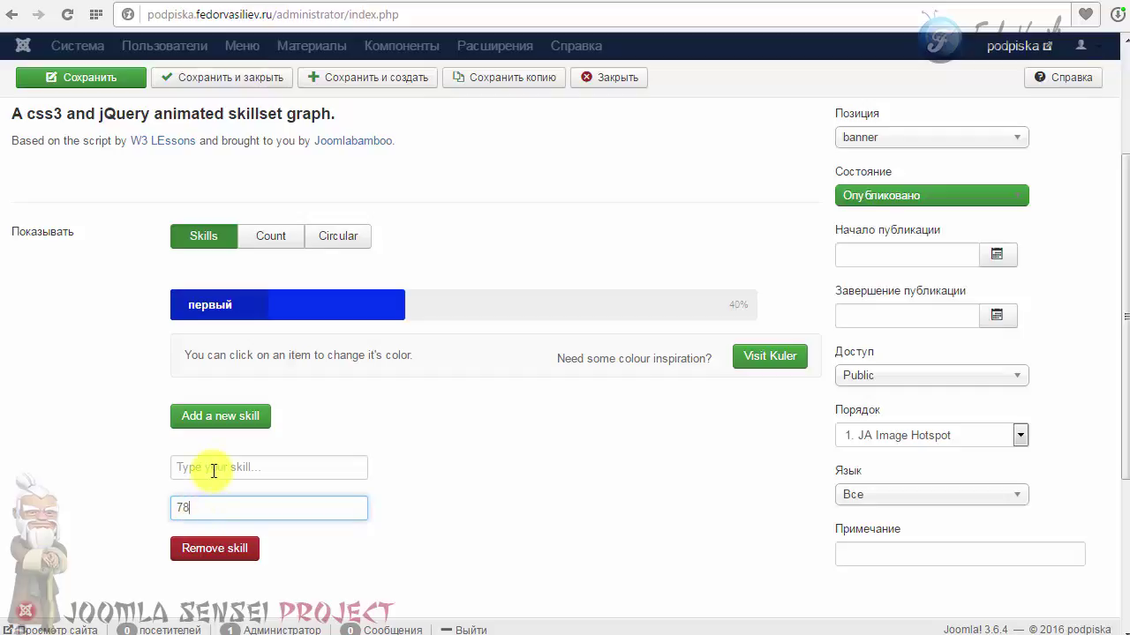
click(212, 471)
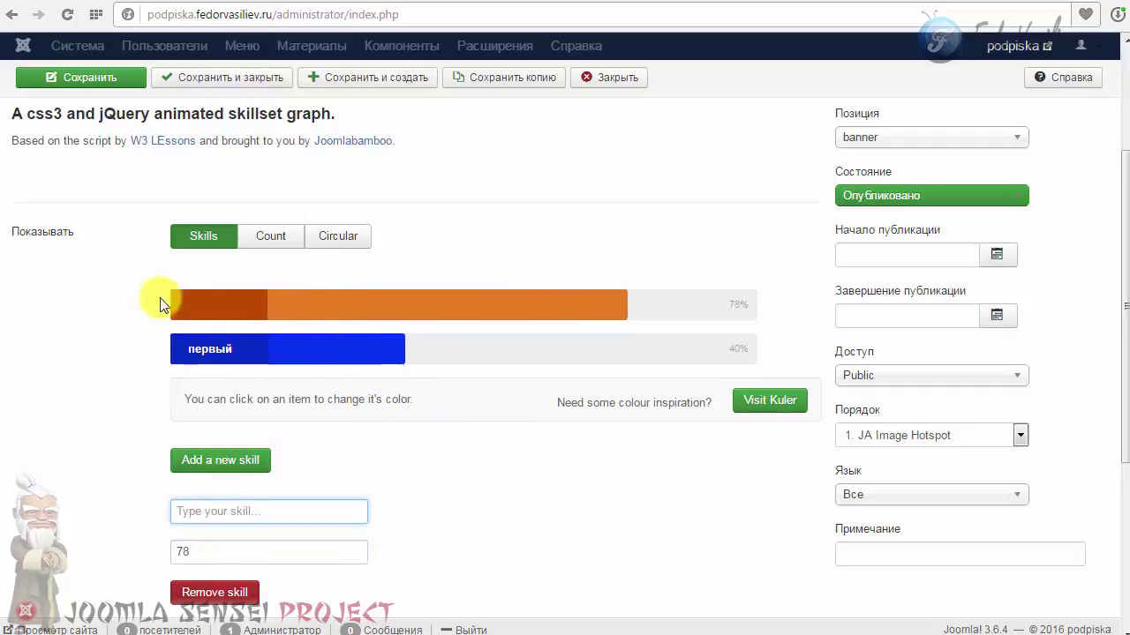
scroll(316, 313, down, 3)
scroll(315, 391, up, 2)
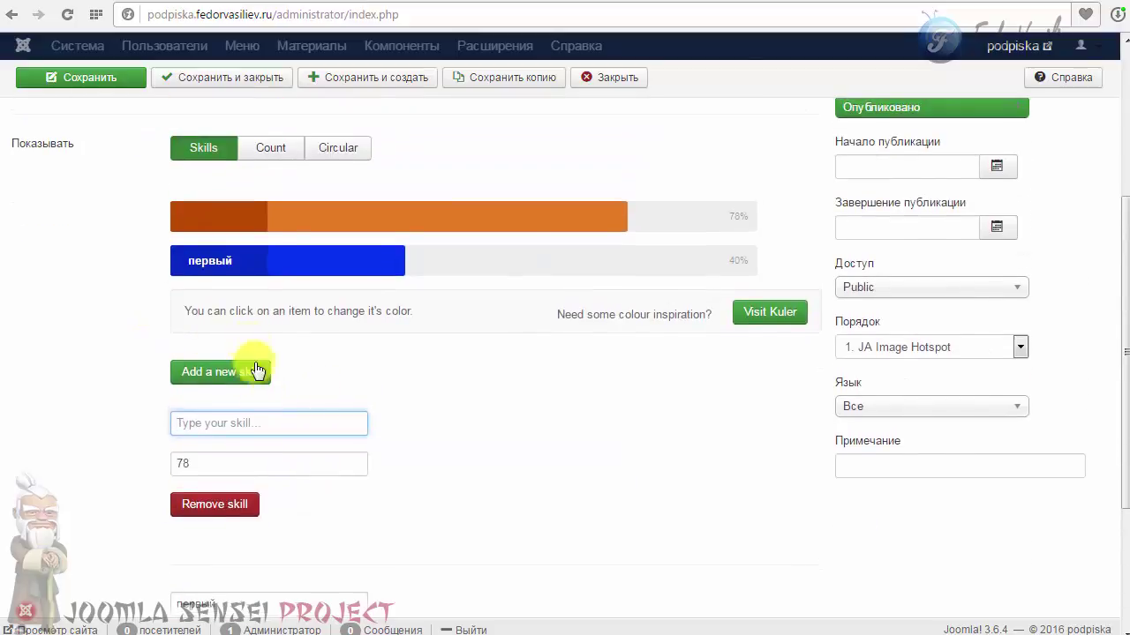
scroll(309, 380, up, 1)
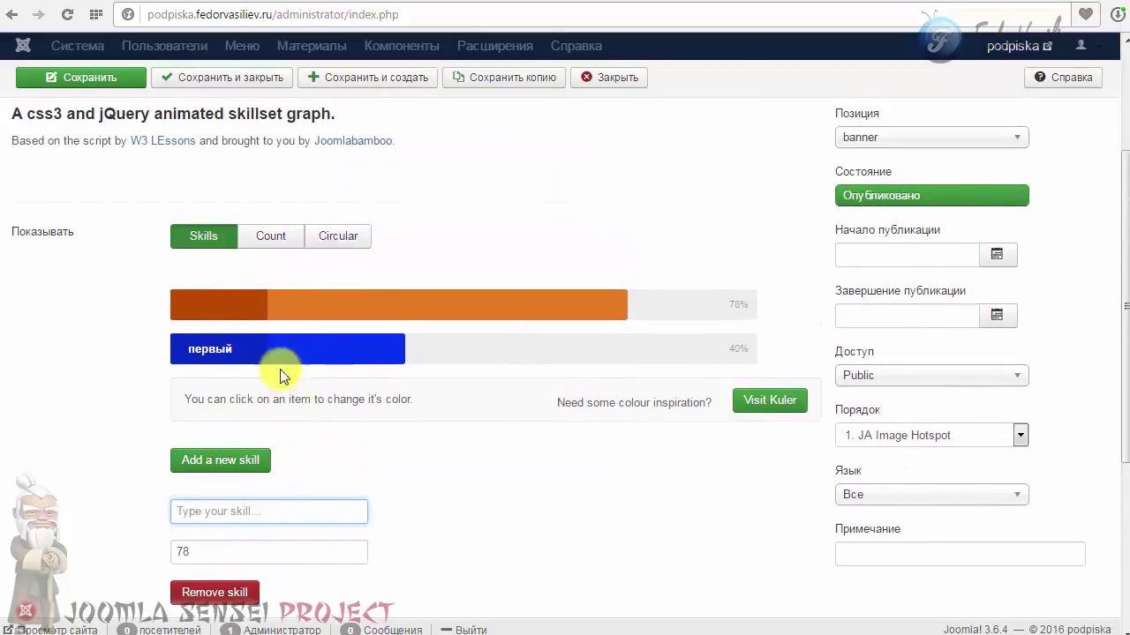
Apply the blue colour #0534f0 to the unnamed 78% skill bar
click(212, 300)
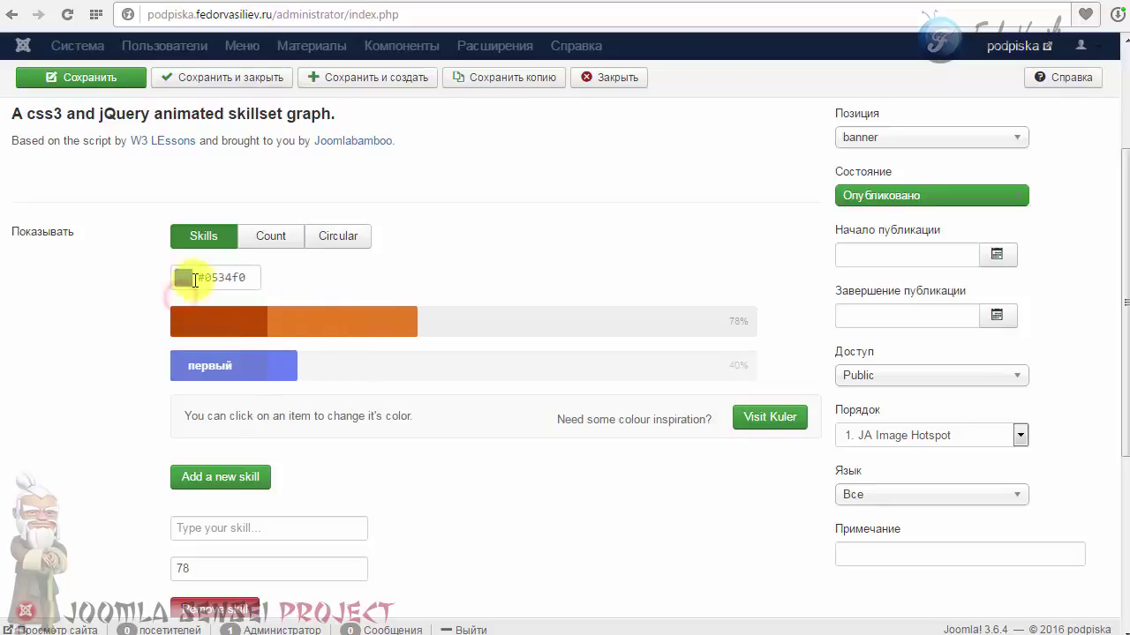
click(196, 279)
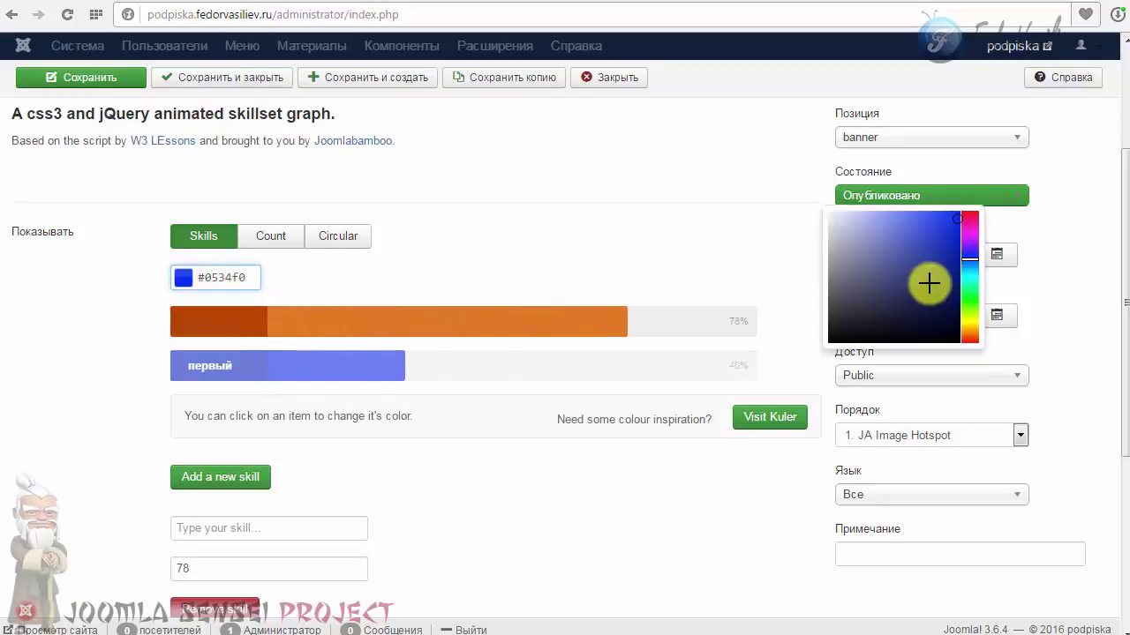
click(183, 280)
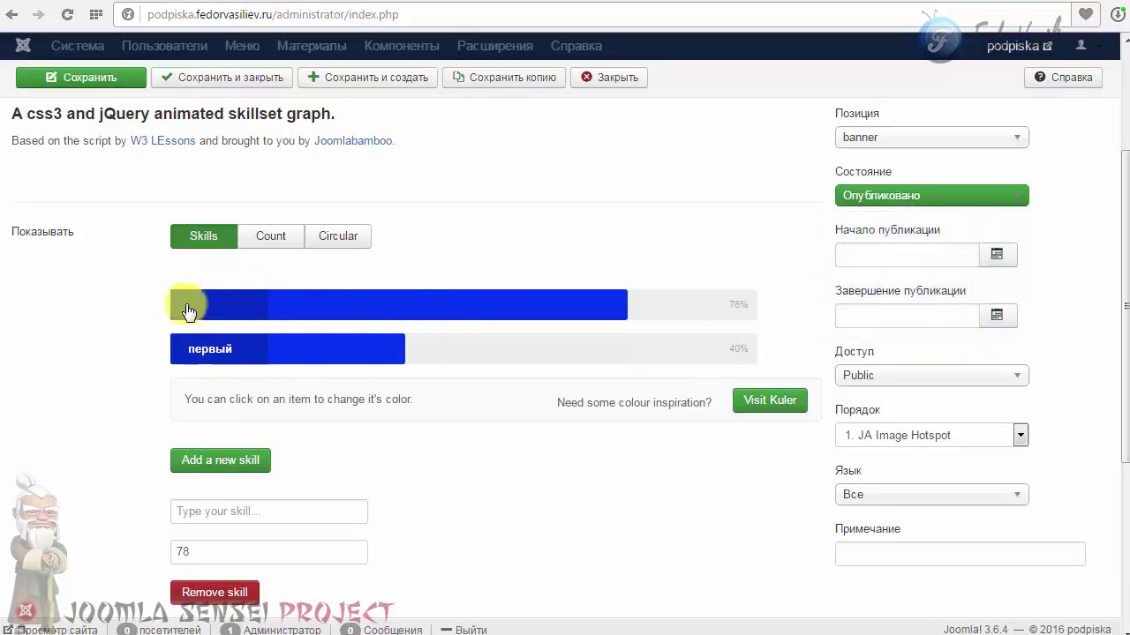
Change the colour of the unnamed 78% skill bar to bright green, #26e605
click(182, 308)
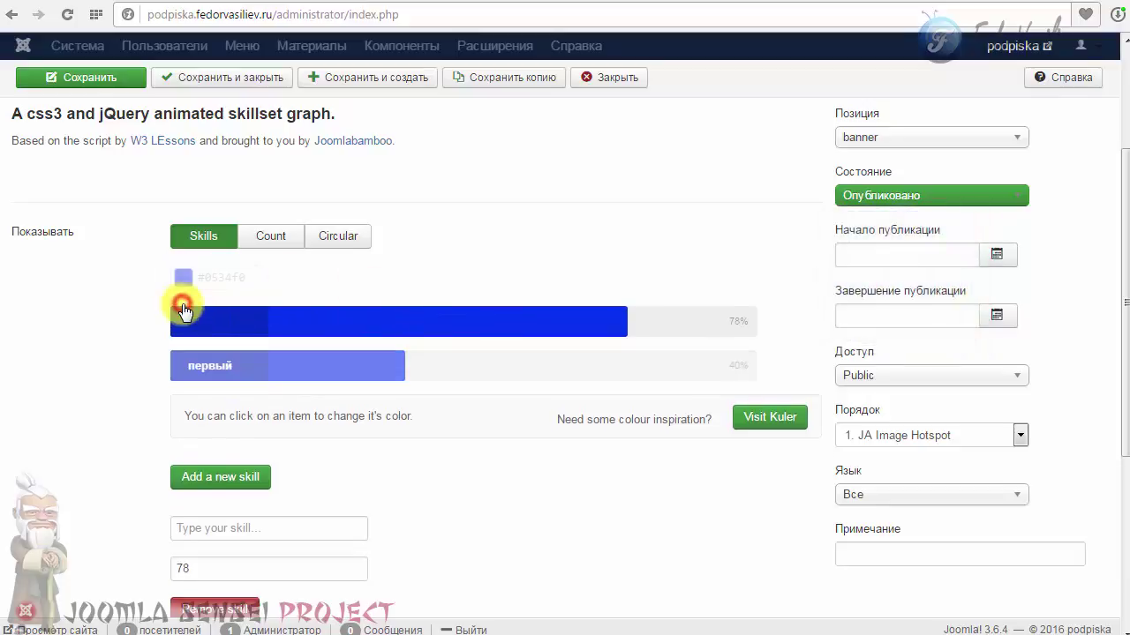
click(240, 278)
double_click(252, 278)
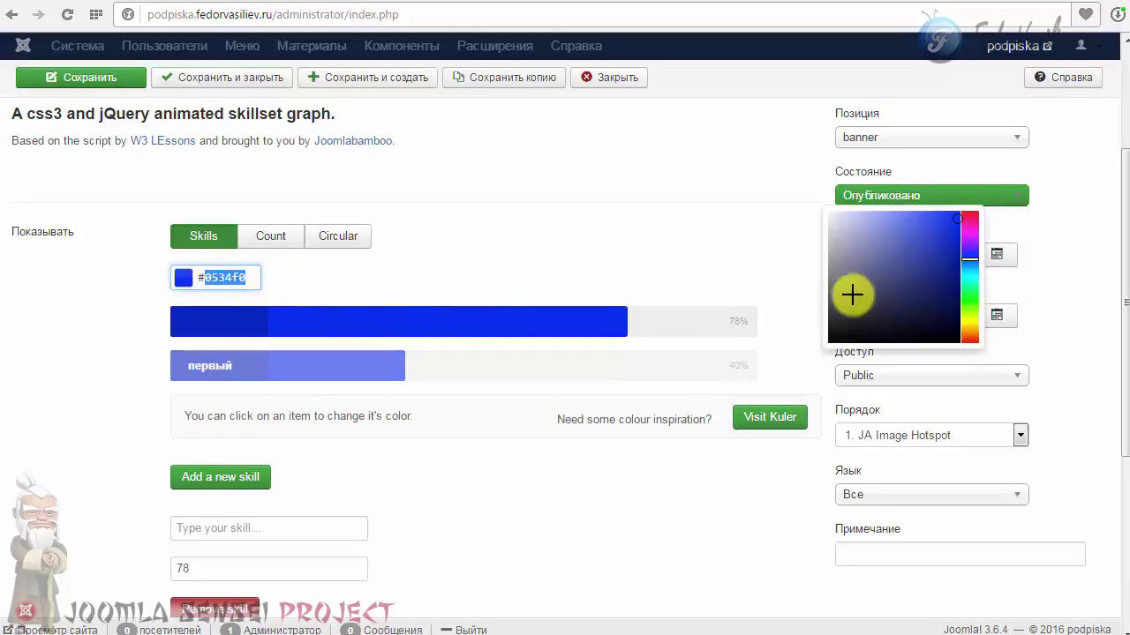
click(962, 303)
click(918, 278)
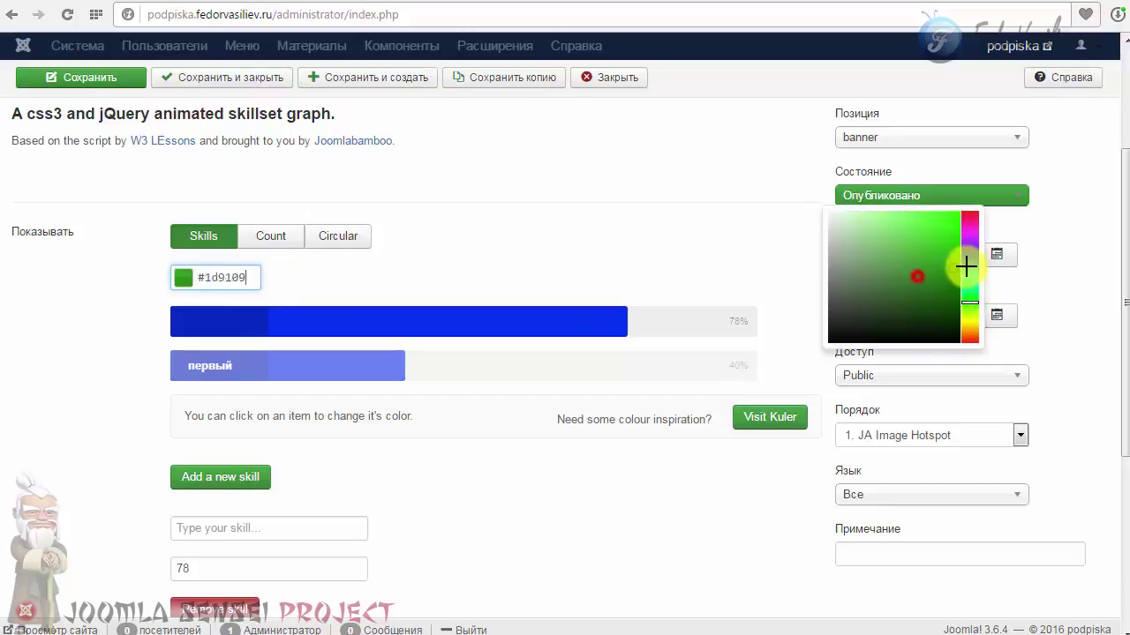
click(955, 228)
drag(956, 229, 956, 225)
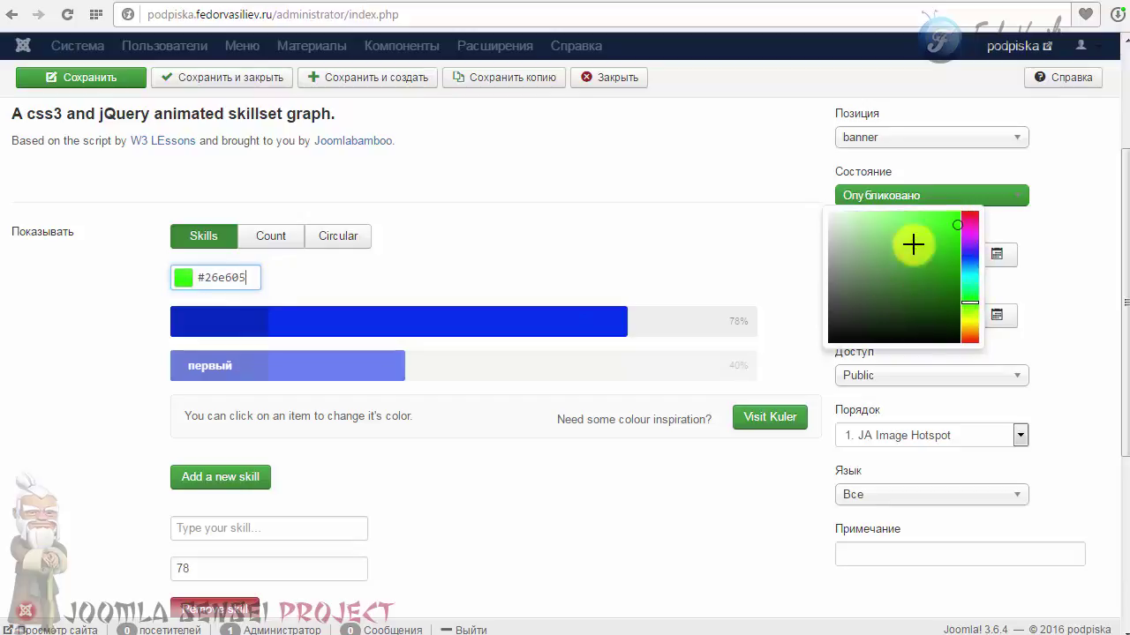
click(426, 273)
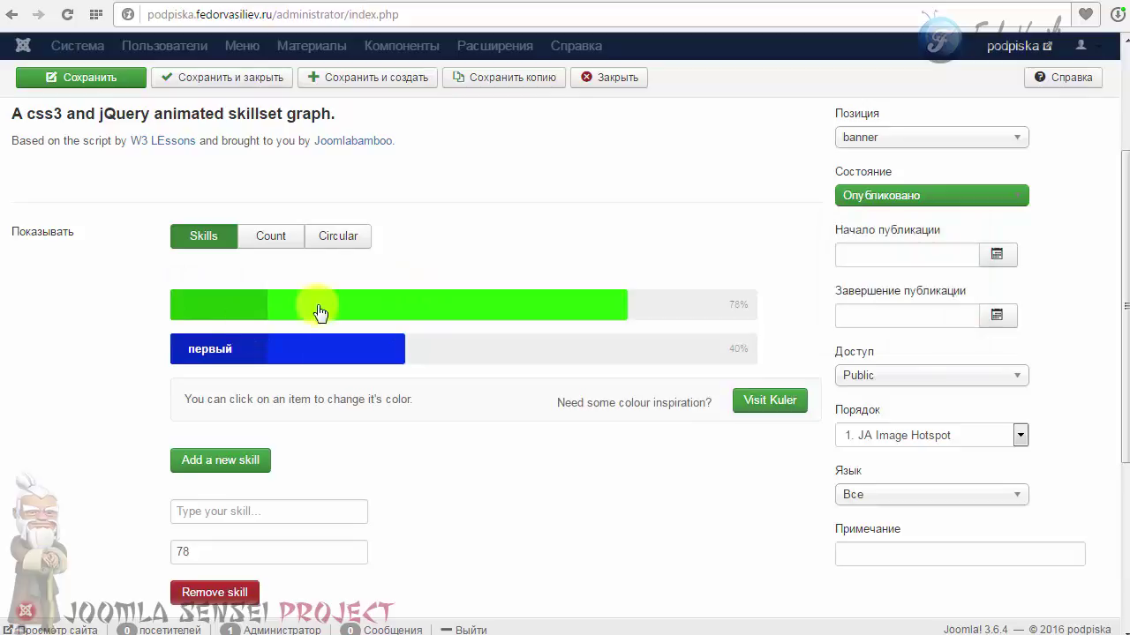
Save the Skillset module with its two coloured skill bars
scroll(486, 582, up, 3)
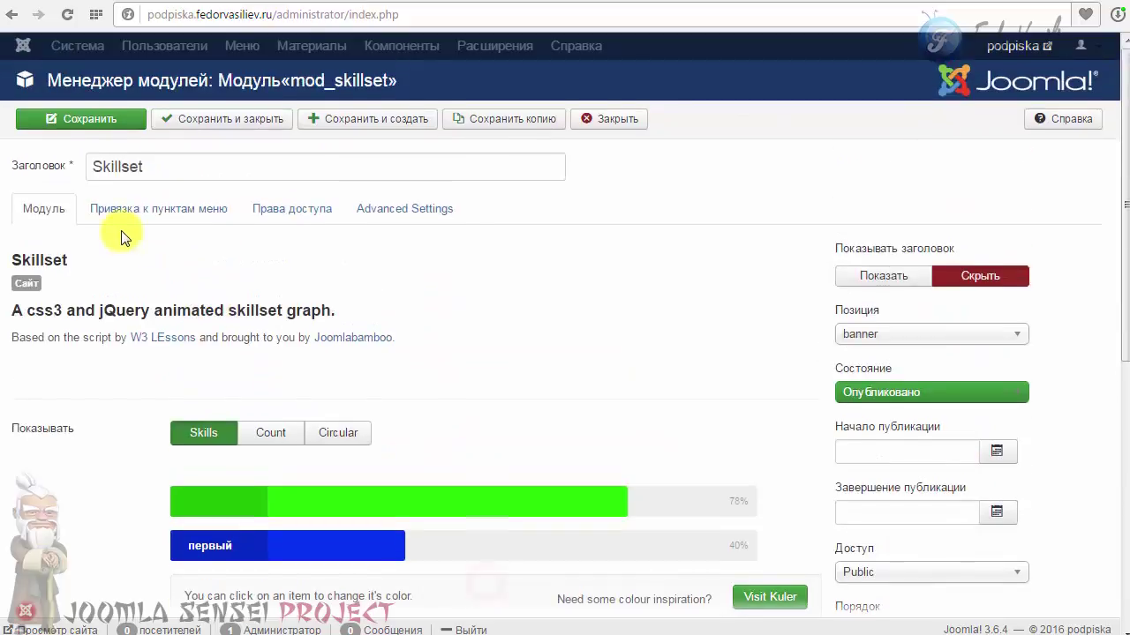
click(78, 118)
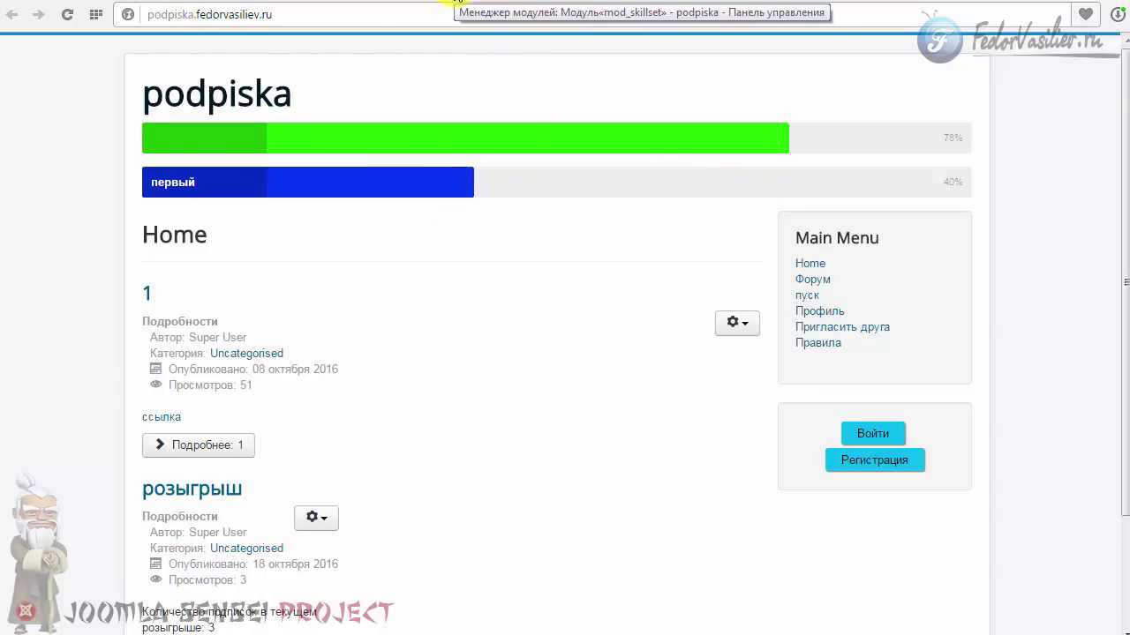
Return from the site's home page to the module editor and set the display type to Count
click(458, 3)
scroll(343, 353, down, 3)
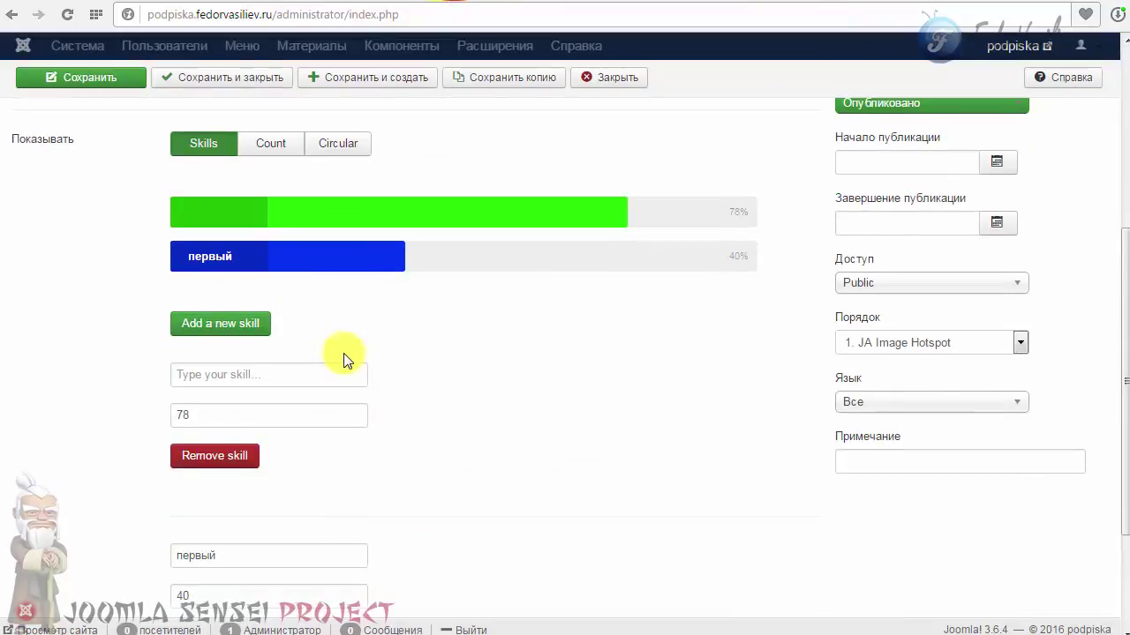
scroll(589, 325, up, 2)
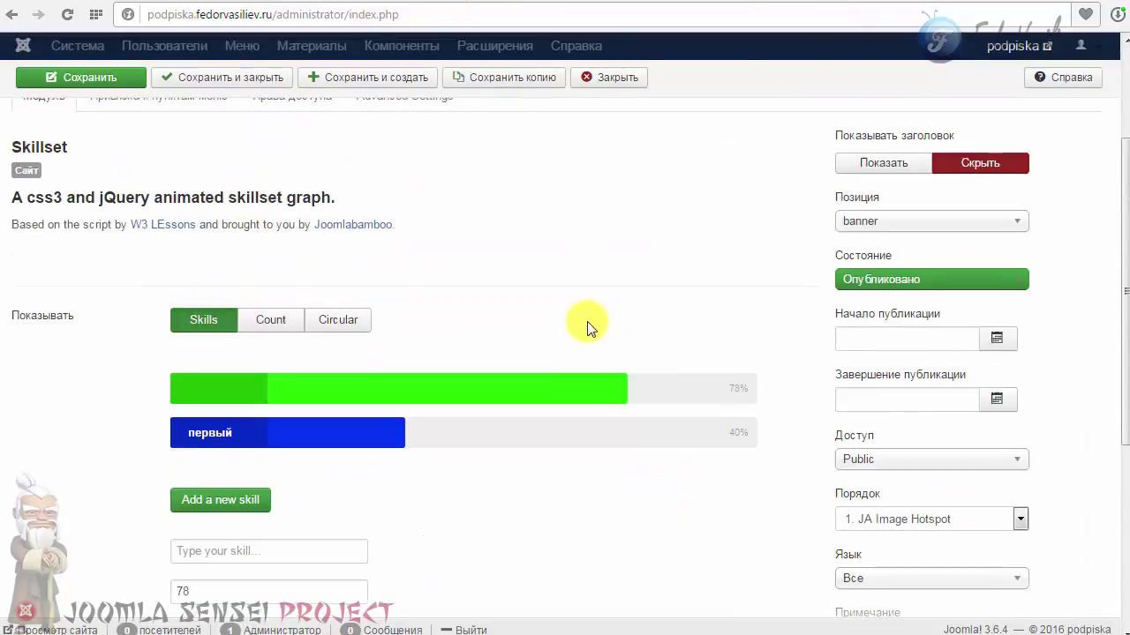
click(276, 332)
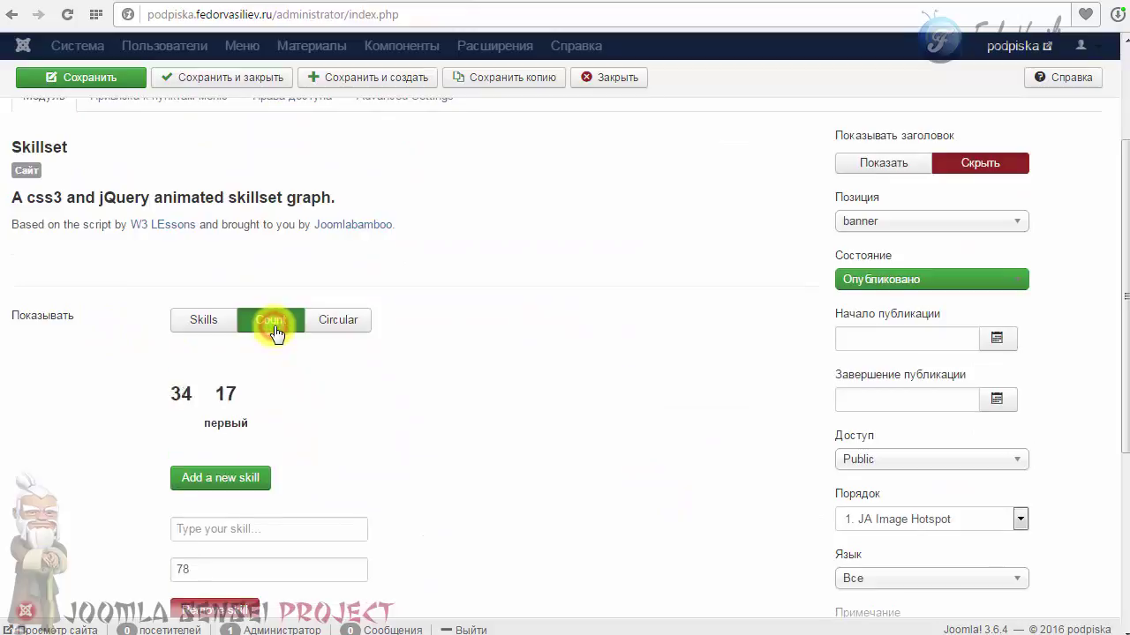
Examine the Count preview's numbers and captions against the name and level entered for each skill
click(215, 394)
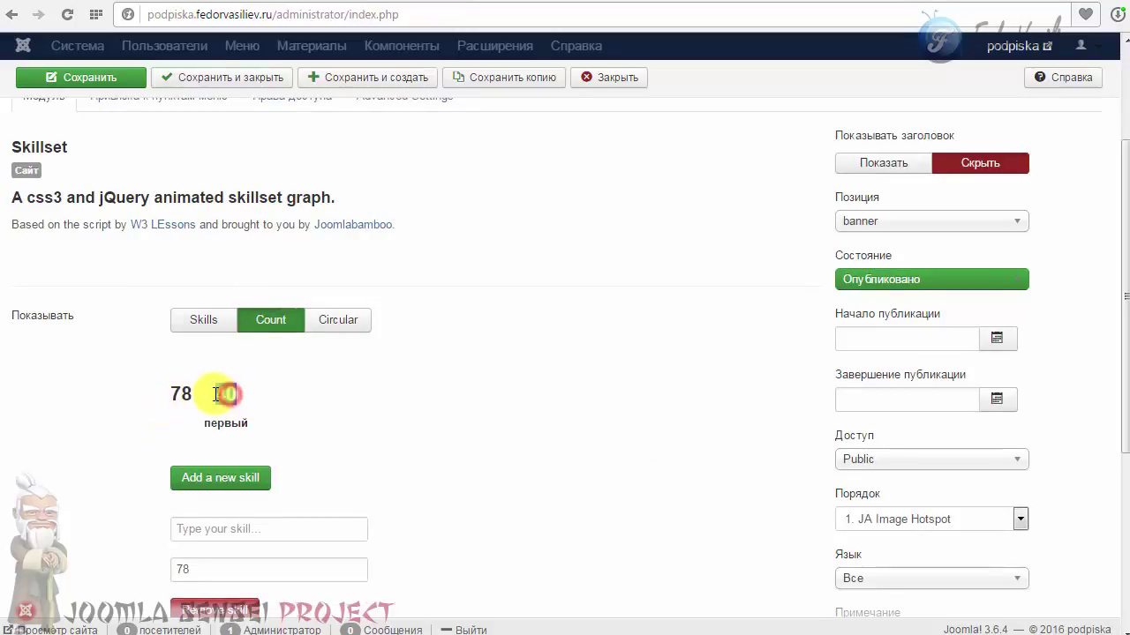
scroll(329, 384, down, 2)
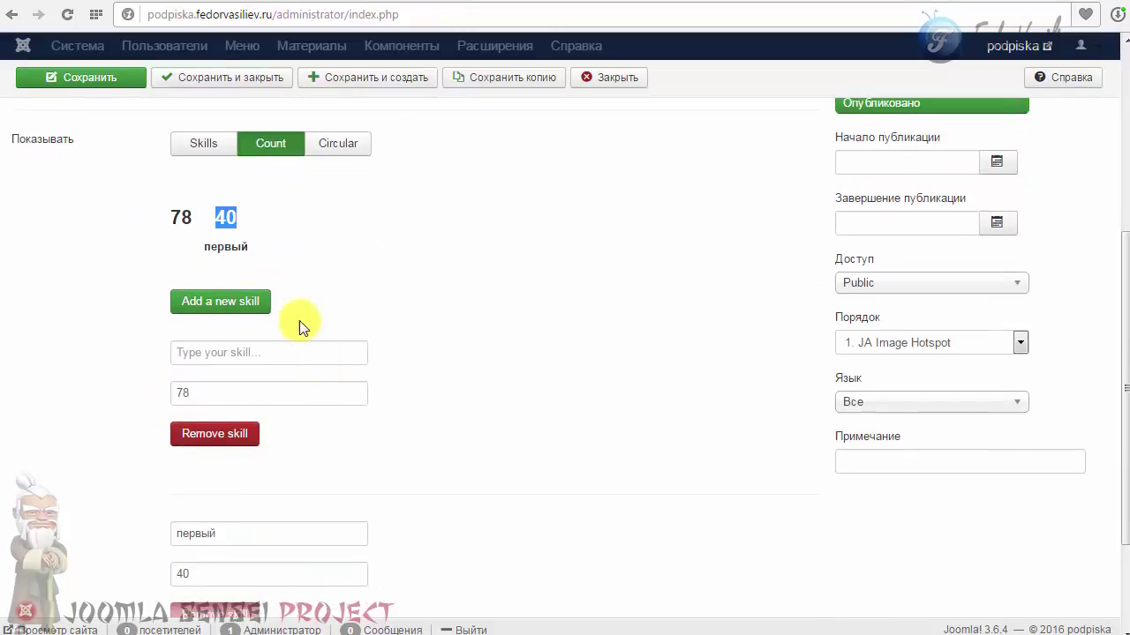
click(157, 217)
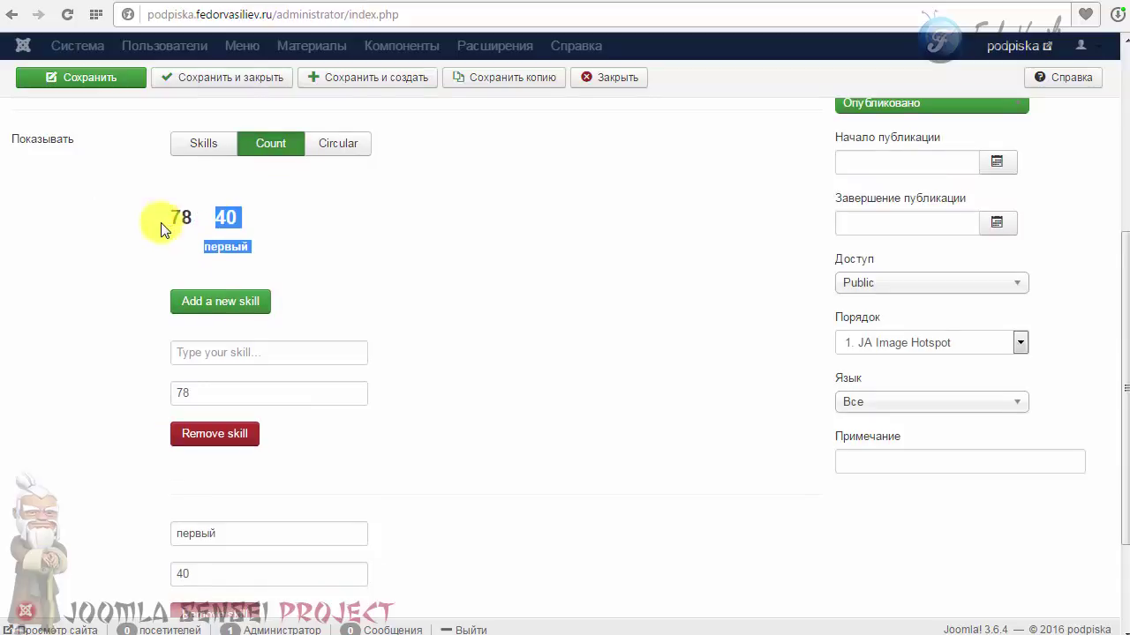
scroll(177, 221, down, 2)
scroll(229, 264, up, 2)
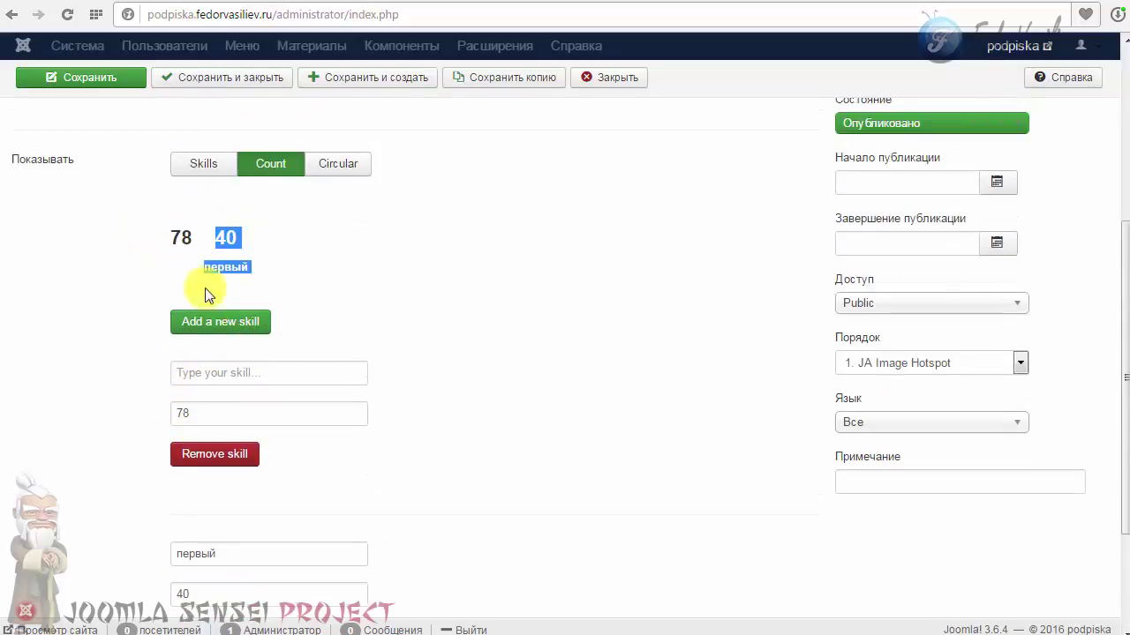
scroll(156, 273, down, 2)
scroll(160, 275, up, 2)
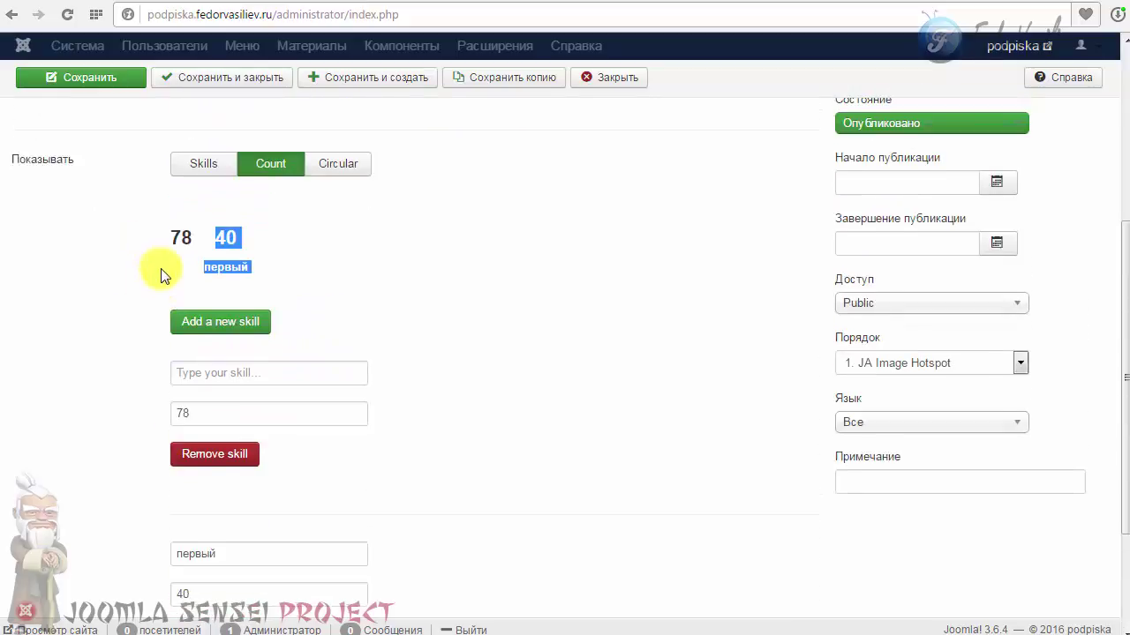
scroll(181, 240, down, 2)
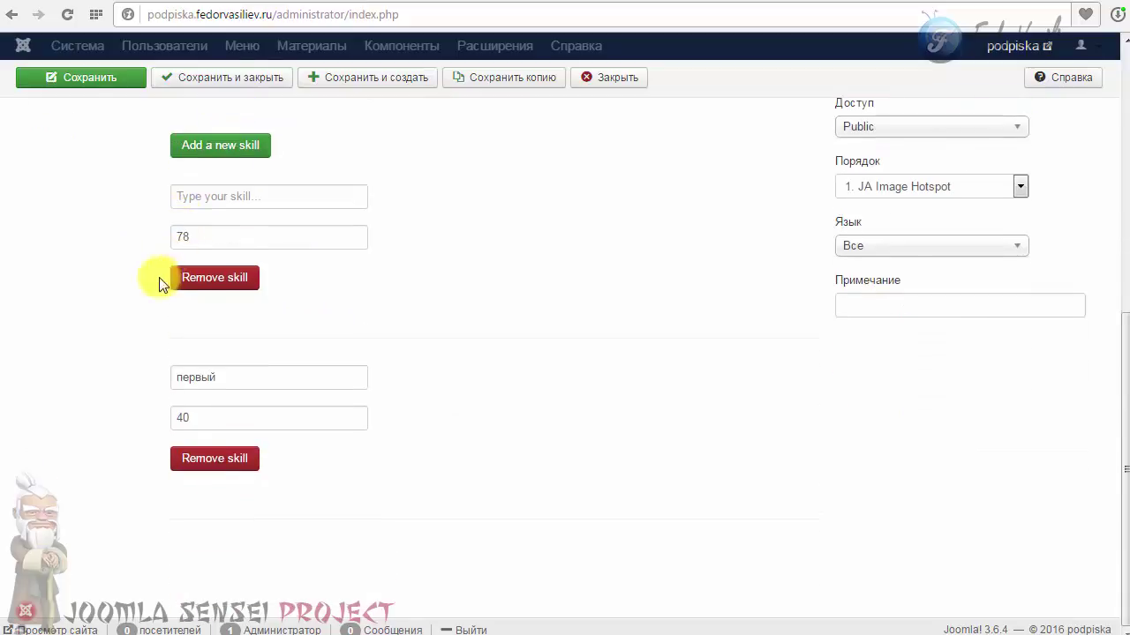
drag(194, 239, 156, 241)
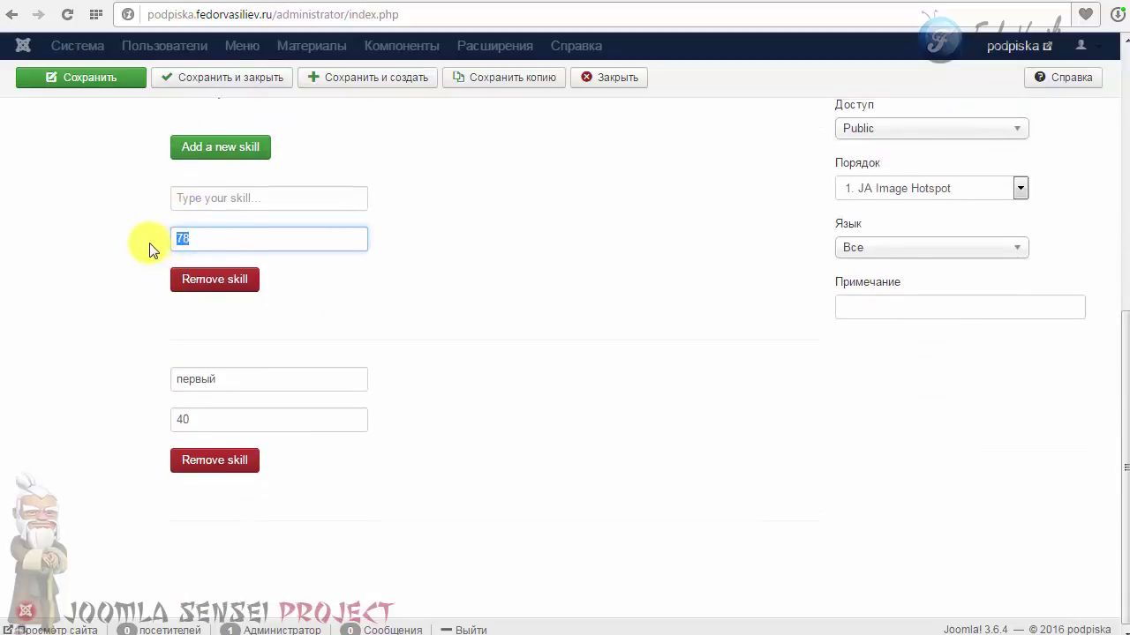
scroll(151, 247, up, 3)
Compare the Skills and Count previews by alternating the display type, finishing on Count
click(182, 253)
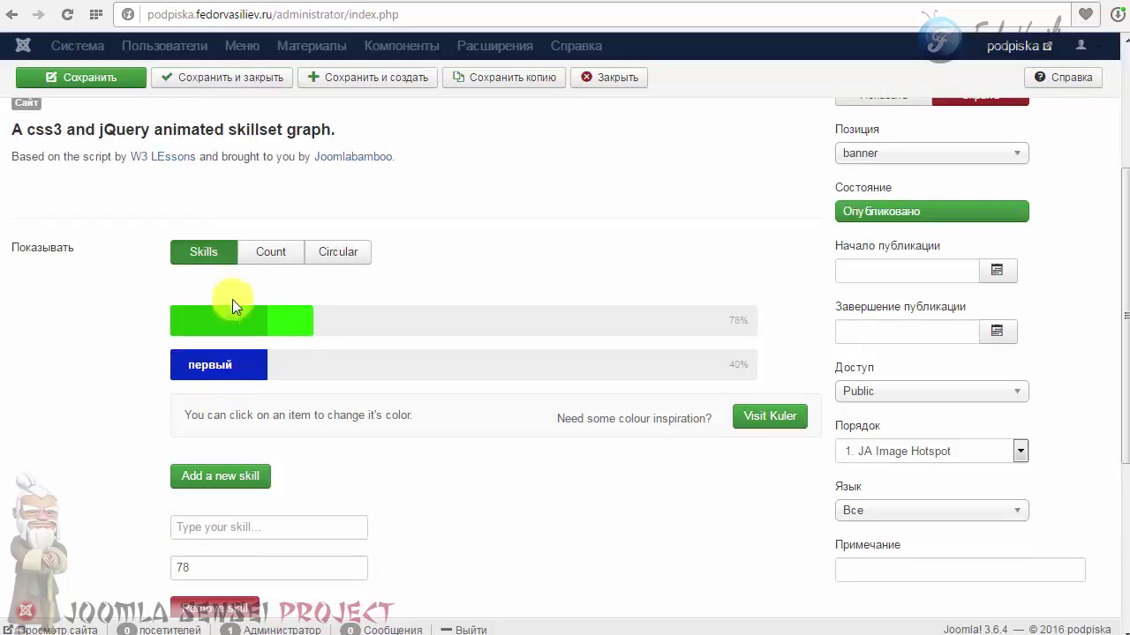
click(253, 265)
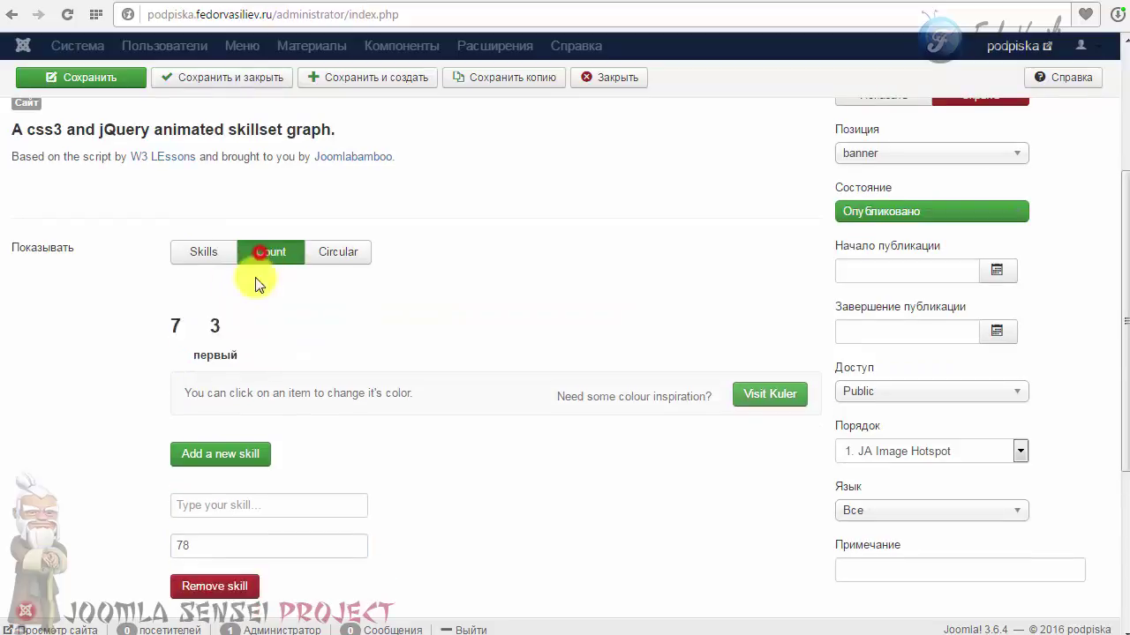
scroll(182, 318, down, 1)
scroll(174, 285, down, 1)
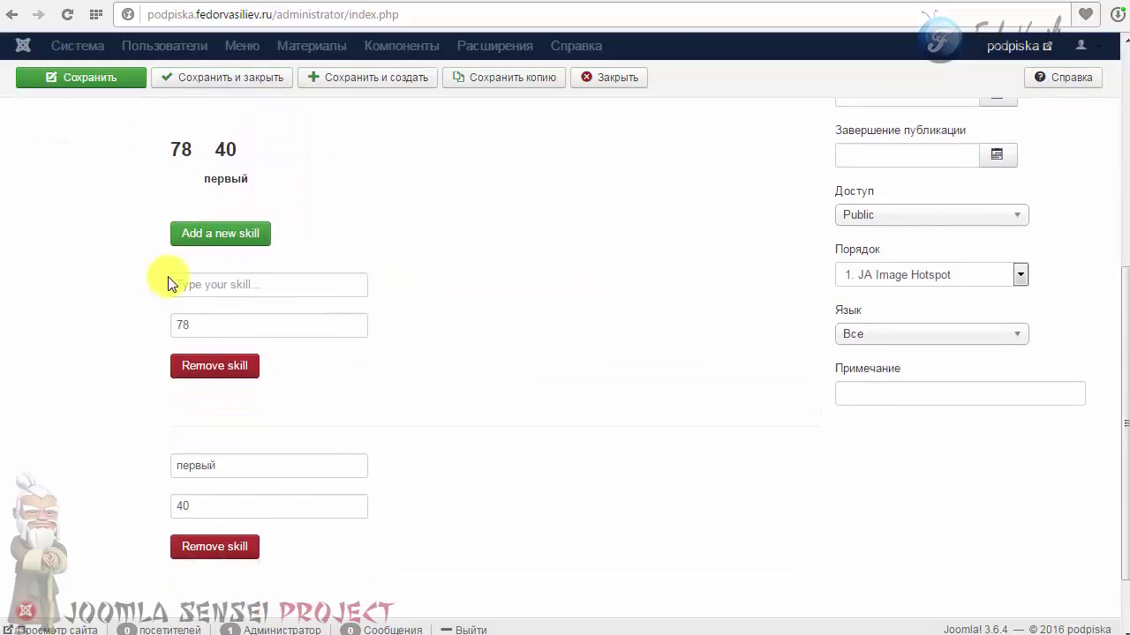
scroll(188, 282, up, 1)
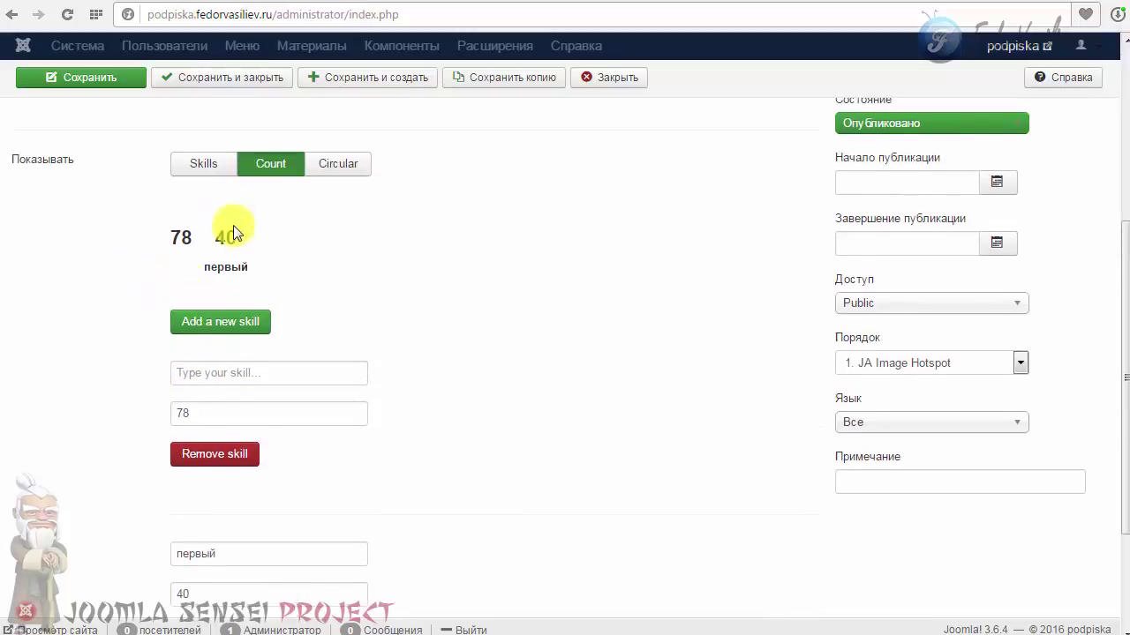
click(208, 165)
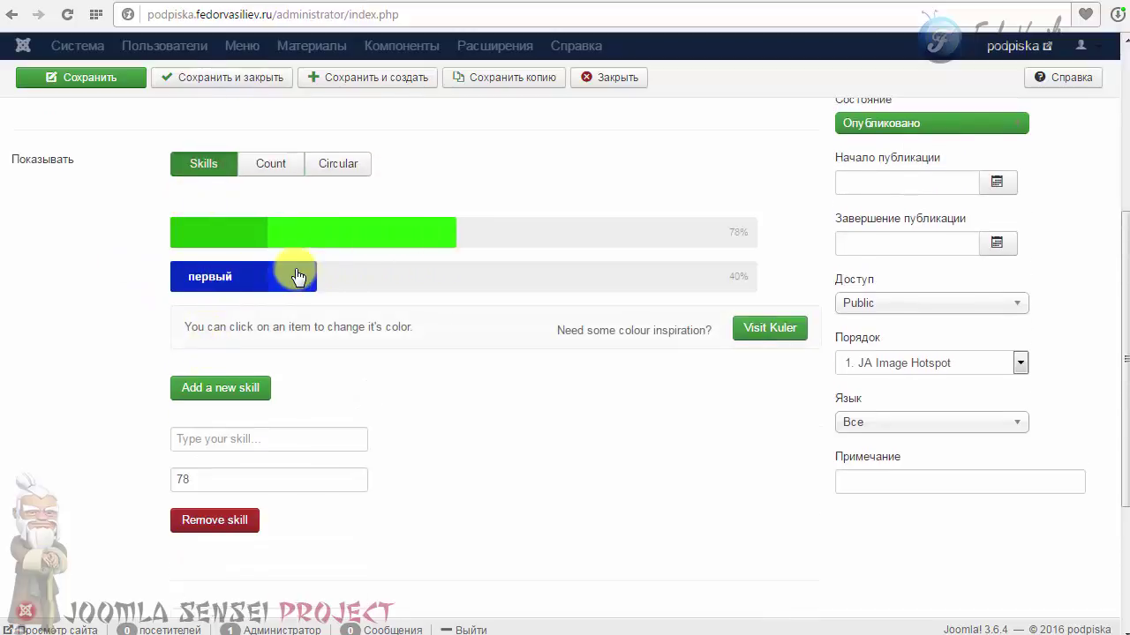
click(258, 165)
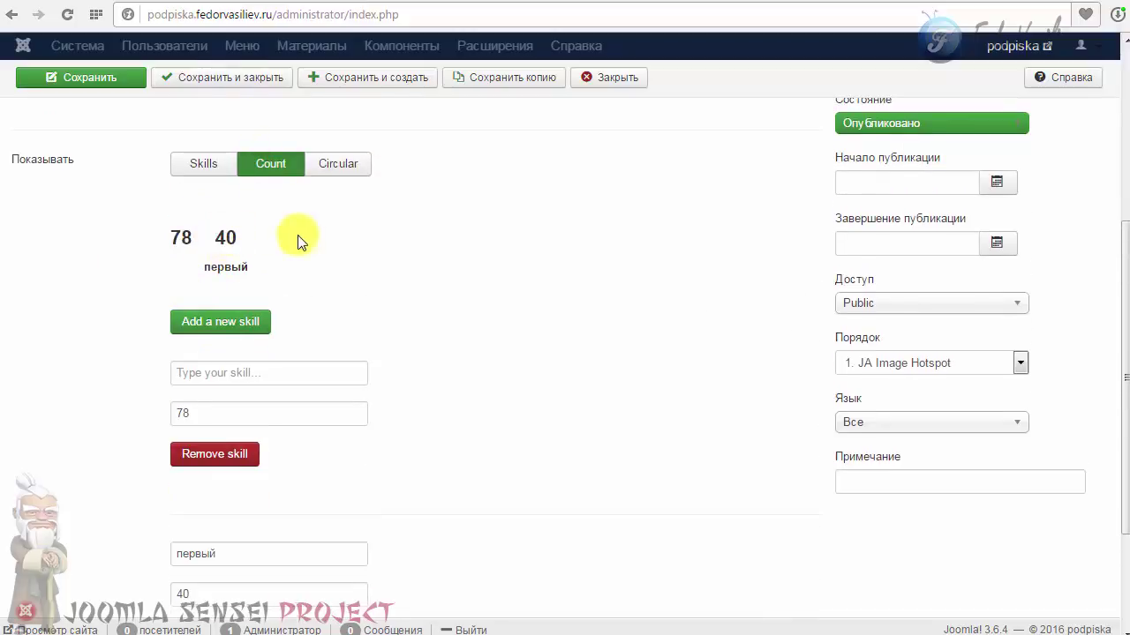
Switch the display type to Skills and compare the preview bars with the name and level fields of each skill
scroll(215, 186, down, 2)
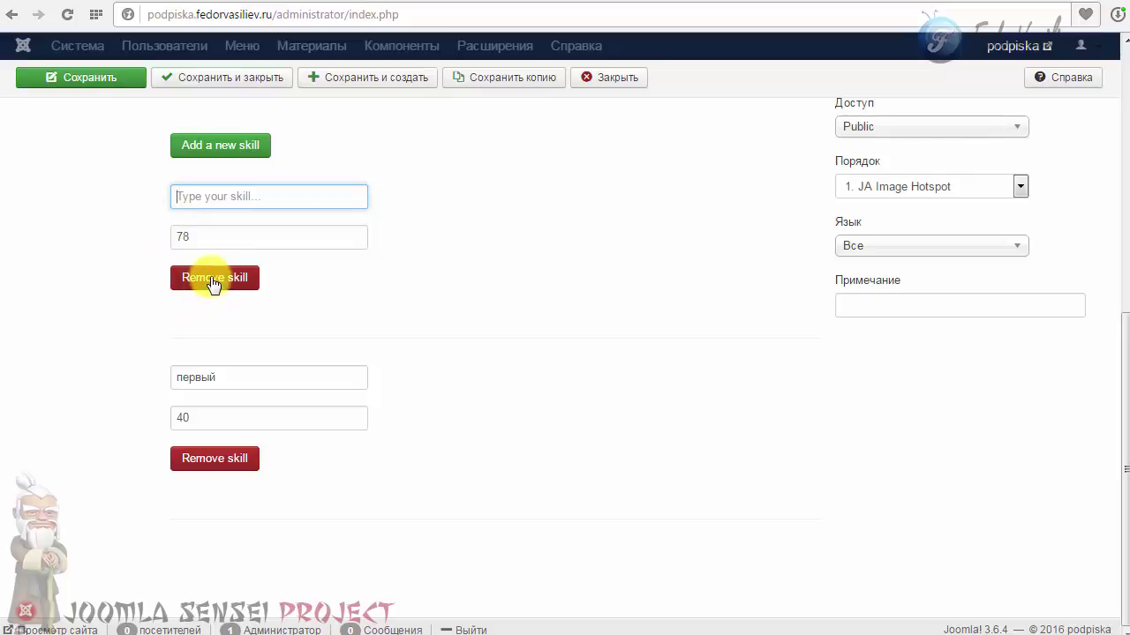
scroll(207, 417, up, 2)
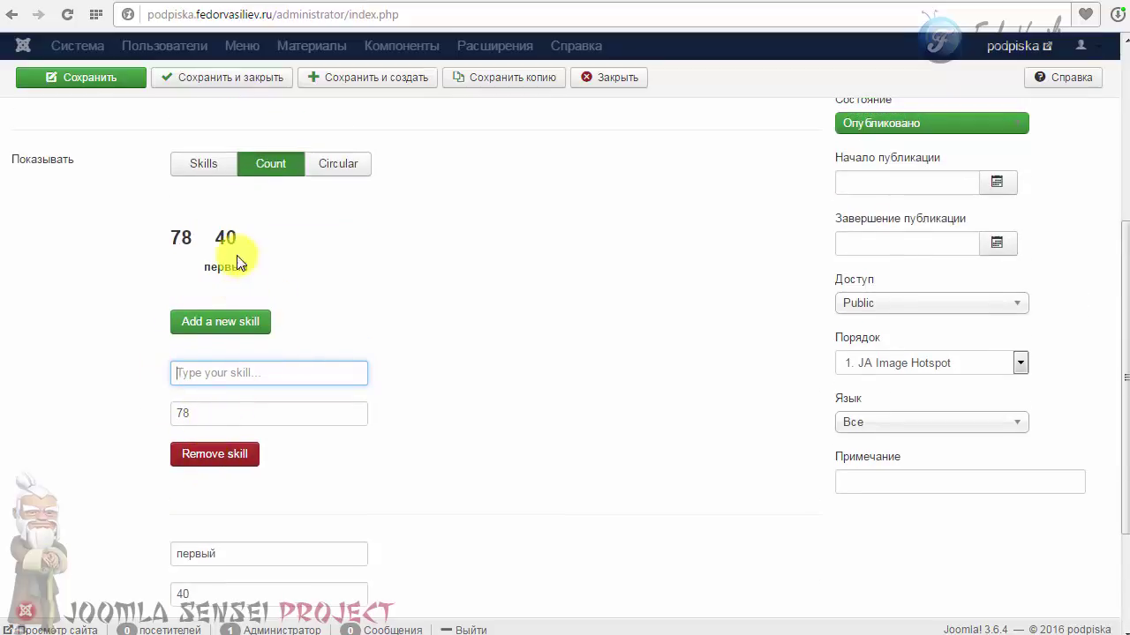
click(205, 164)
scroll(156, 277, down, 3)
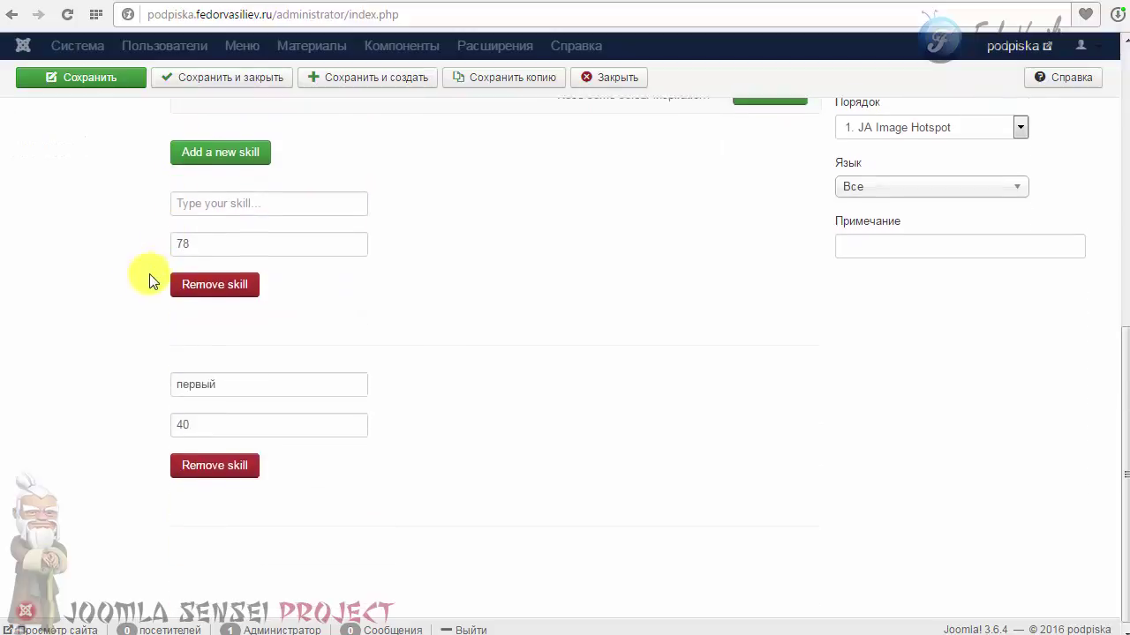
click(215, 195)
scroll(189, 236, up, 3)
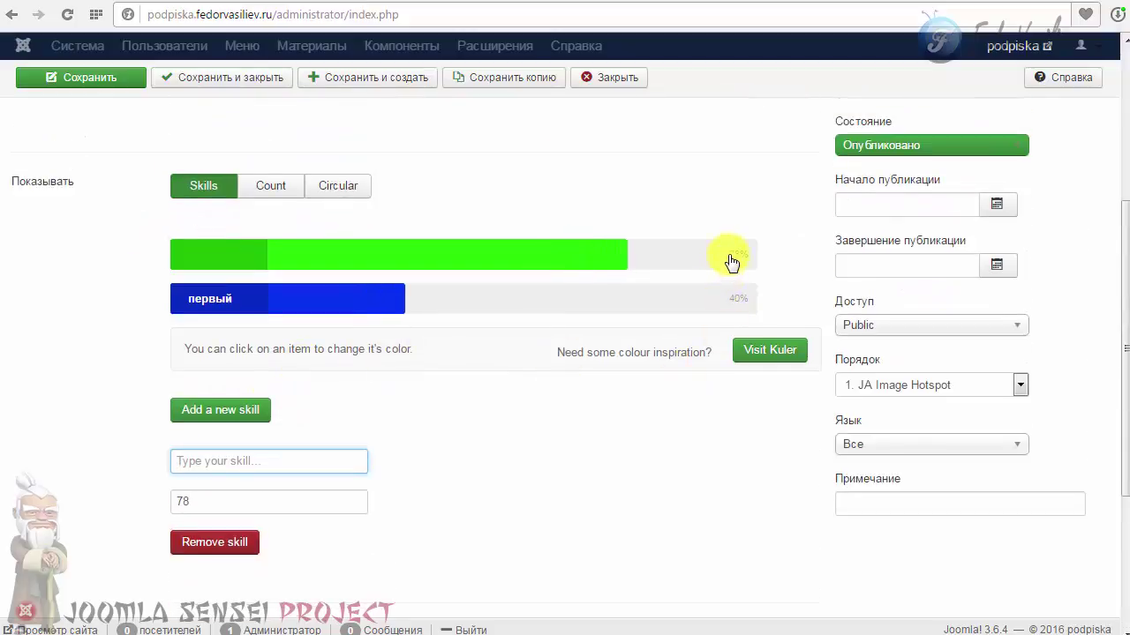
scroll(365, 372, down, 3)
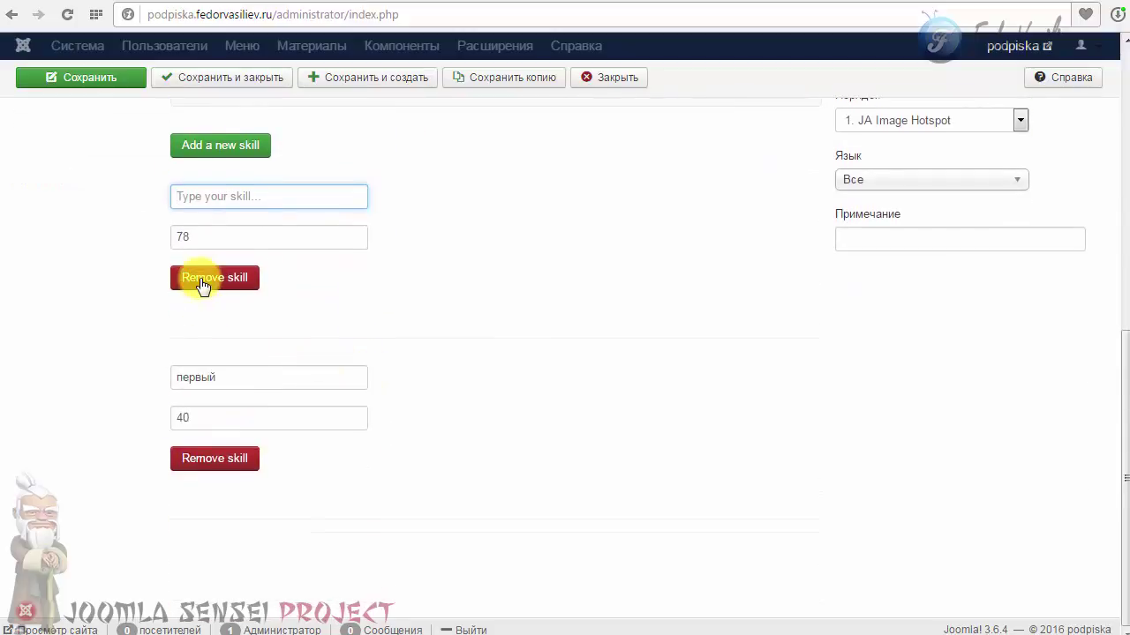
scroll(203, 244, up, 3)
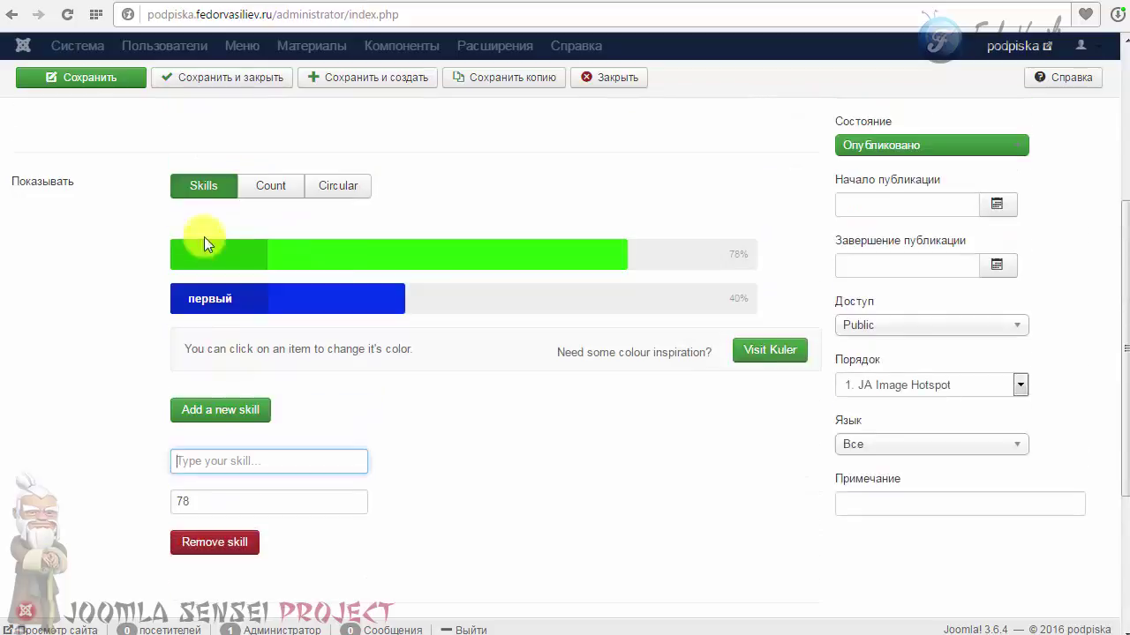
Switch the display type to Circular and examine the ring previews against the entered skill levels
click(343, 194)
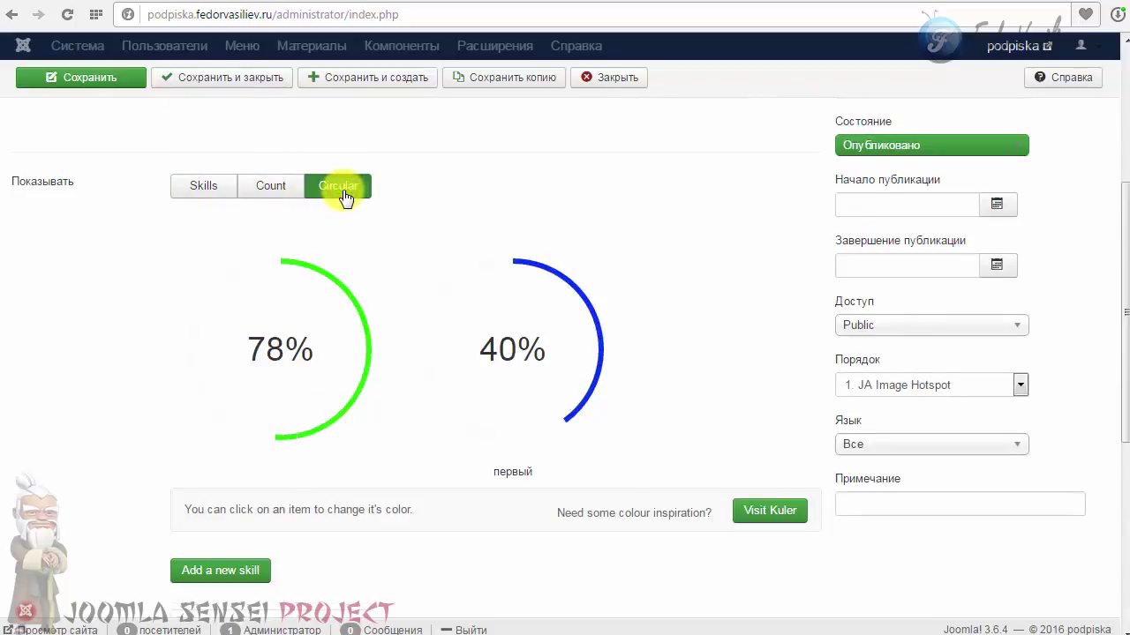
scroll(338, 371, down, 1)
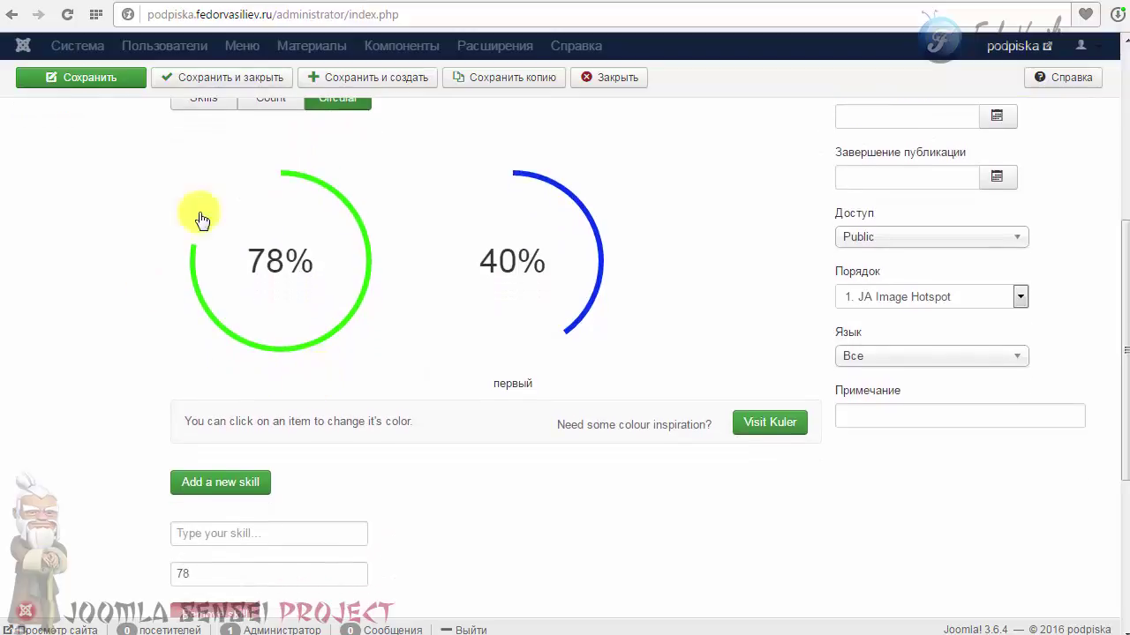
scroll(311, 328, up, 1)
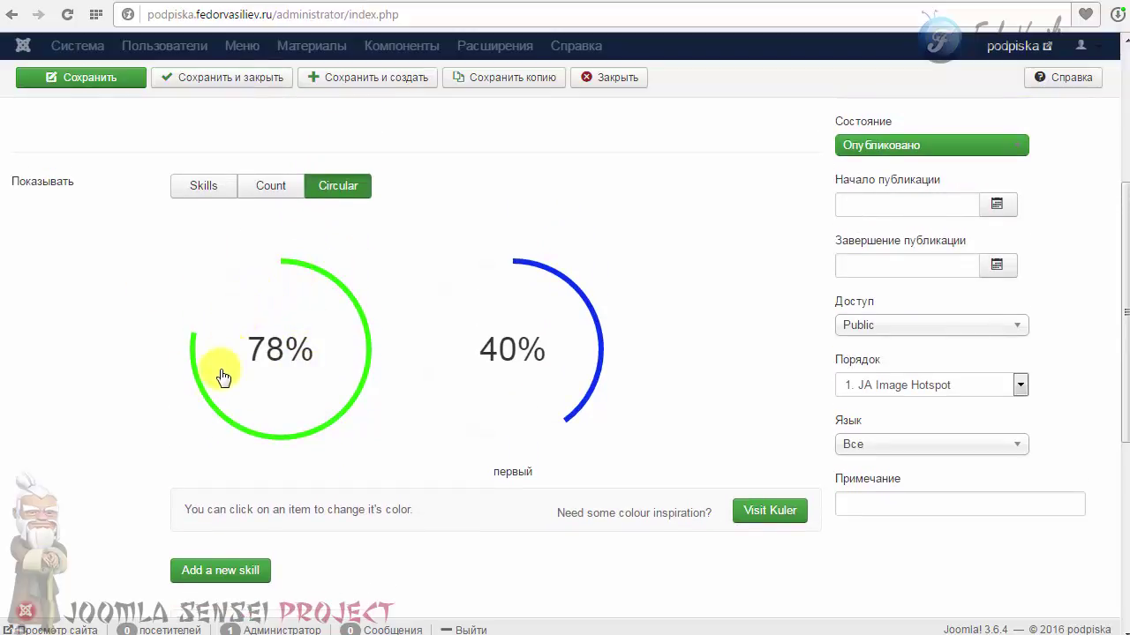
scroll(252, 348, down, 2)
scroll(446, 346, up, 2)
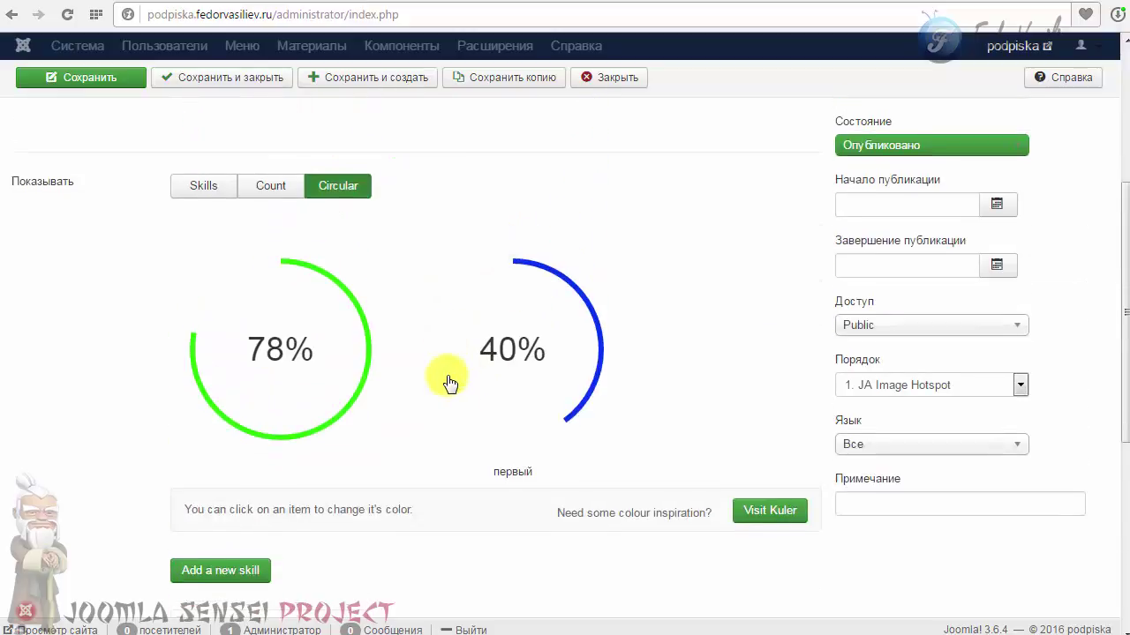
Return the display type to Skills and review the module's bars together with the skill fields
scroll(445, 380, down, 3)
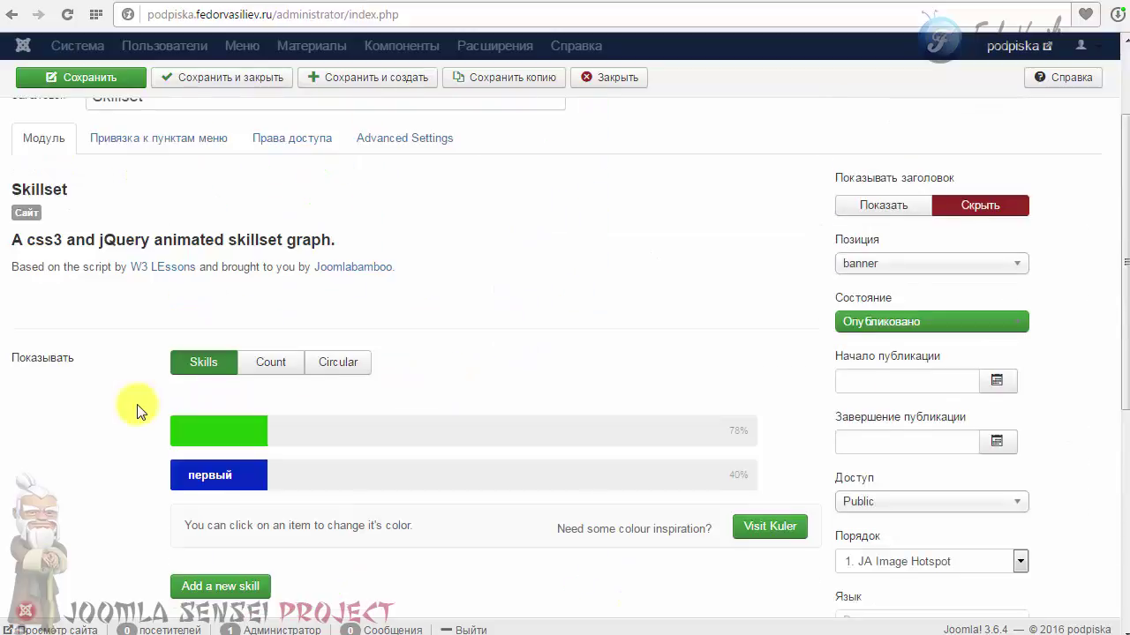
scroll(141, 408, down, 4)
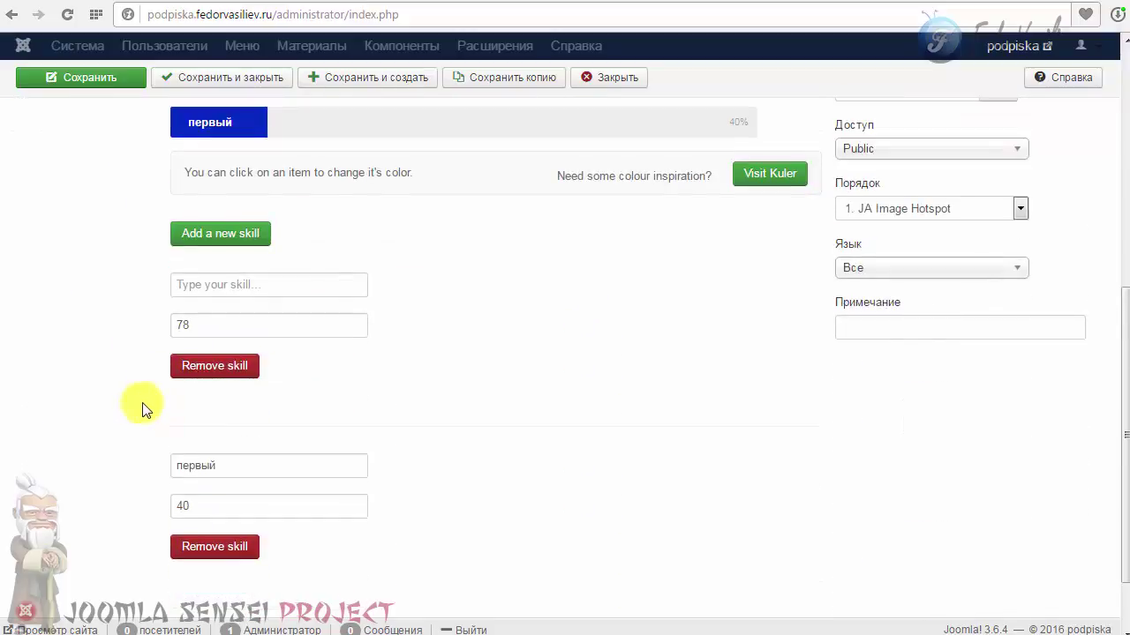
scroll(465, 417, down, 1)
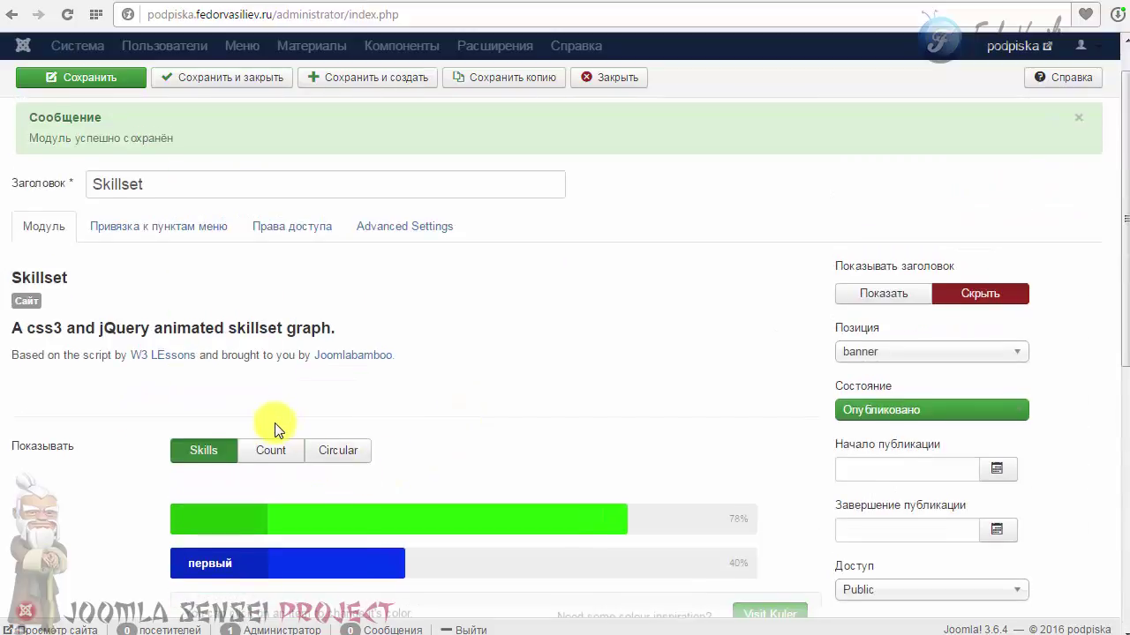
scroll(371, 398, down, 3)
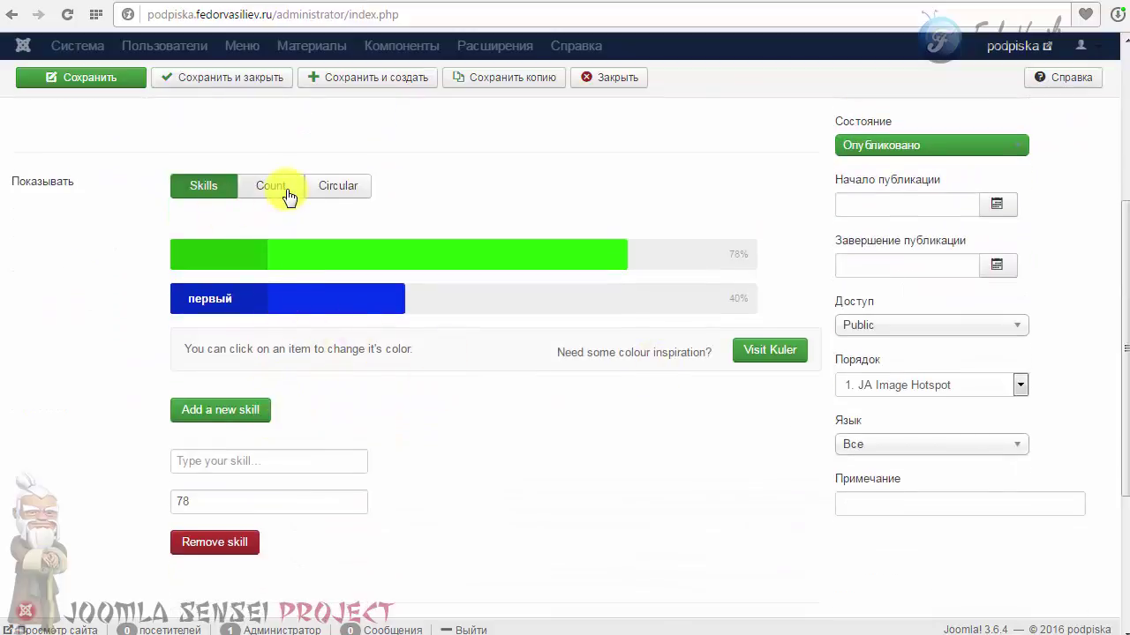
scroll(256, 230, down, 3)
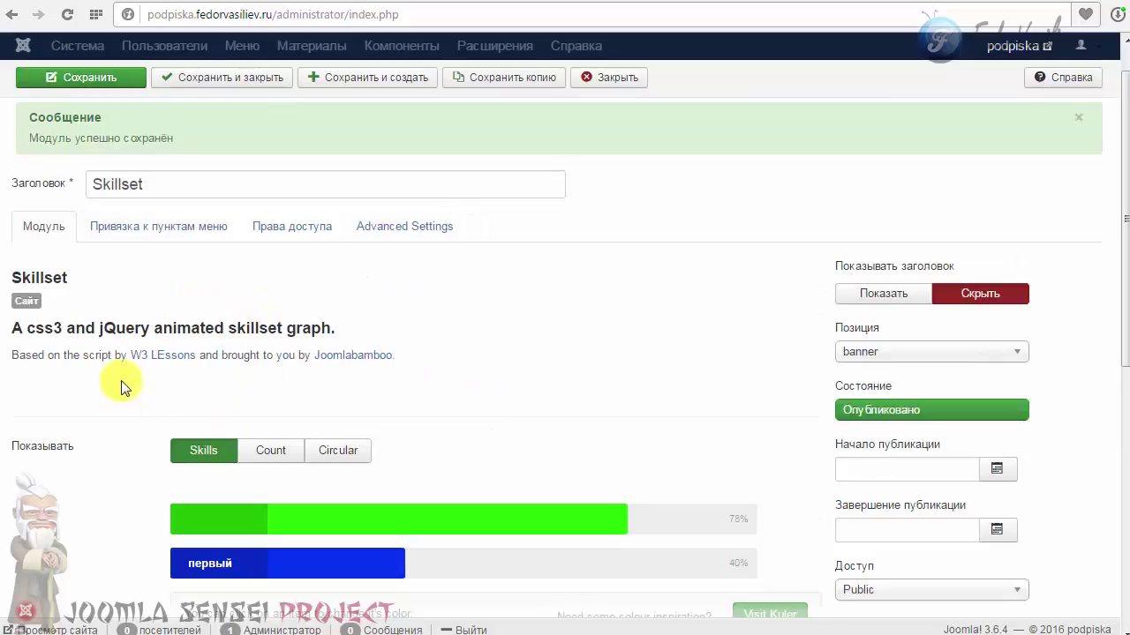
scroll(132, 370, down, 3)
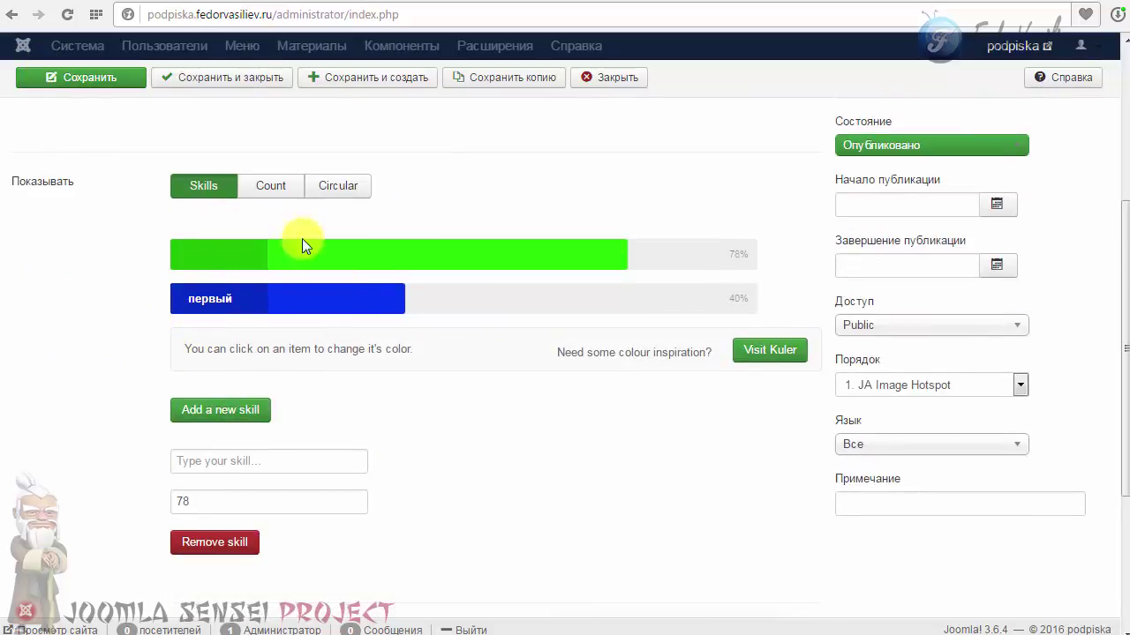
Preview the two skills with the Count display type
click(266, 184)
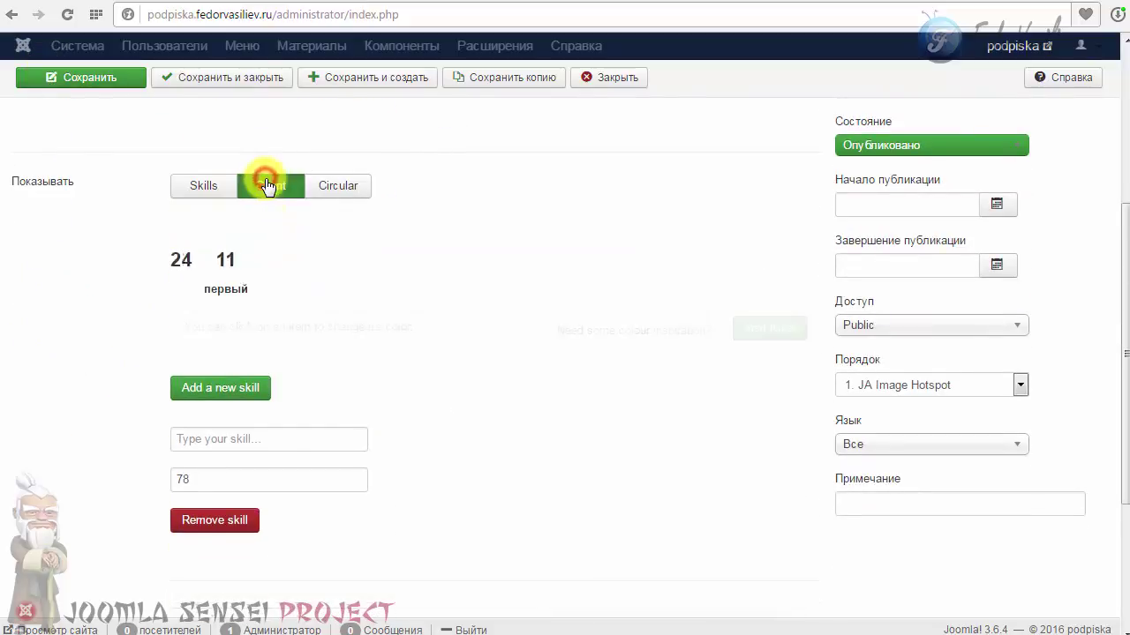
scroll(76, 76, up, 2)
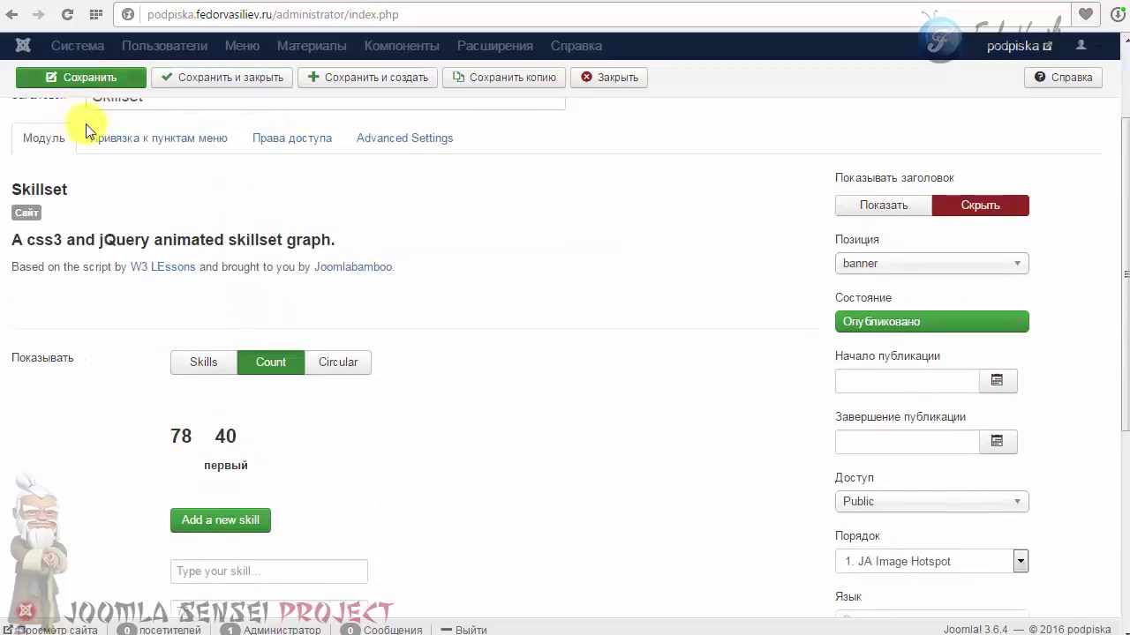
scroll(131, 316, down, 2)
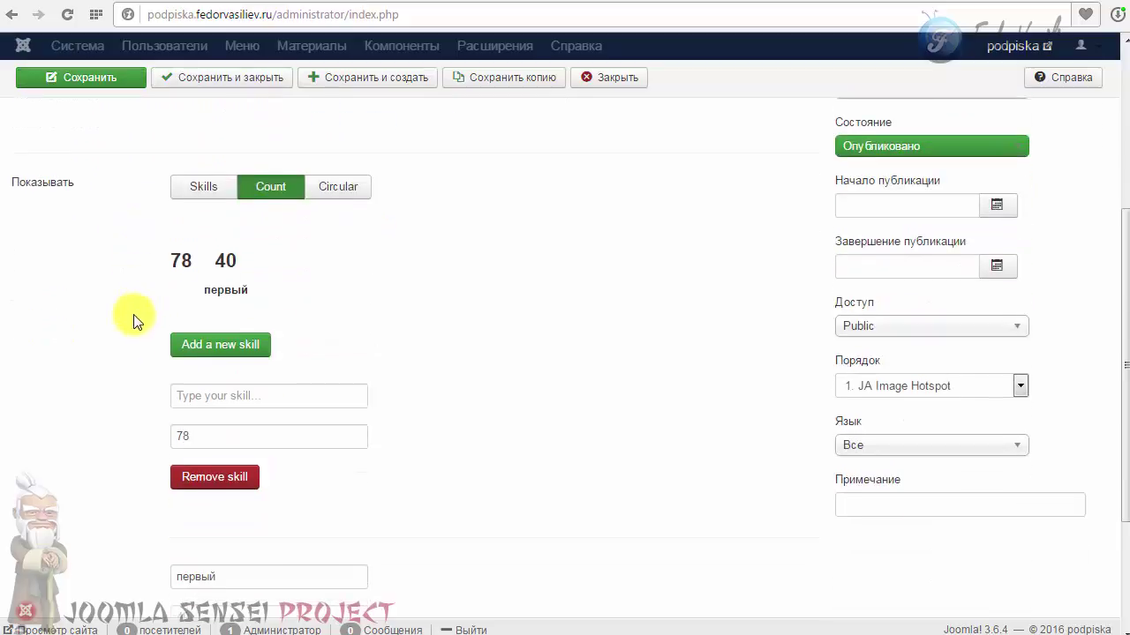
Set the display type to Skills, then save and close the Skillset module
click(202, 186)
scroll(128, 283, up, 1)
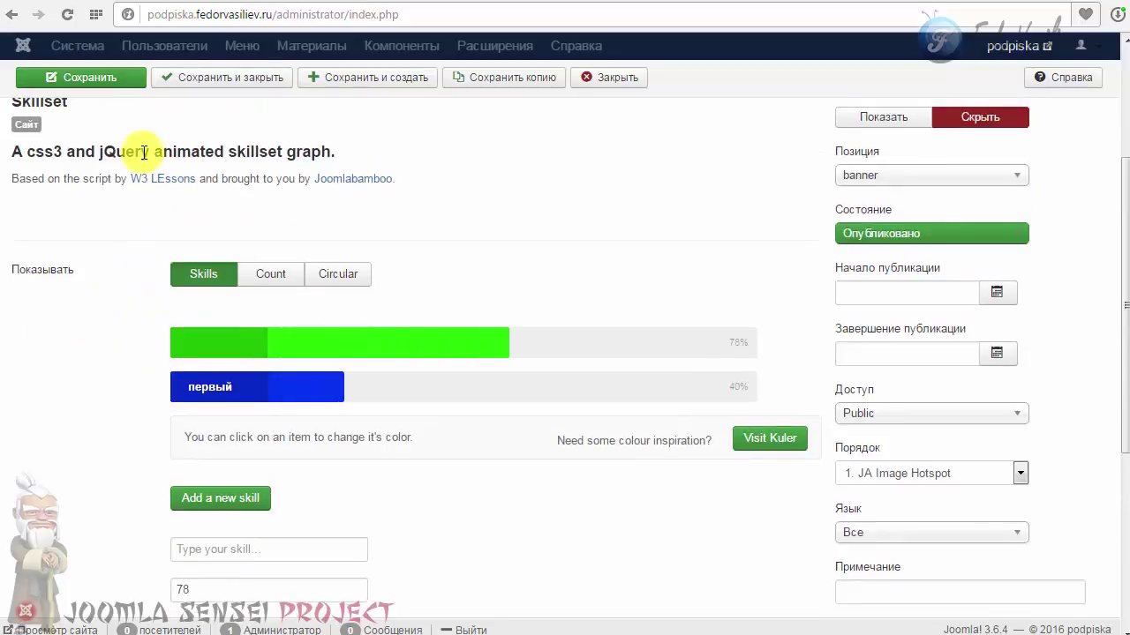
click(211, 78)
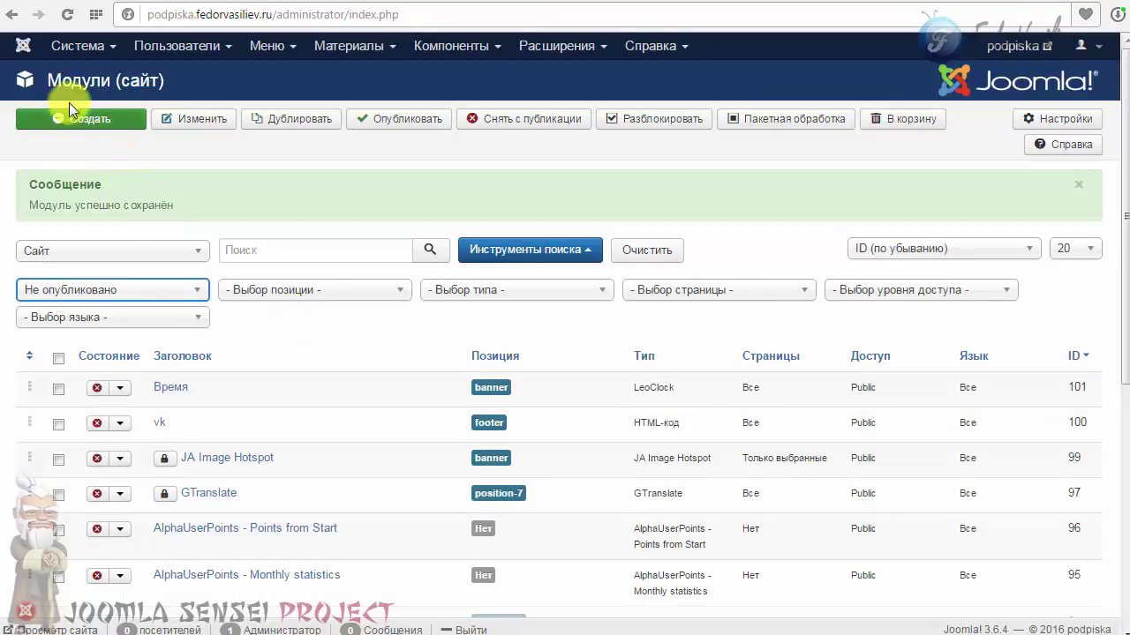
Create a new site module of the Skillset type from the module manager
drag(54, 80, 164, 82)
click(88, 124)
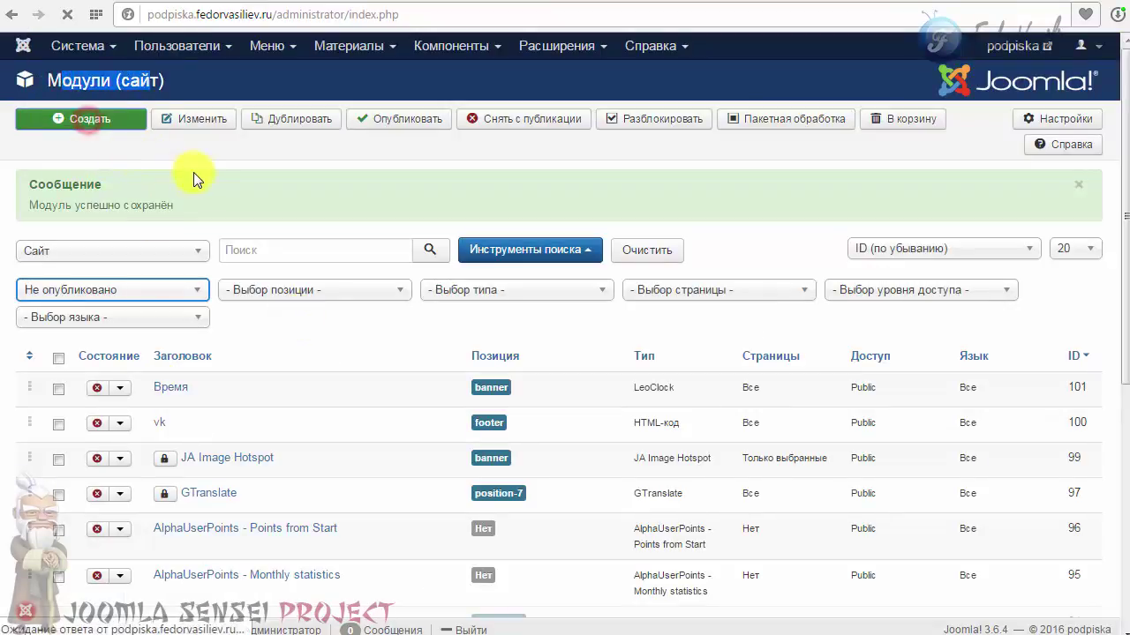
scroll(132, 446, down, 10)
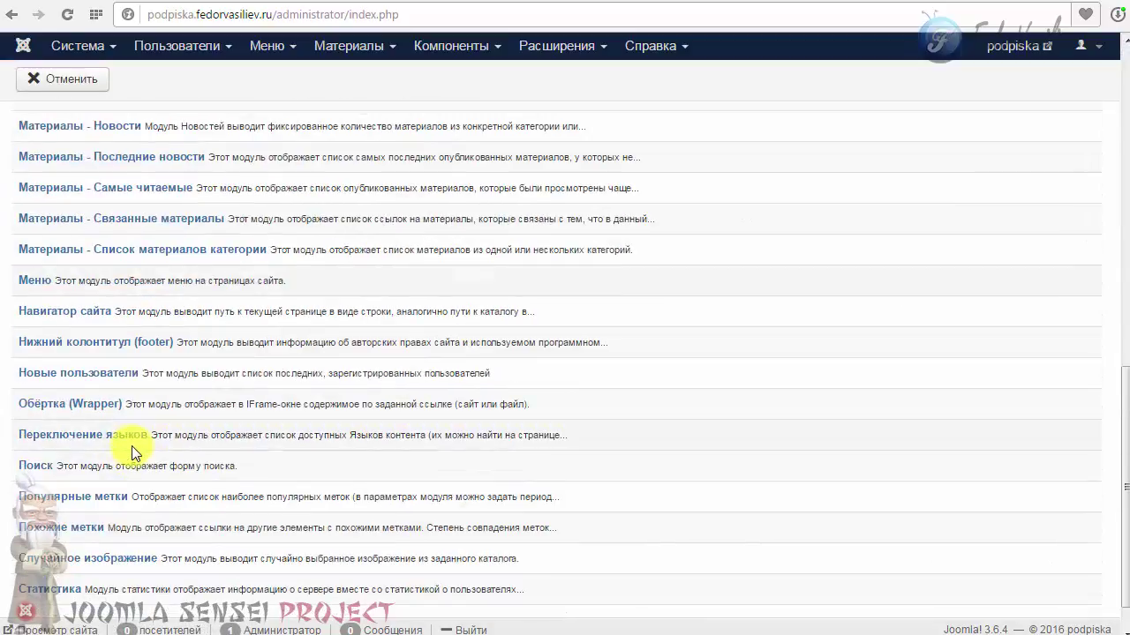
scroll(34, 266, up, 4)
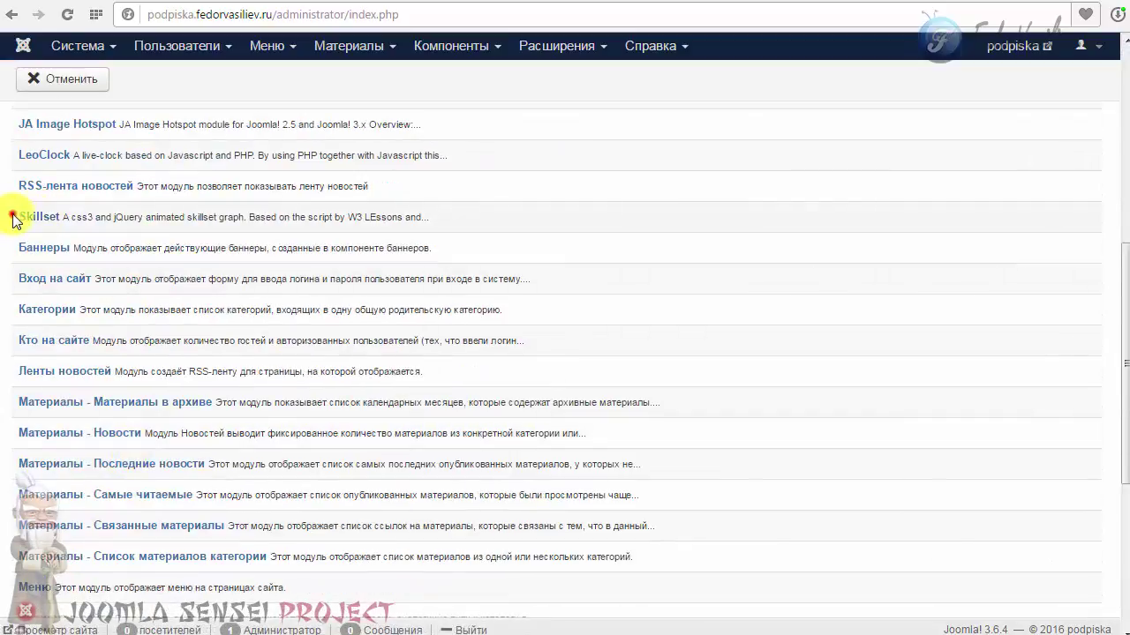
drag(10, 218, 258, 217)
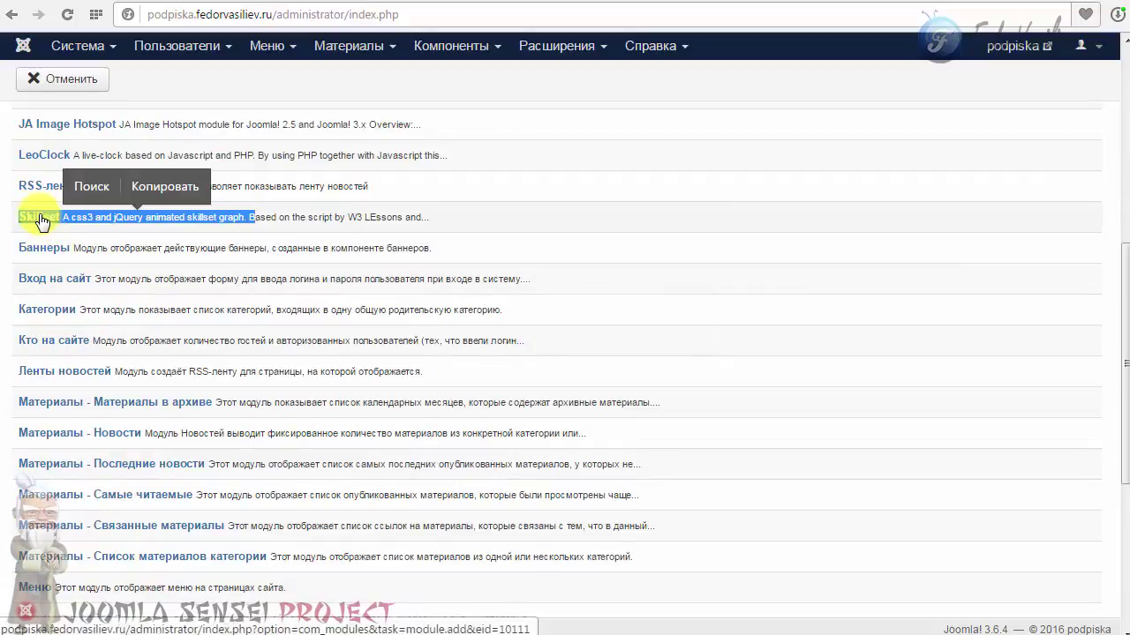
click(40, 217)
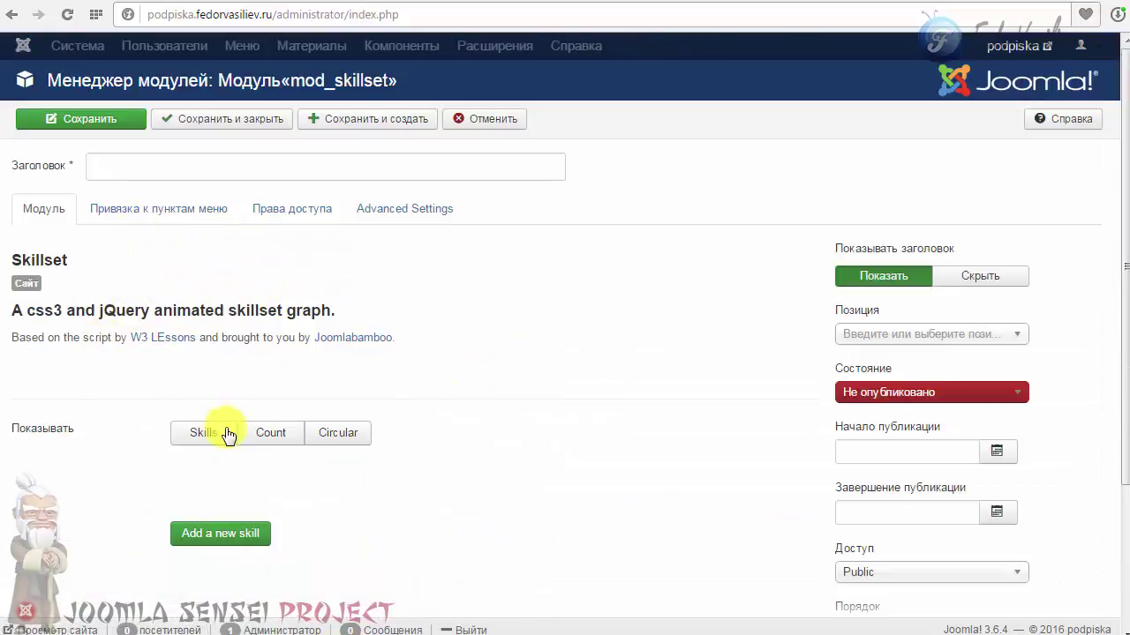
Set the new Skillset module's state to Опубликовано and assign it to the banner position
click(945, 394)
click(900, 445)
click(978, 331)
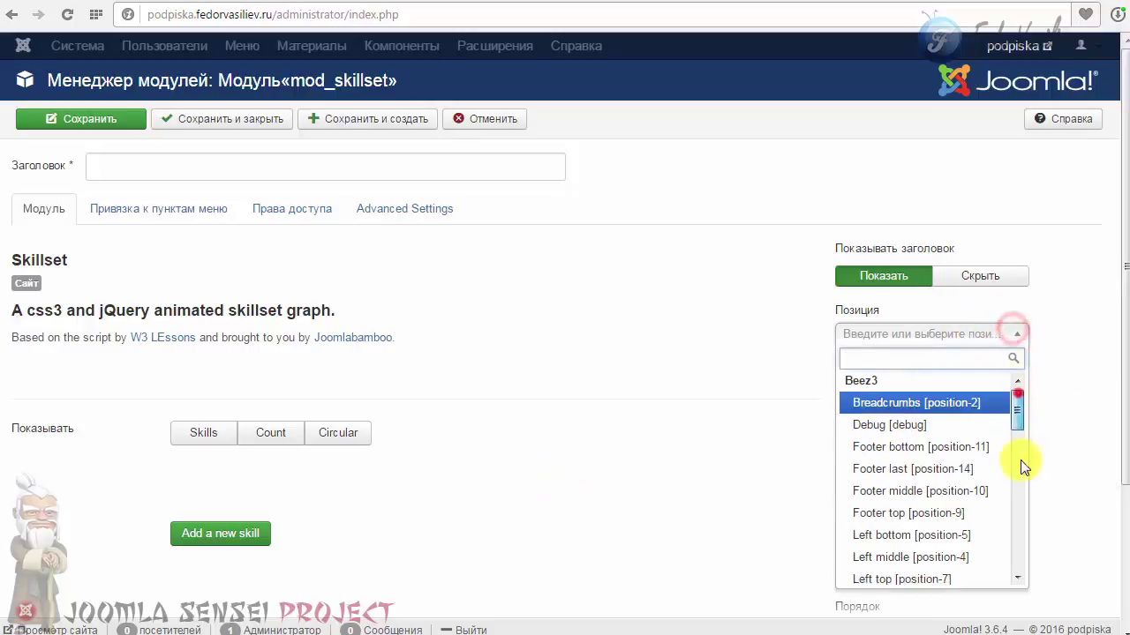
scroll(1017, 388, down, 8)
click(869, 507)
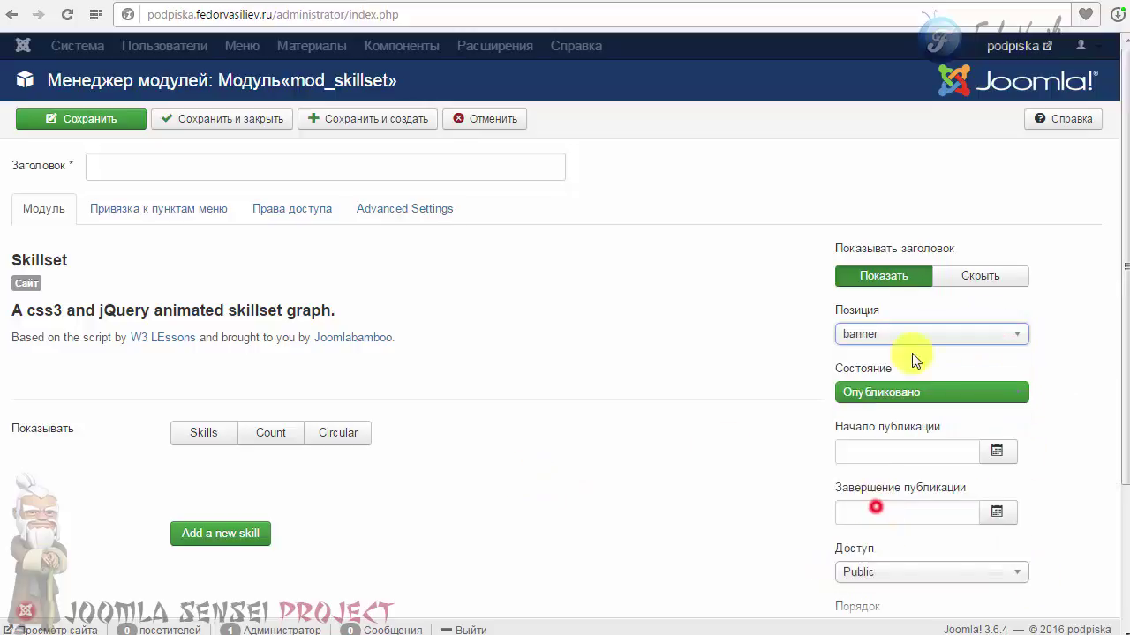
Hide the new module's title on the site, name the module 2 and check its menu assignment
click(965, 277)
text(2)
click(207, 219)
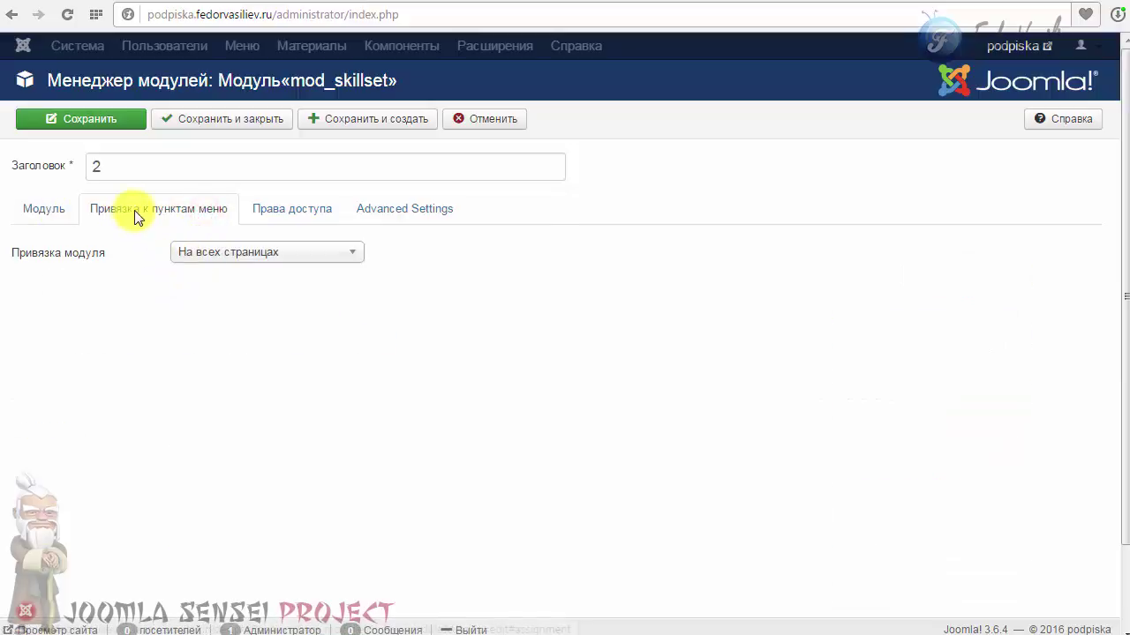
click(68, 213)
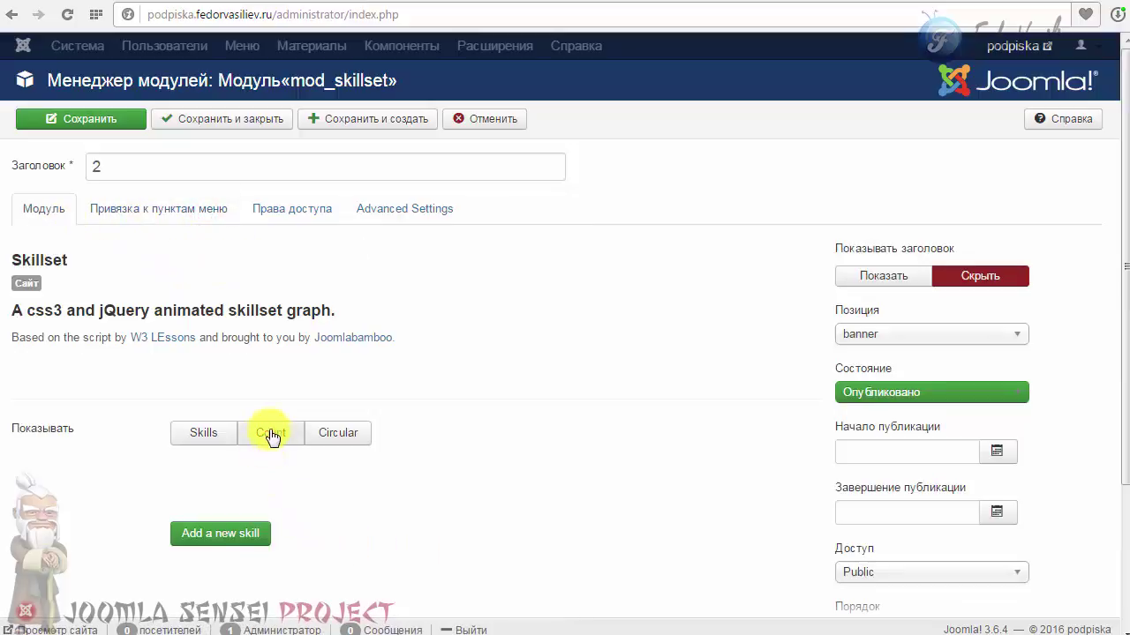
Set the new module's display type to Count and add a skill named демо with level 60
scroll(507, 406, down, 2)
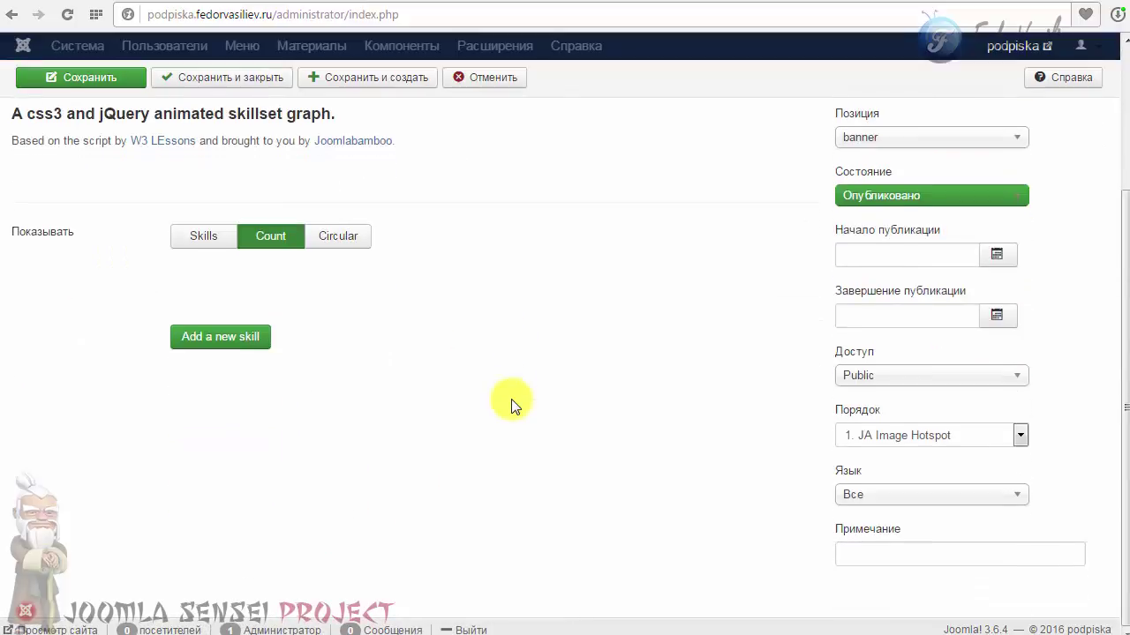
click(219, 344)
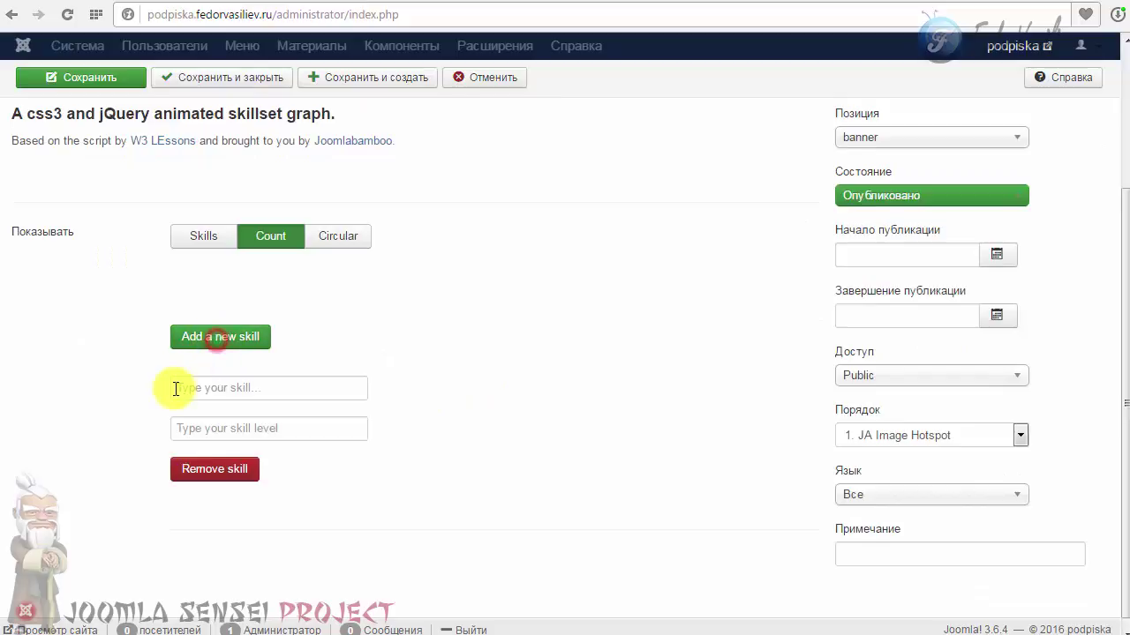
click(221, 420)
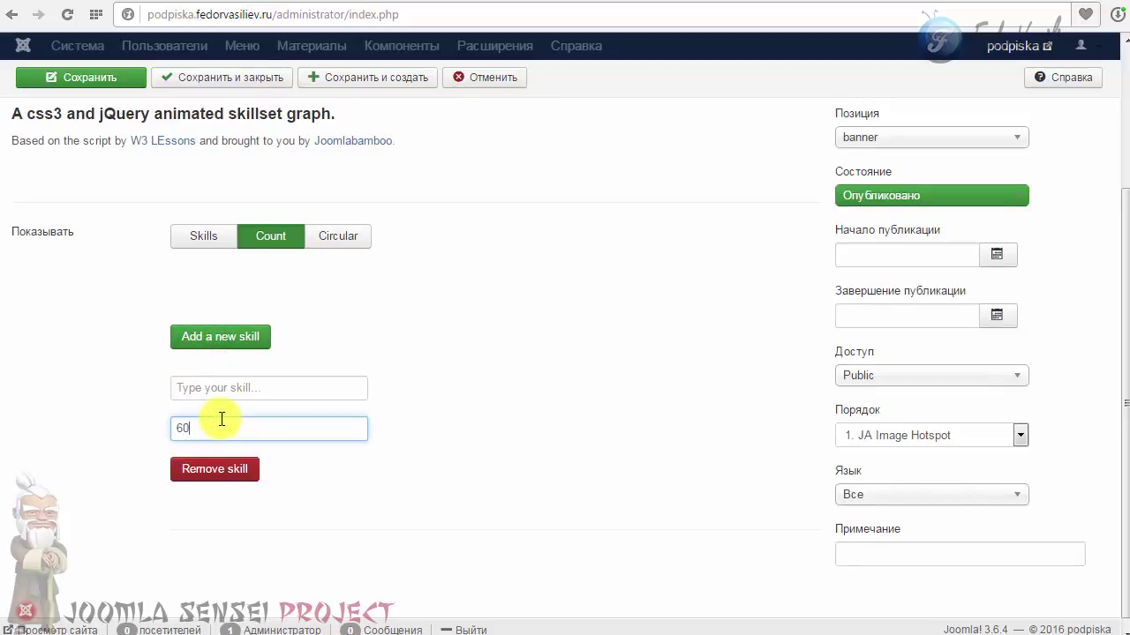
click(250, 391)
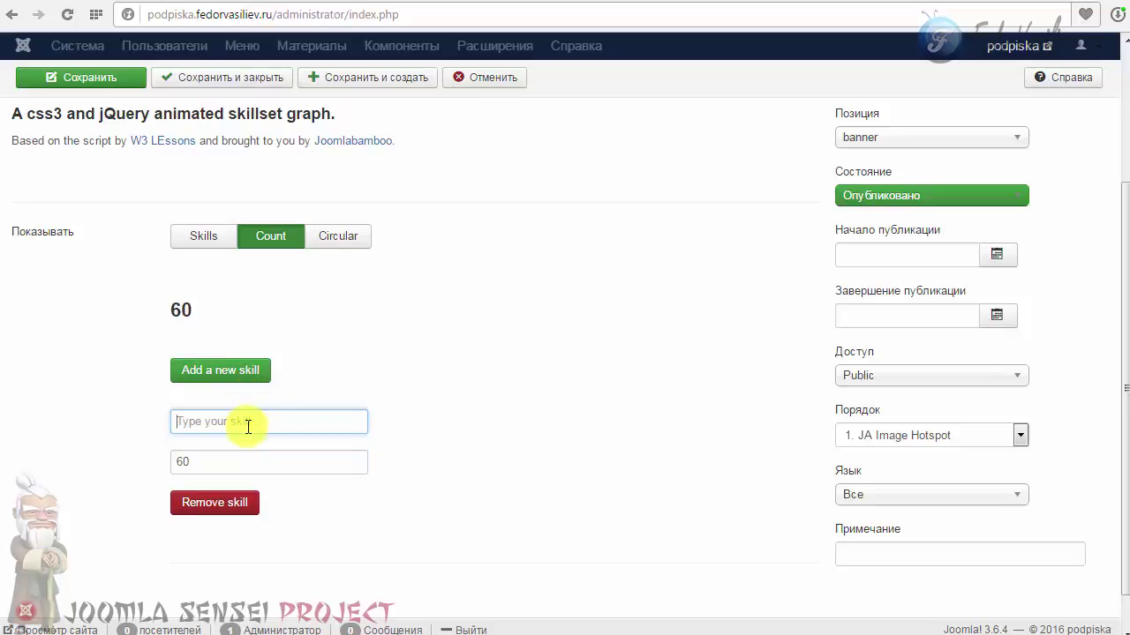
click(283, 459)
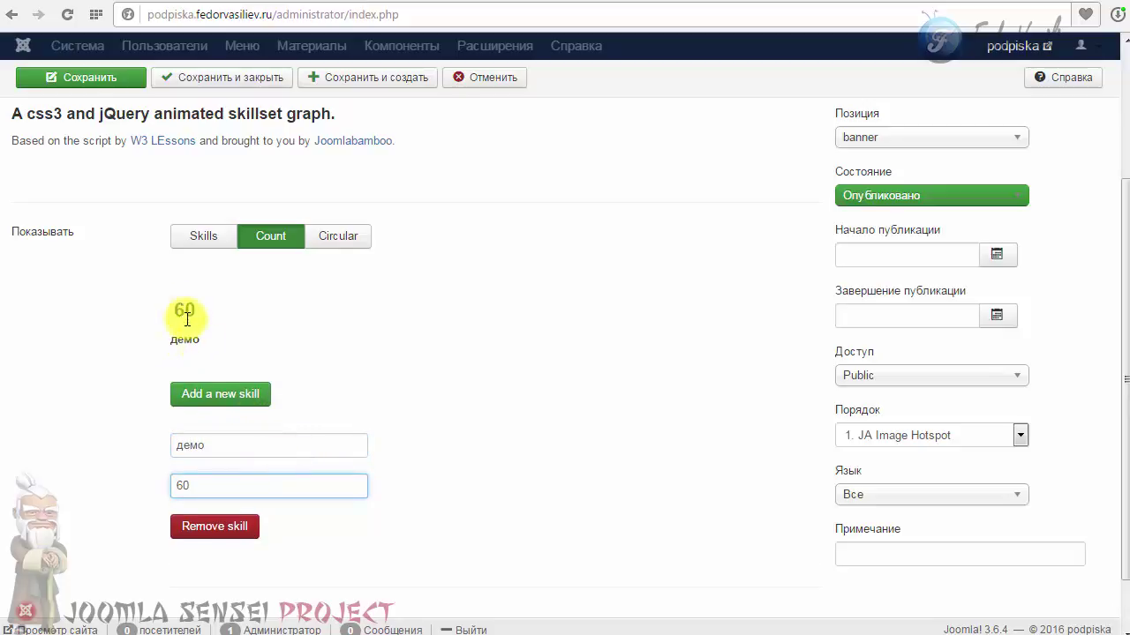
Add a second skill named демо2 with level 77 to the Count module and save the module
scroll(185, 318, down, 1)
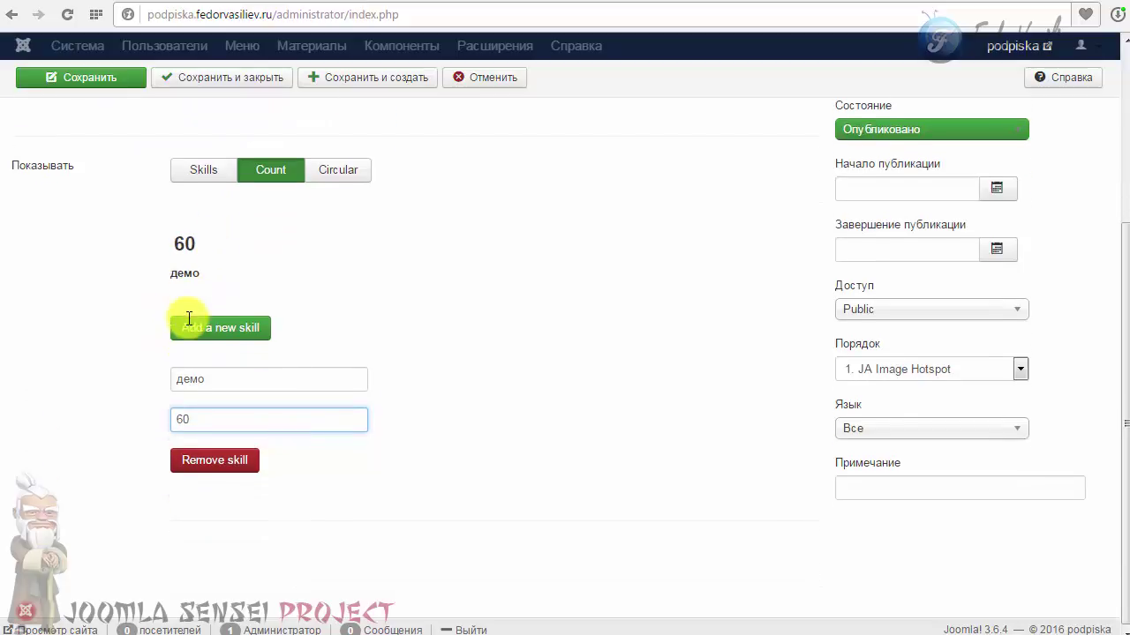
scroll(156, 344, up, 2)
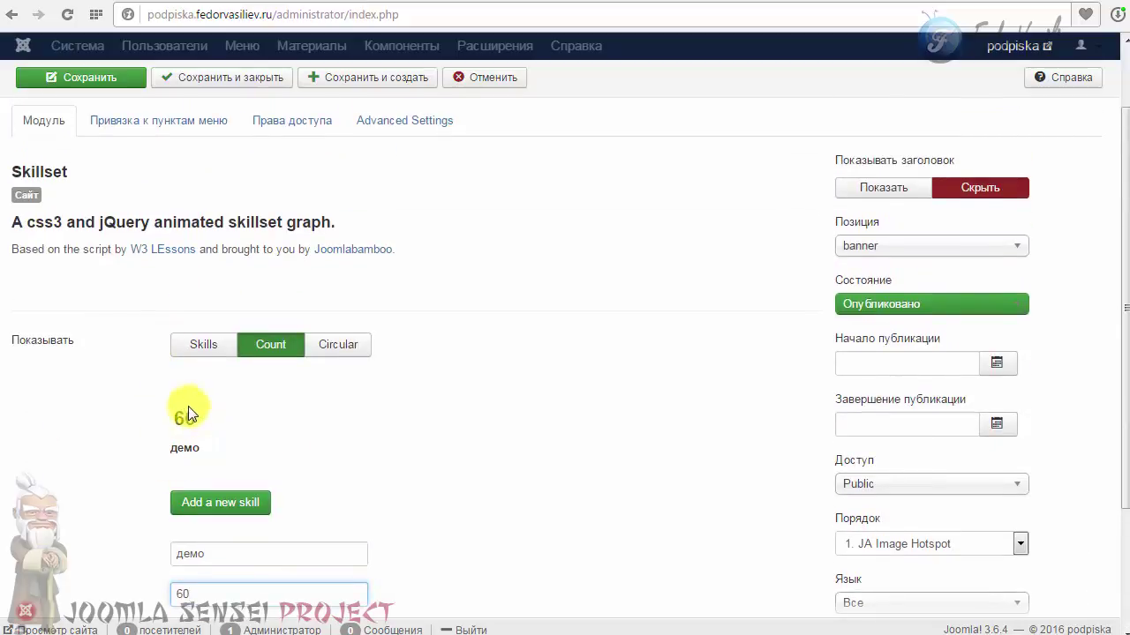
scroll(187, 412, down, 2)
click(210, 328)
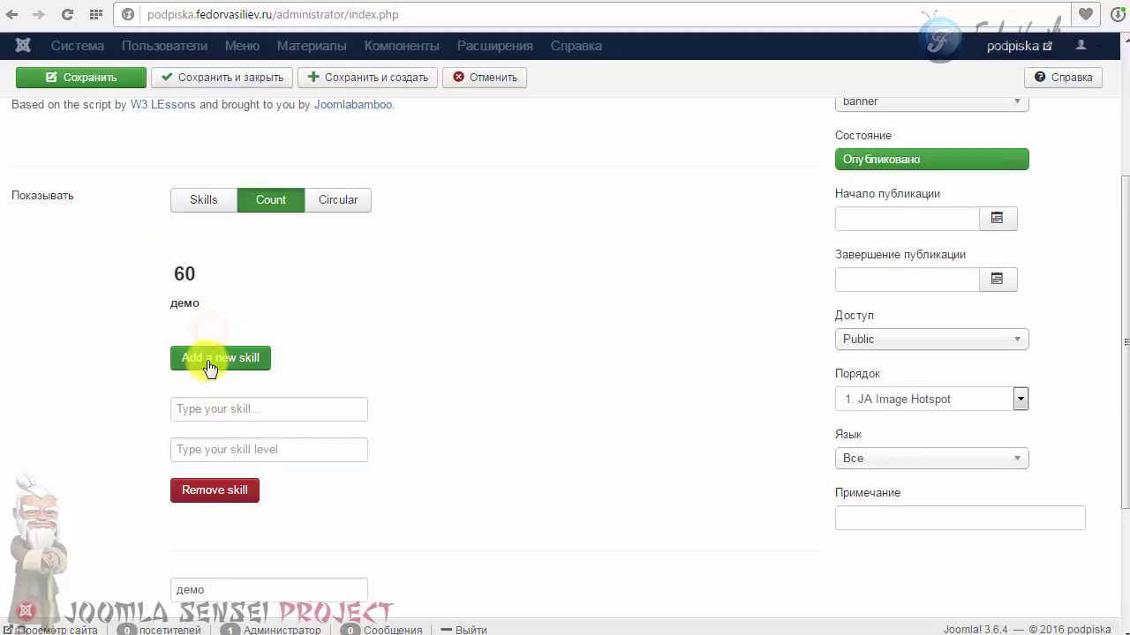
scroll(111, 349, down, 3)
scroll(123, 345, up, 1)
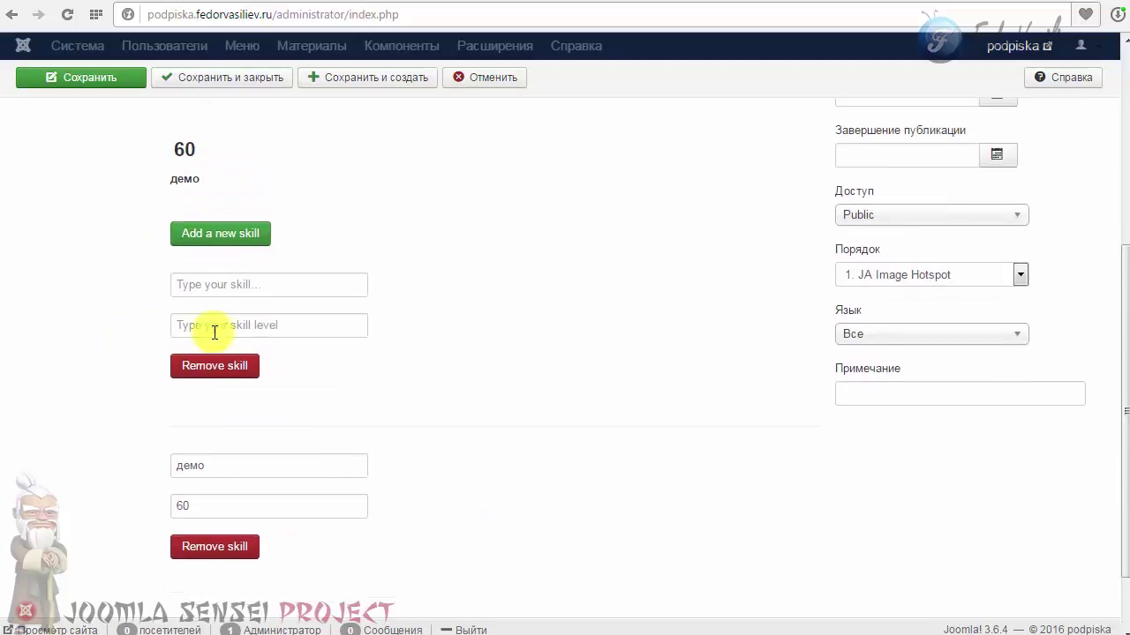
click(242, 296)
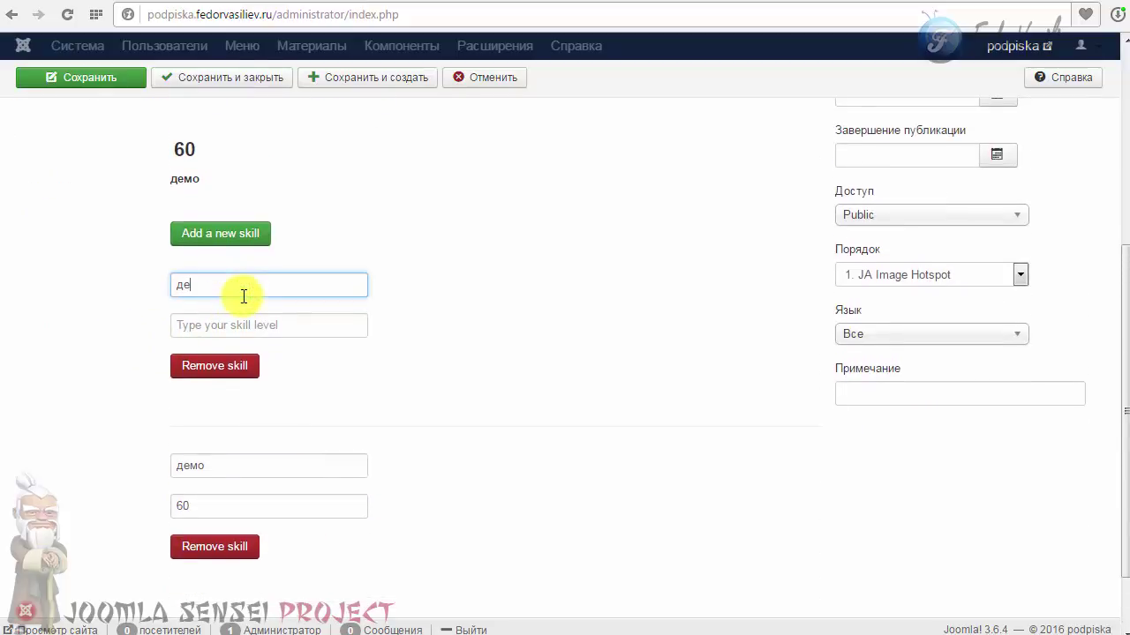
click(220, 325)
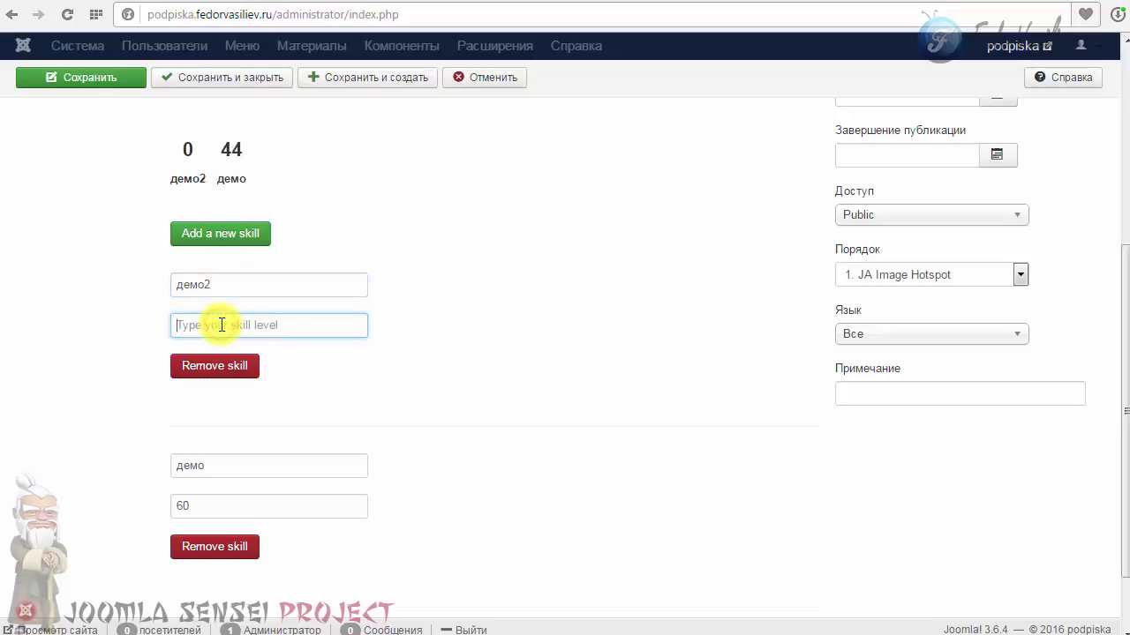
click(362, 284)
scroll(368, 324, up, 2)
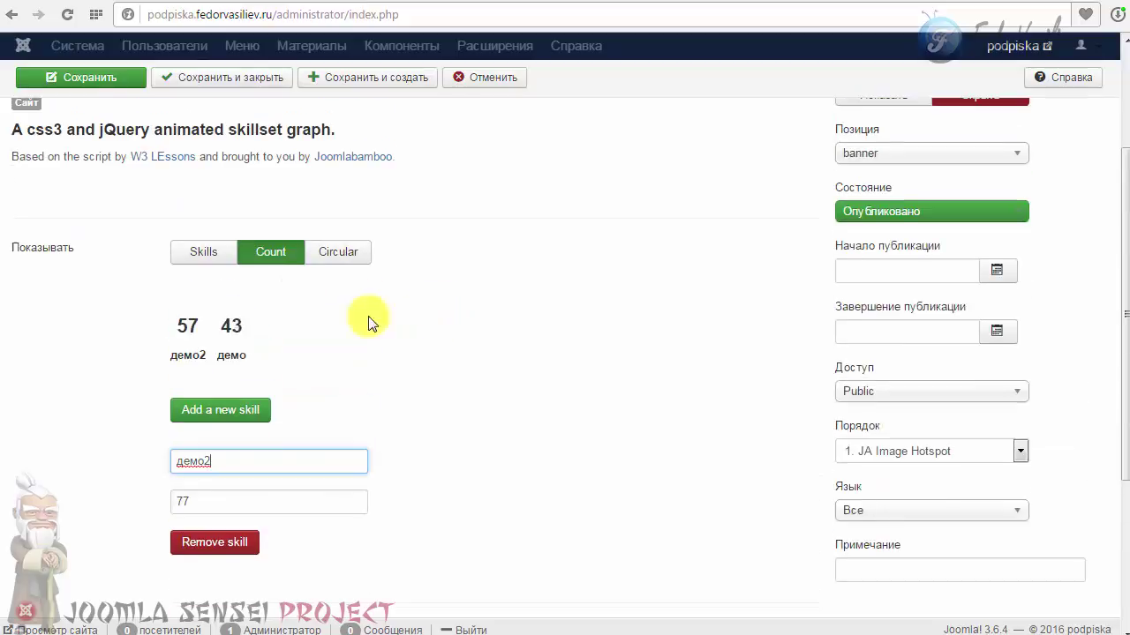
scroll(227, 346, up, 3)
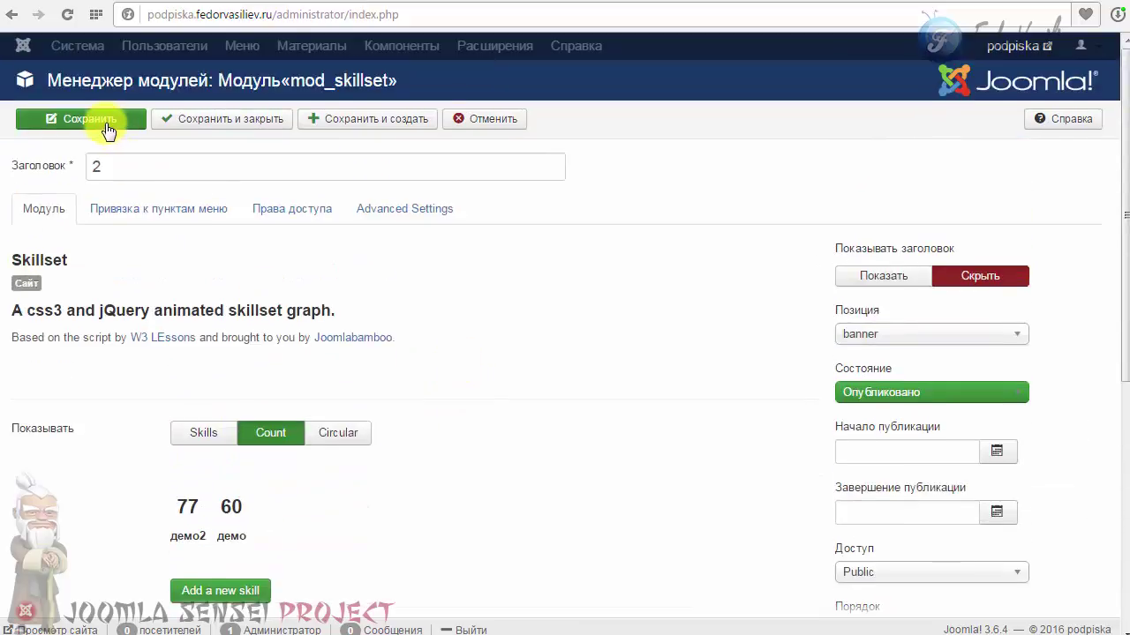
click(105, 126)
Reload the site's front page and check how the Count module displays its two skills
click(521, 2)
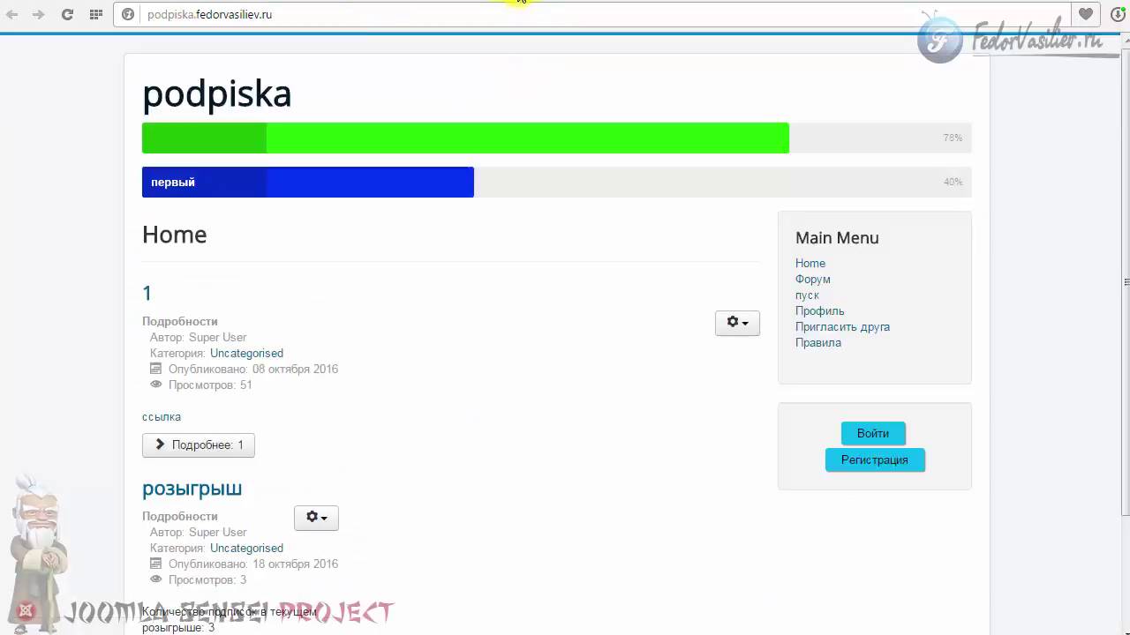
click(71, 14)
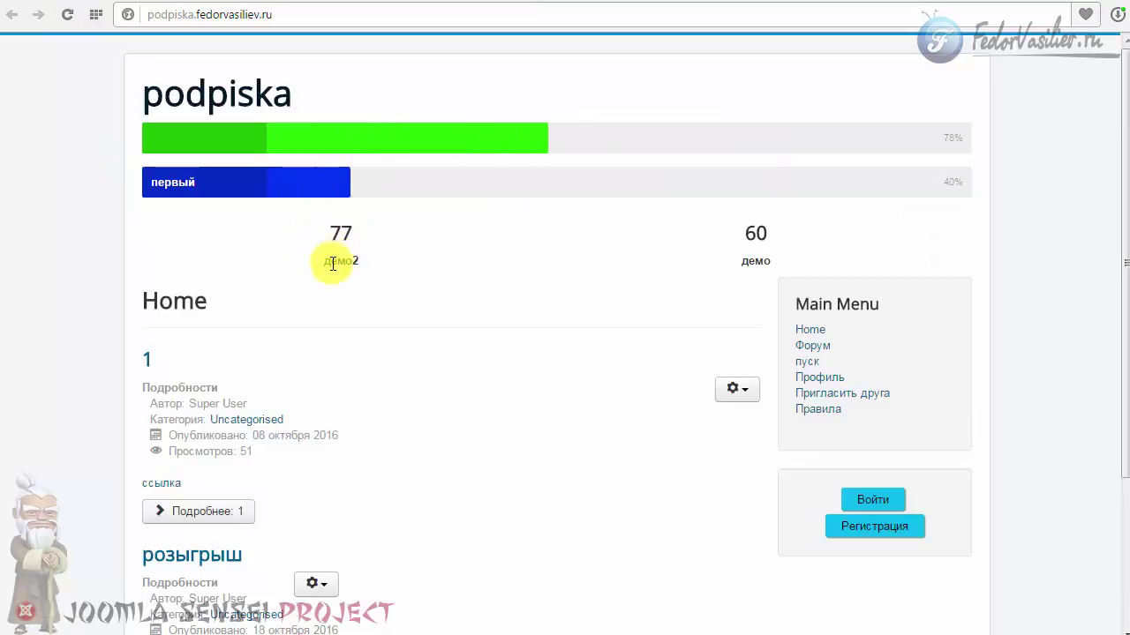
click(762, 233)
drag(763, 233, 743, 247)
click(628, 267)
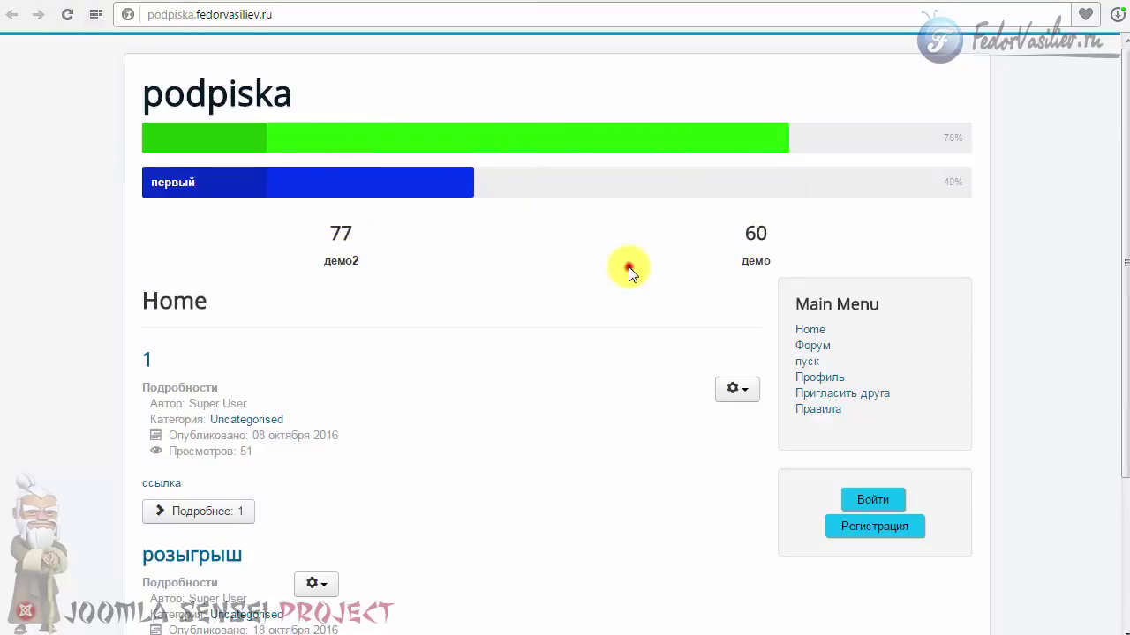
Save a copy of module 2 and title the copy 3
click(459, 2)
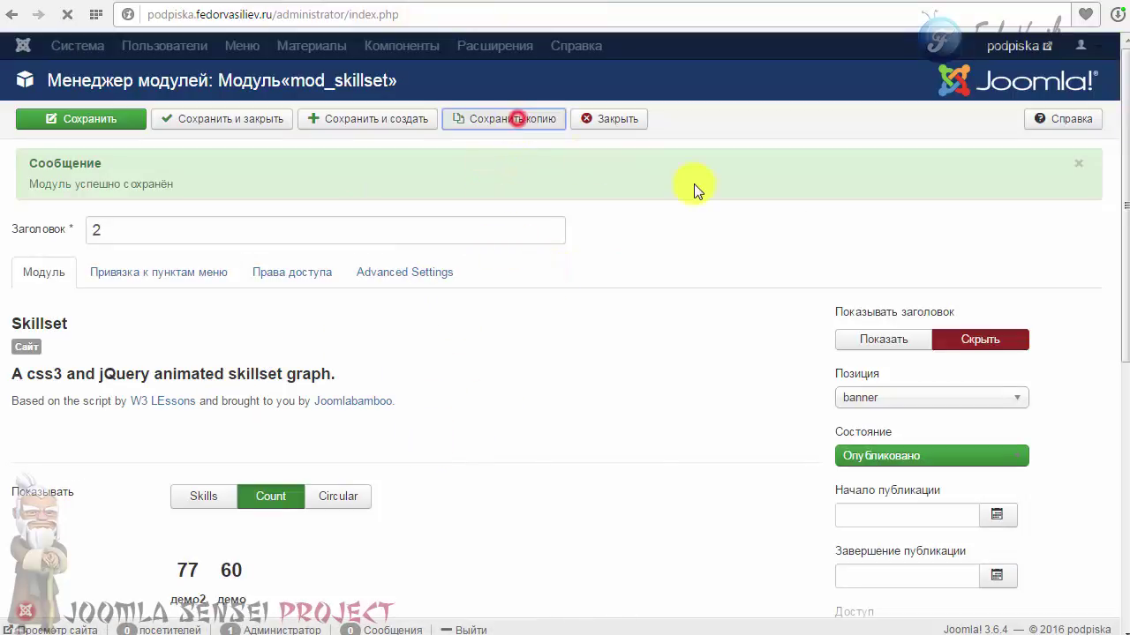
drag(179, 231, 78, 231)
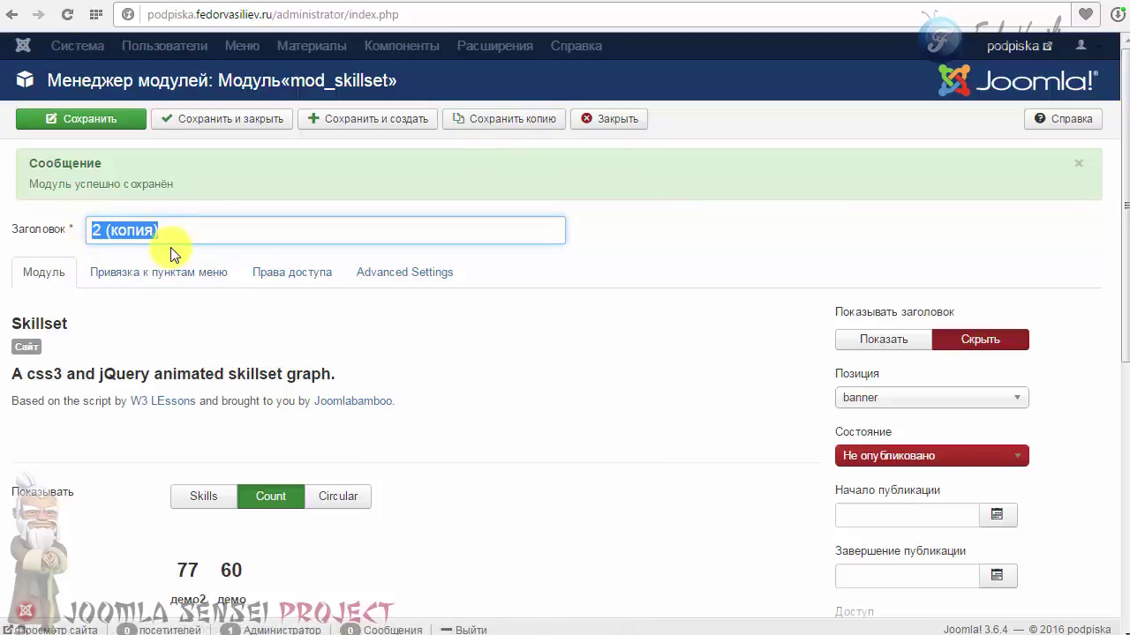
text(3)
click(683, 239)
Set the state of module 3 to Опубликовано and check its menu assignment
scroll(685, 239, down, 1)
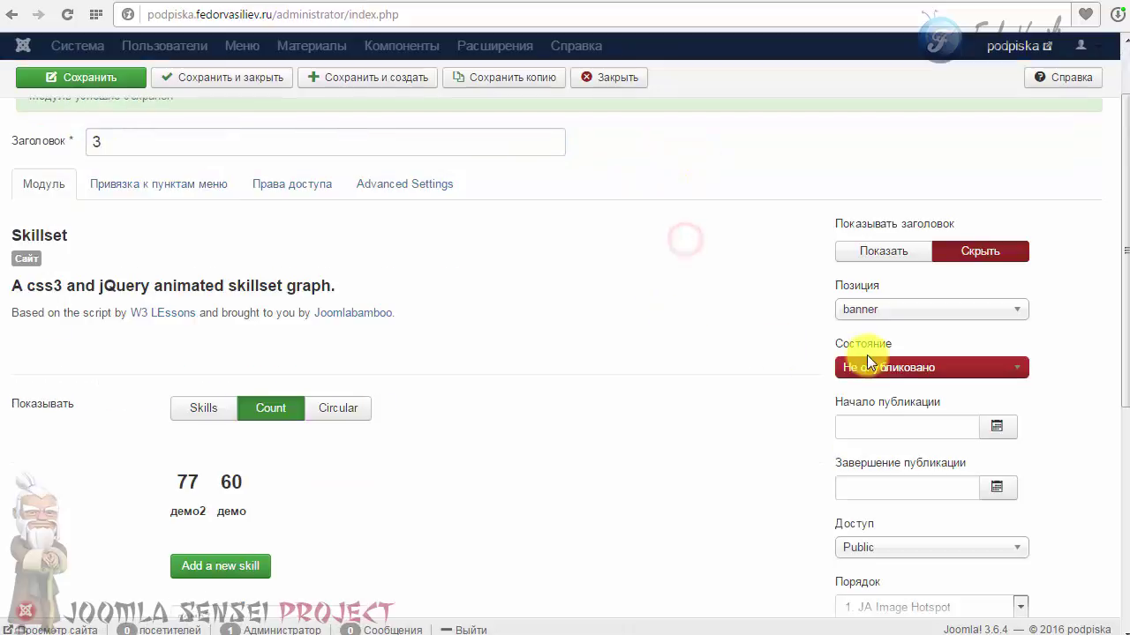
click(868, 362)
click(865, 483)
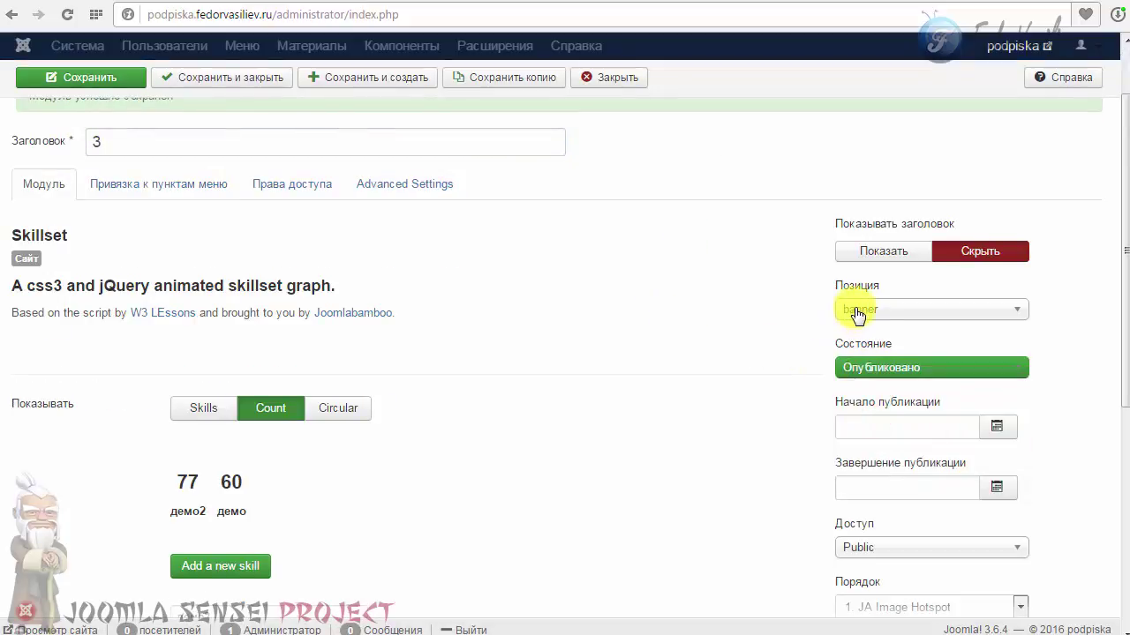
click(181, 187)
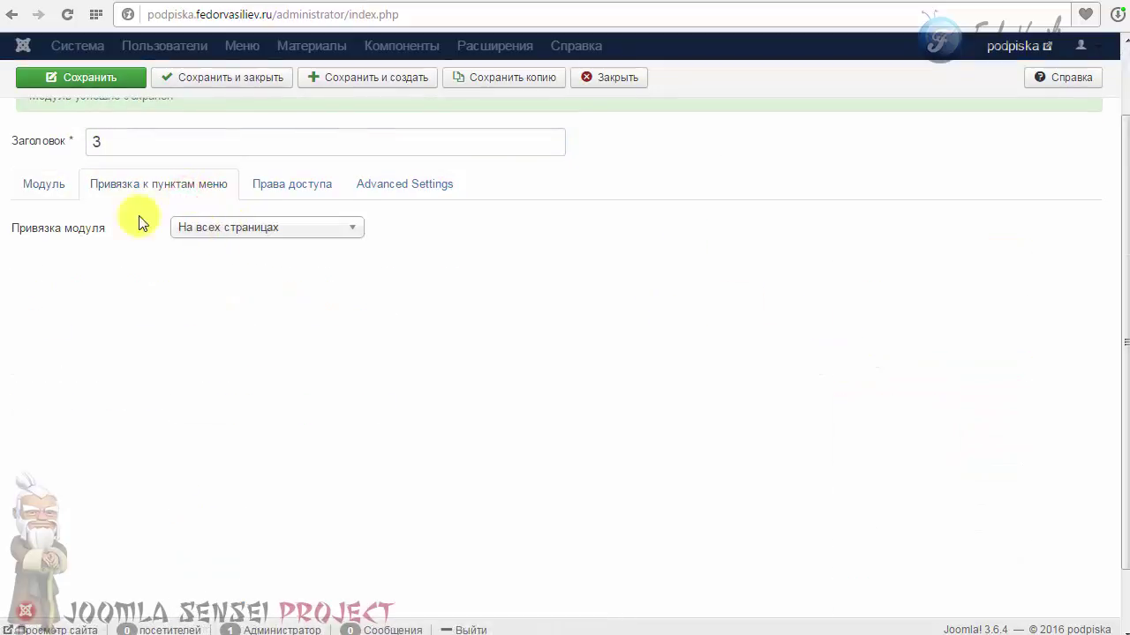
click(43, 186)
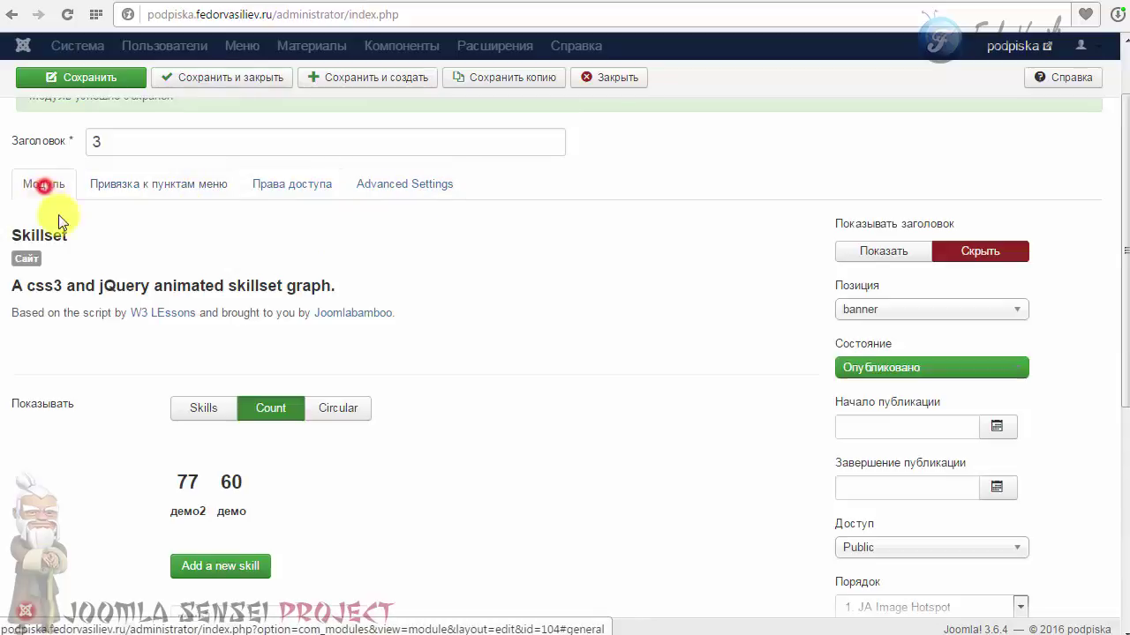
Set the display type of module 3 to Circular
scroll(592, 253, down, 3)
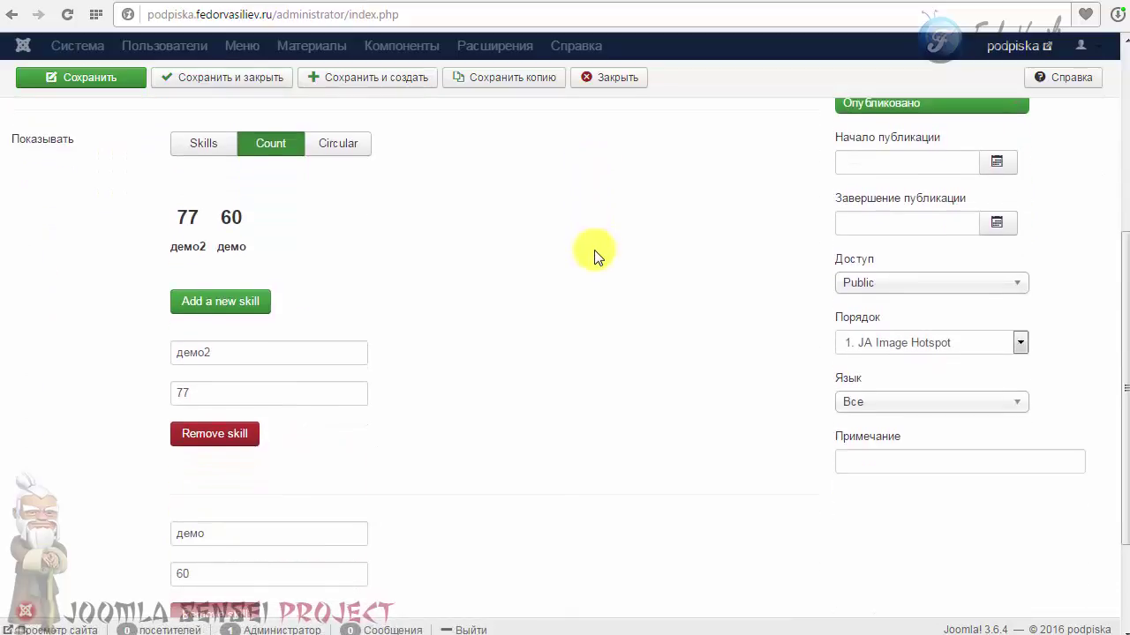
scroll(594, 250, up, 3)
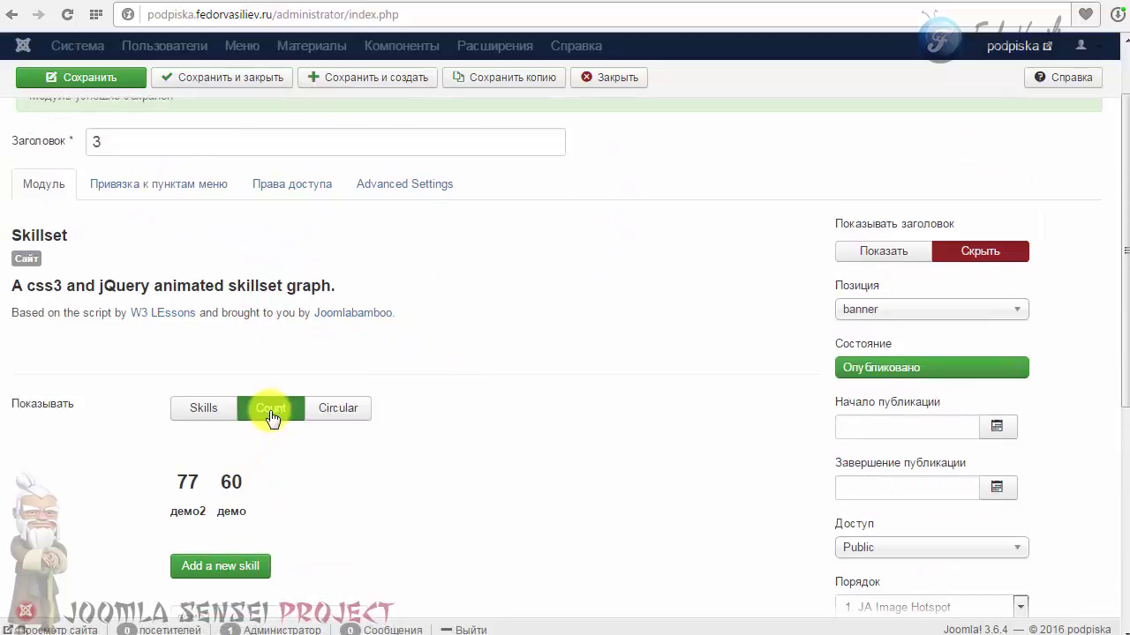
click(355, 414)
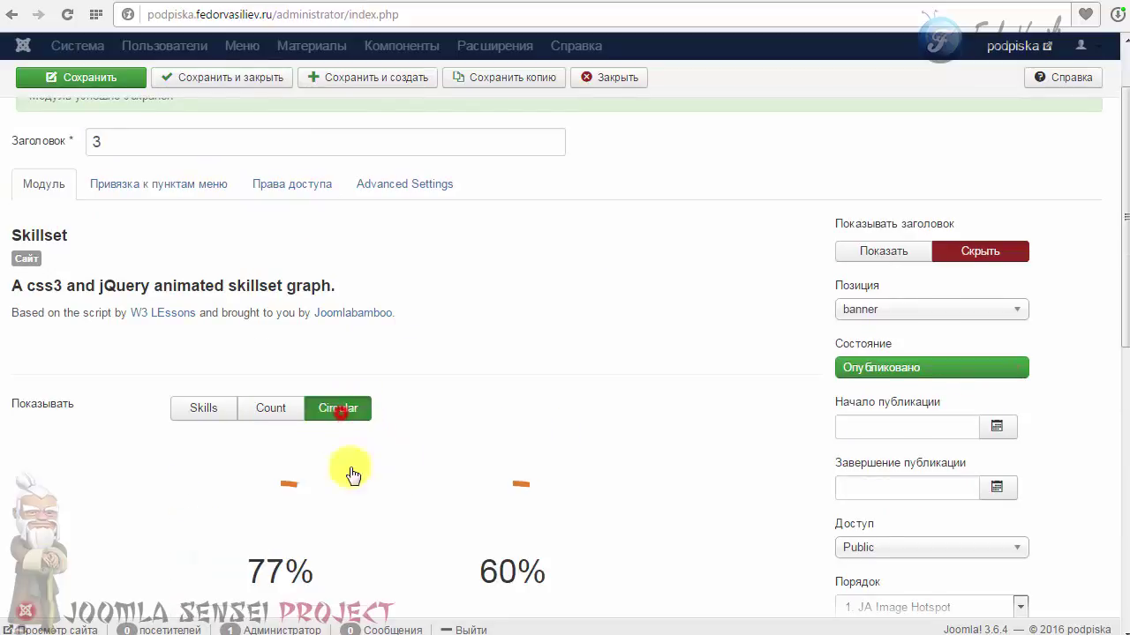
Change the colour of the демо2 skill circle to blue #00b0f5
scroll(448, 441, down, 5)
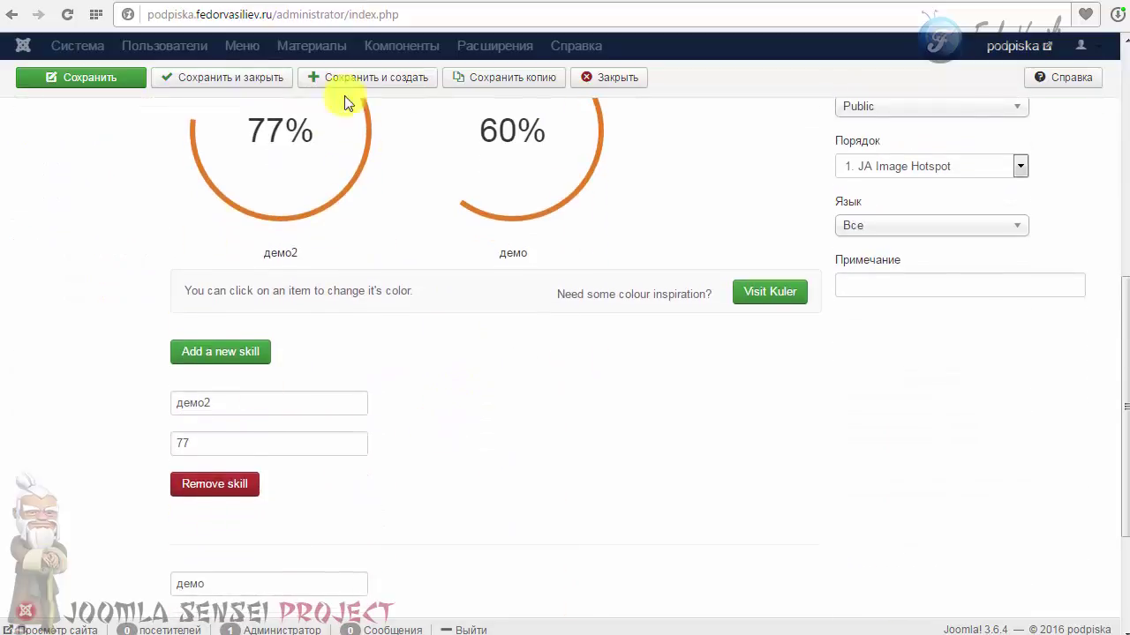
scroll(373, 409, up, 1)
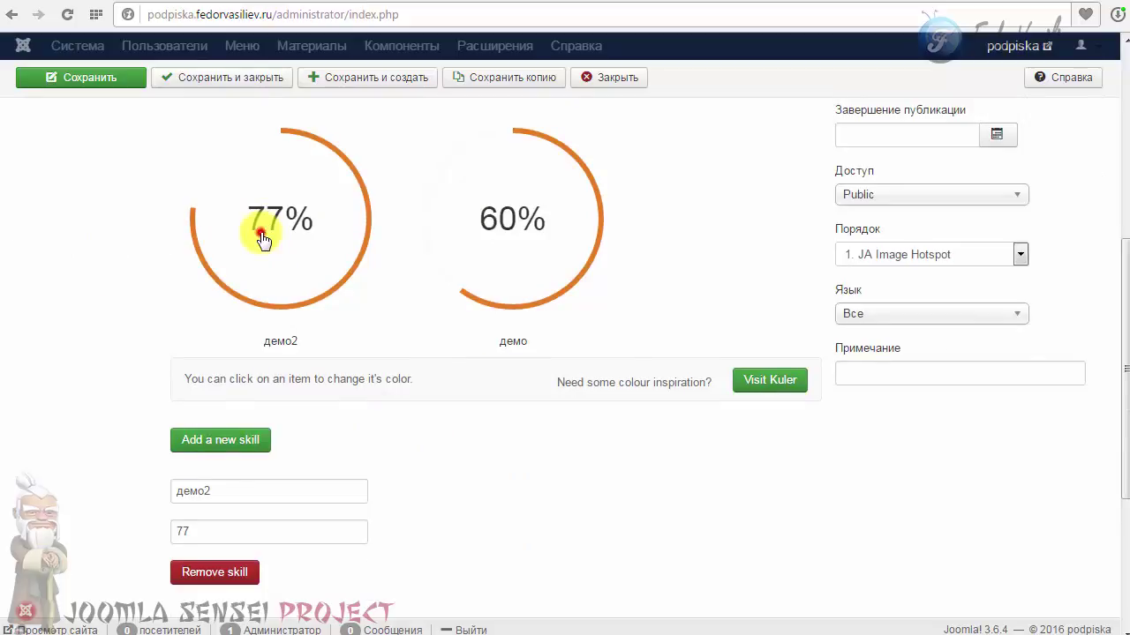
scroll(265, 414, up, 2)
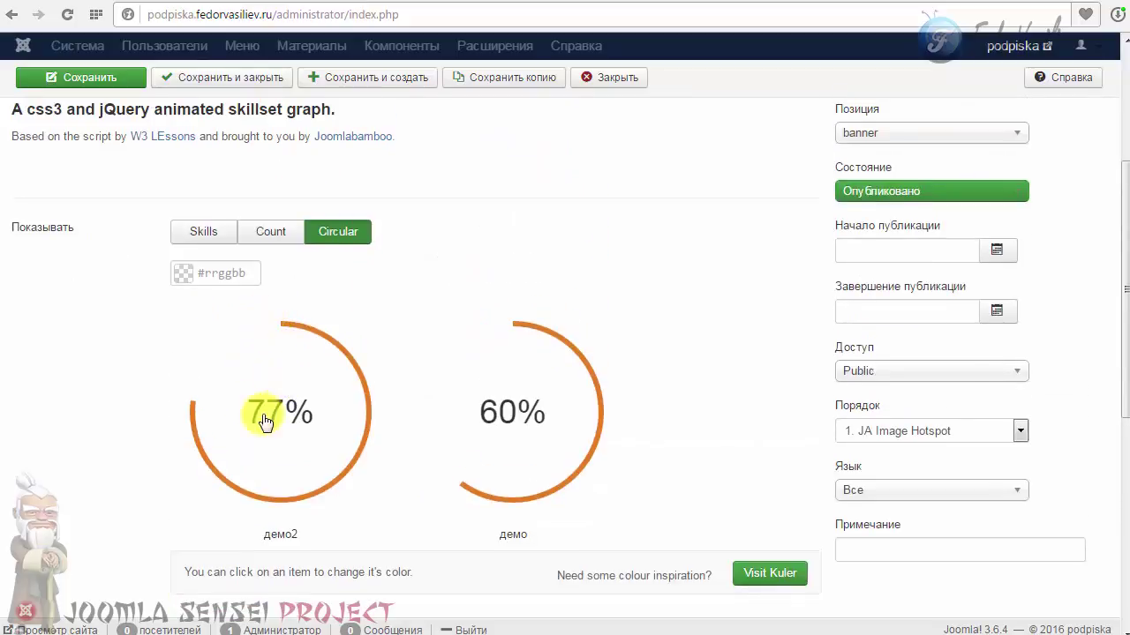
click(205, 274)
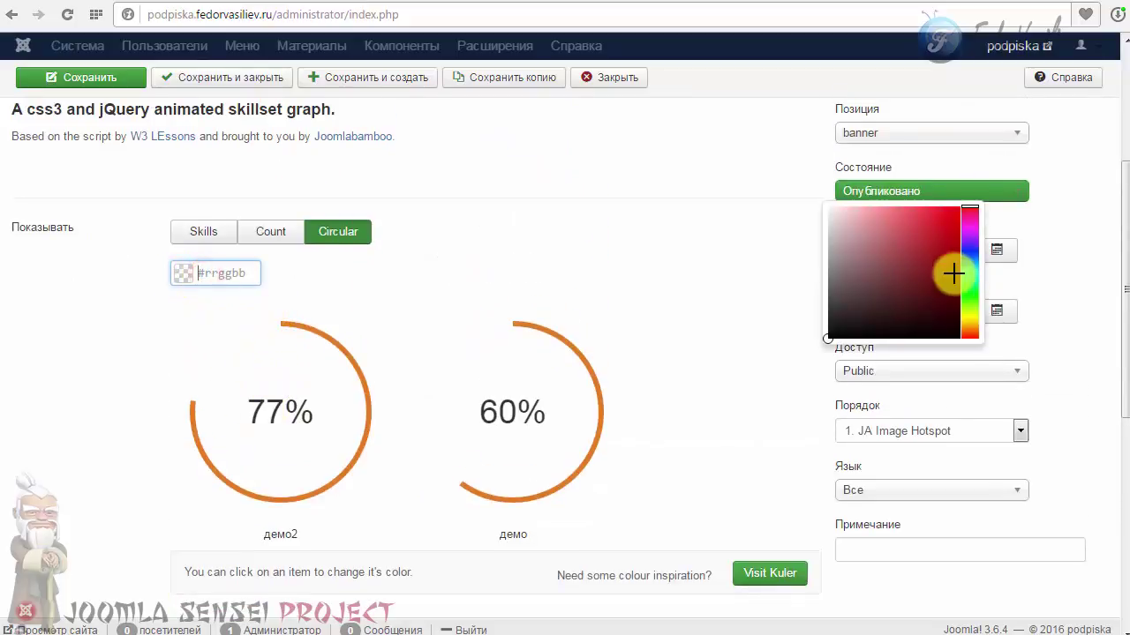
drag(960, 276, 961, 214)
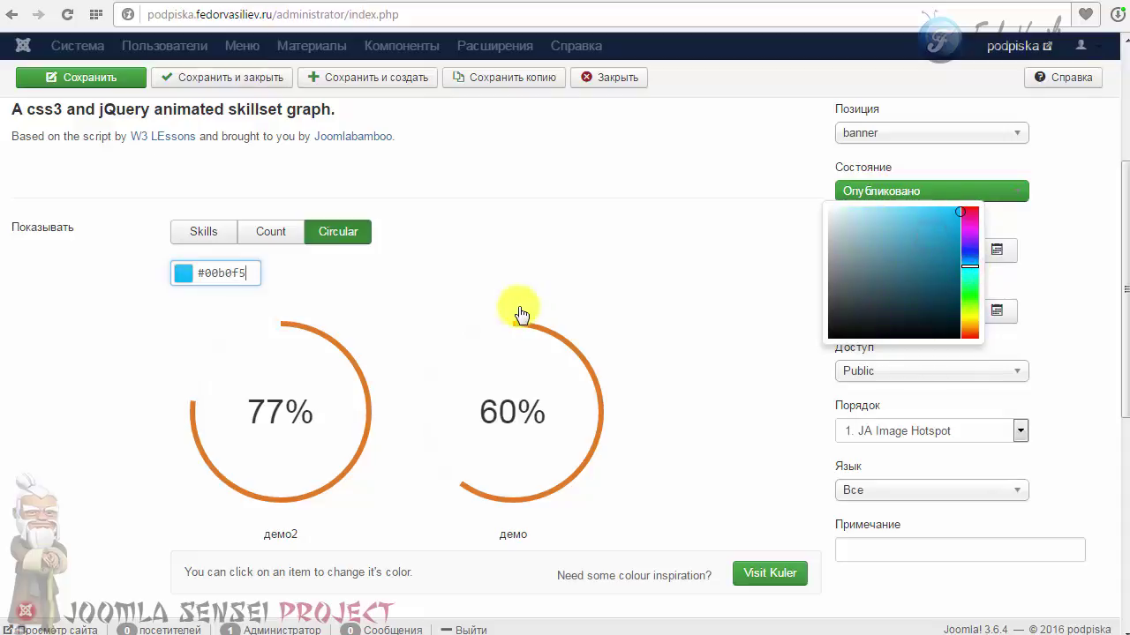
click(479, 283)
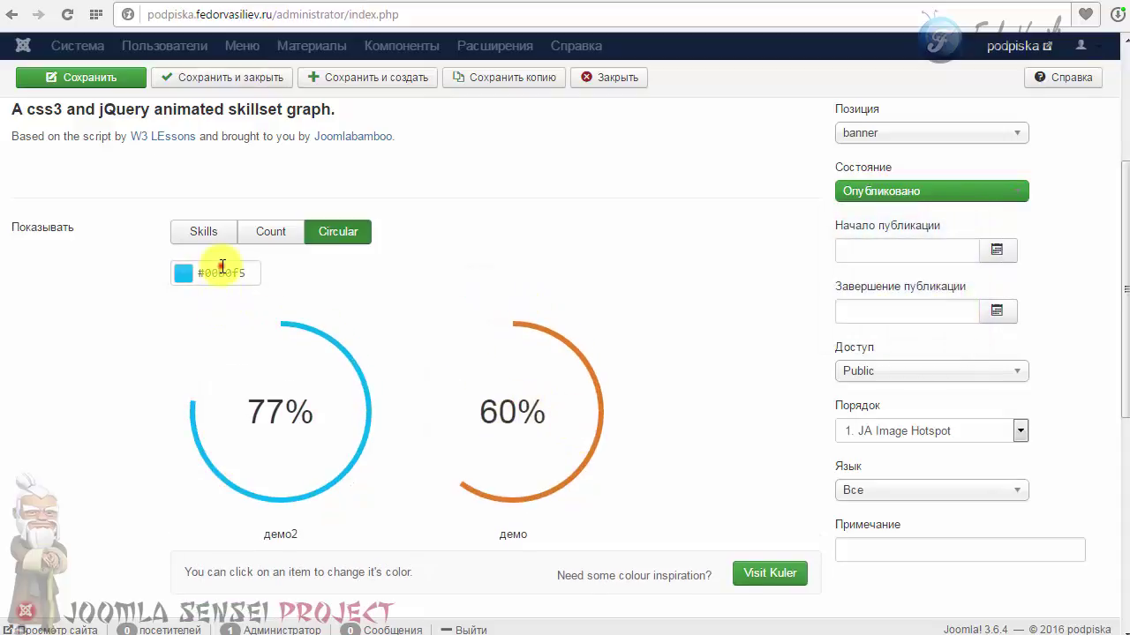
Change the colour of the демо skill circle to yellow #fafa00
click(220, 266)
click(970, 321)
click(959, 243)
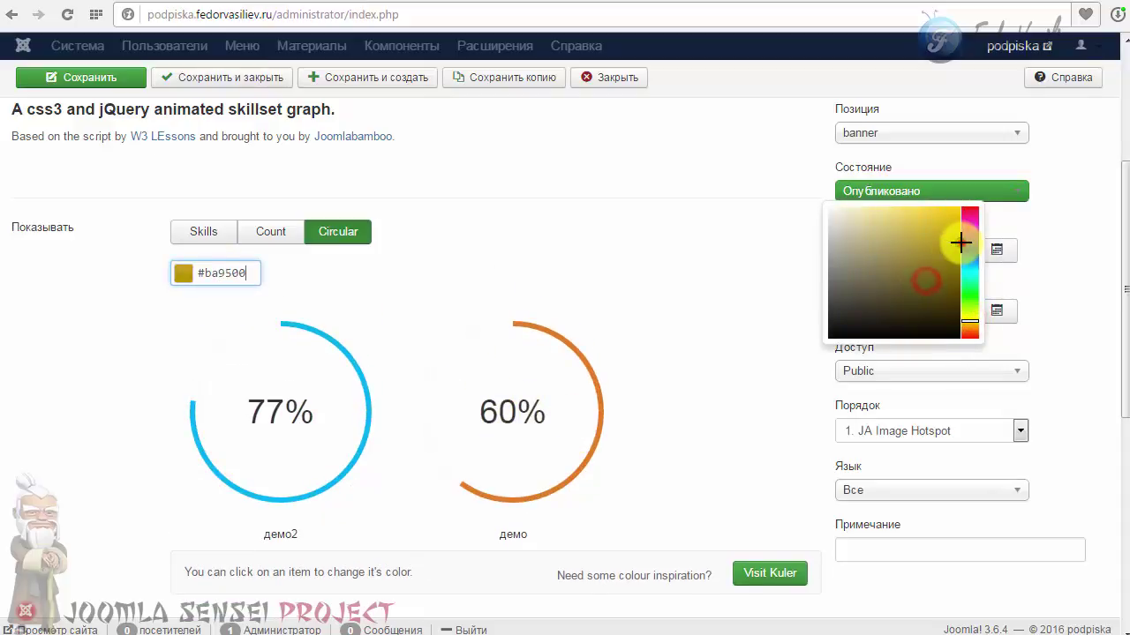
click(938, 239)
click(956, 205)
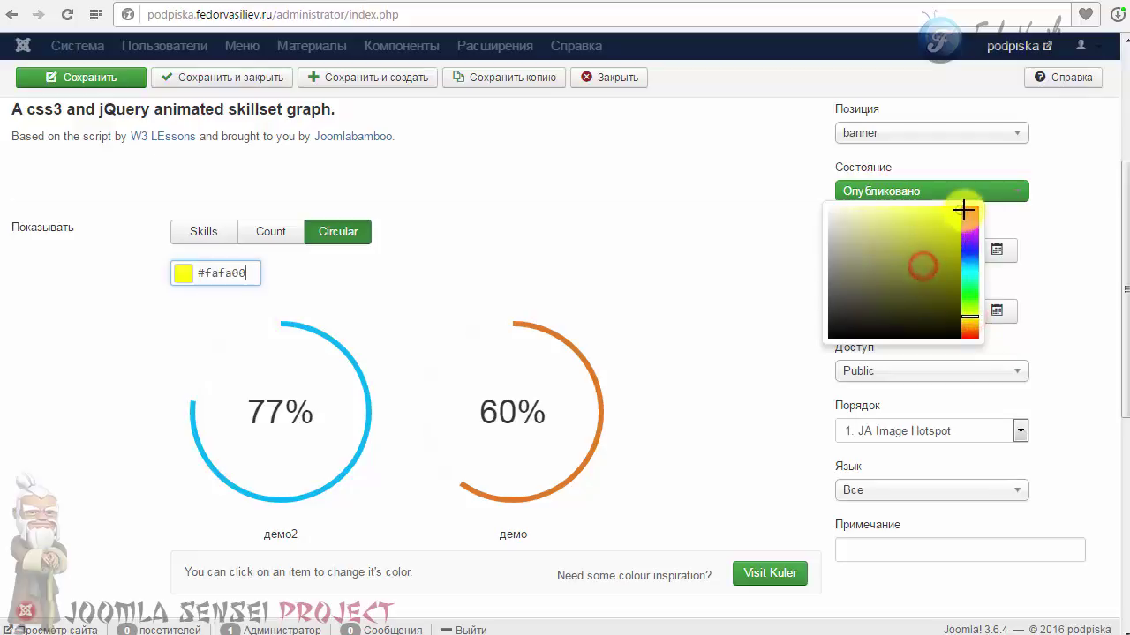
click(668, 281)
Review the skill entries and circle preview, and open the module's Advanced Settings
scroll(668, 284, down, 4)
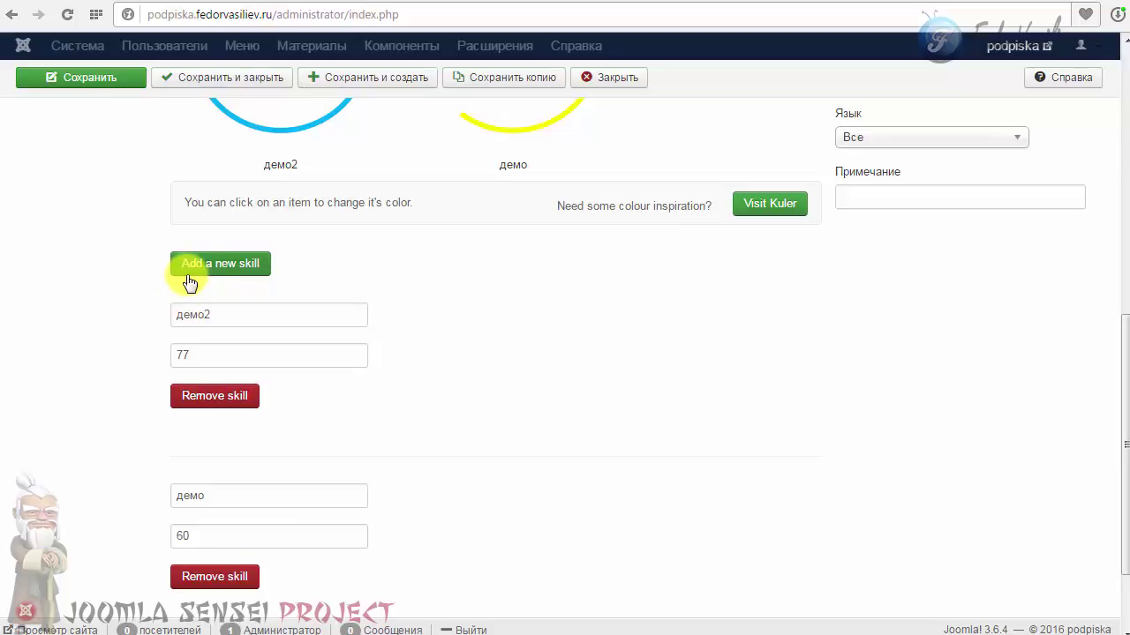
scroll(303, 305, down, 2)
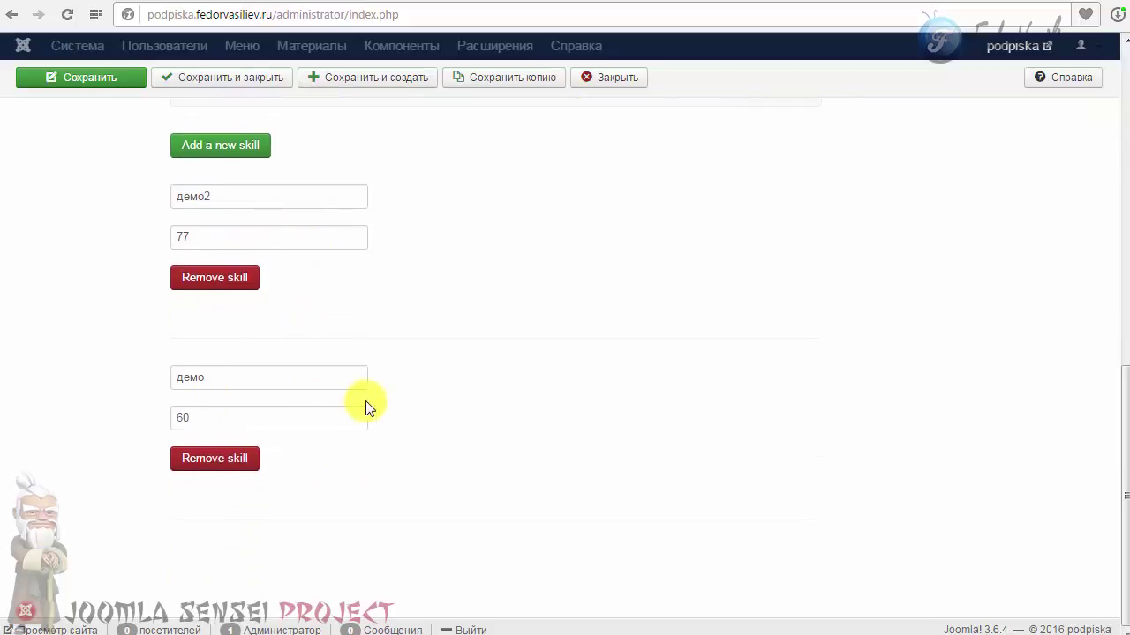
scroll(369, 407, up, 4)
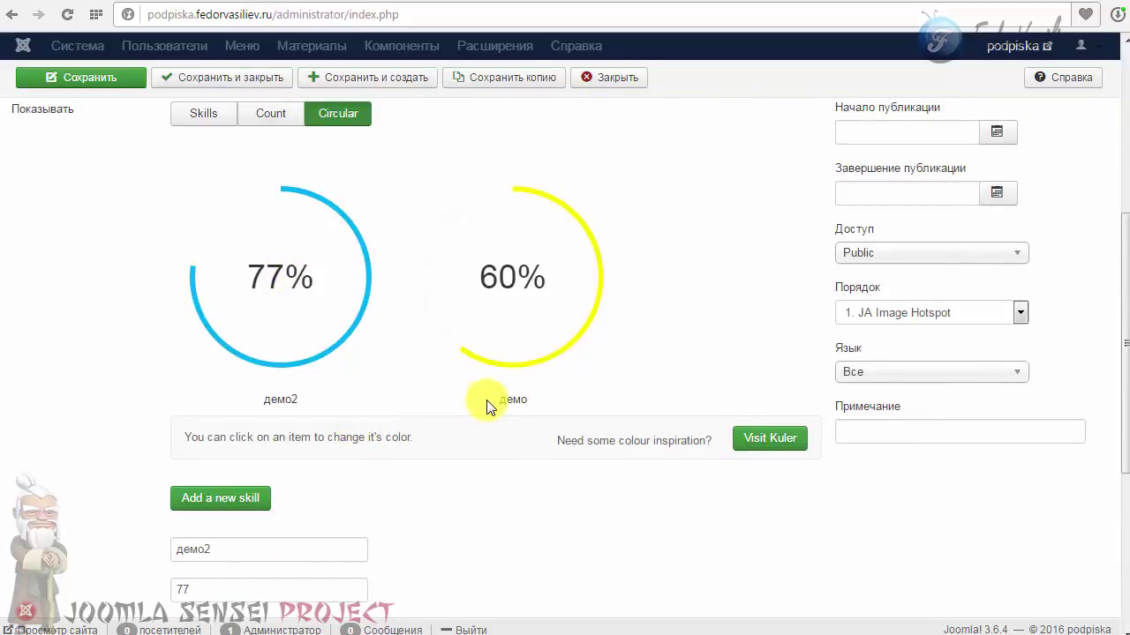
scroll(490, 408, up, 2)
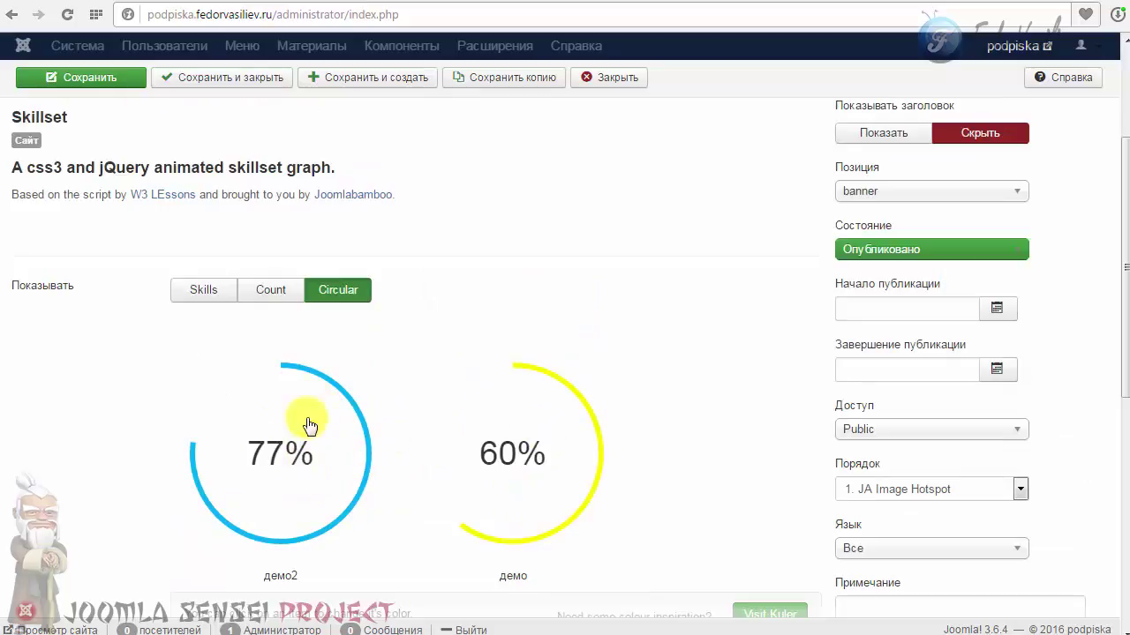
scroll(309, 426, up, 3)
click(406, 272)
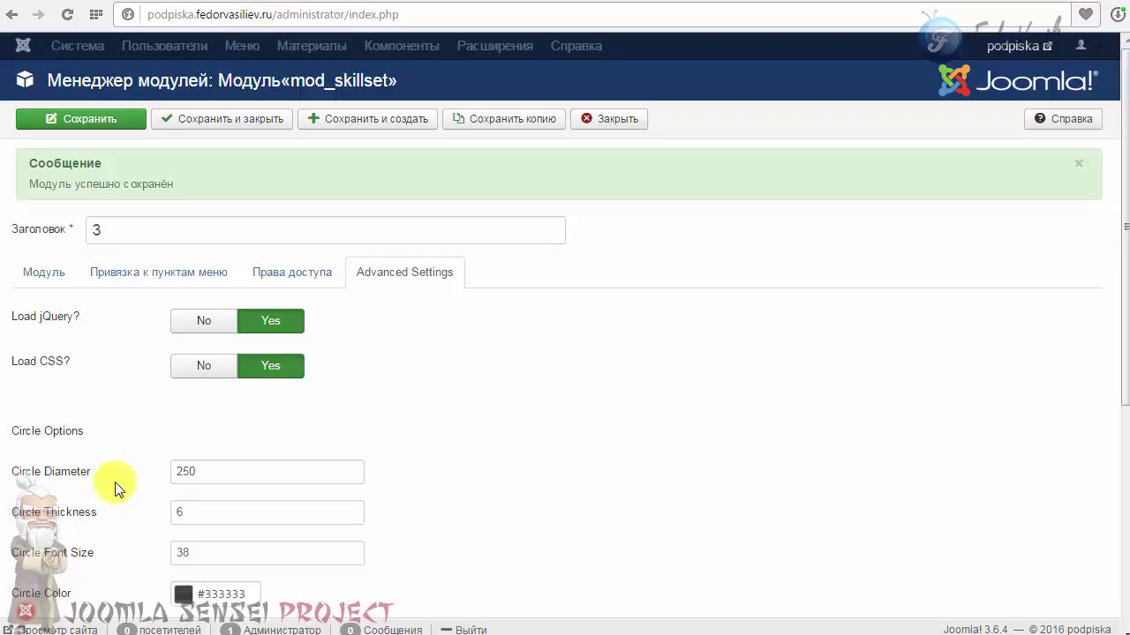
Try the No option for Load jQuery and restore it to Yes
mouse_move(39, 329)
click(210, 322)
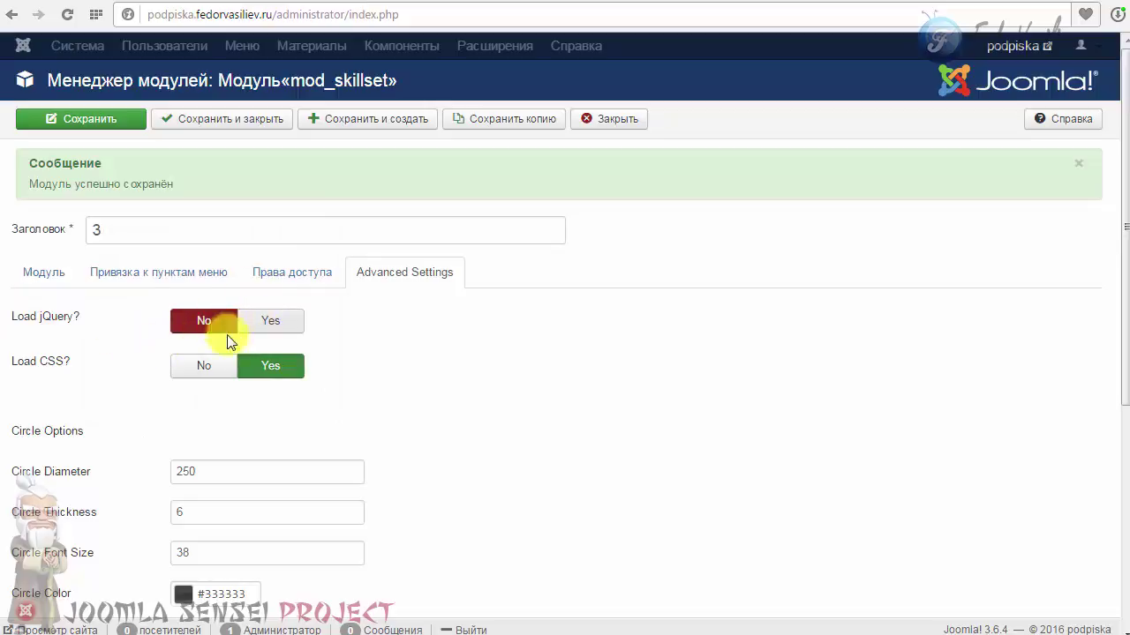
click(270, 322)
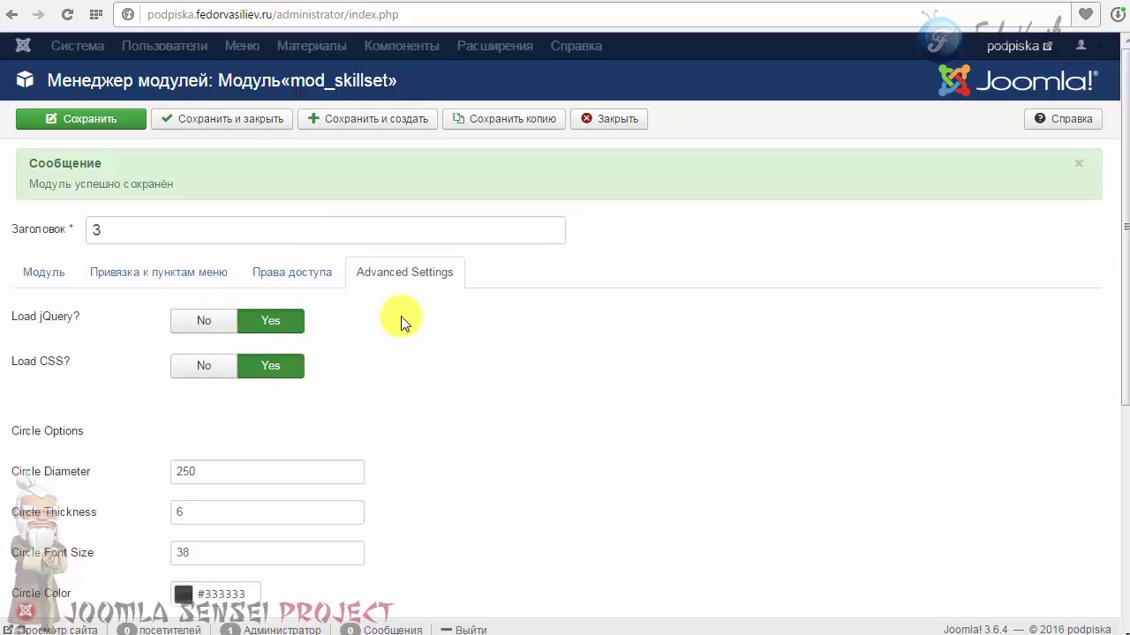
Examine the circle diameter, thickness and font size options and compare them with the circles on the site's front page
scroll(400, 323, down, 2)
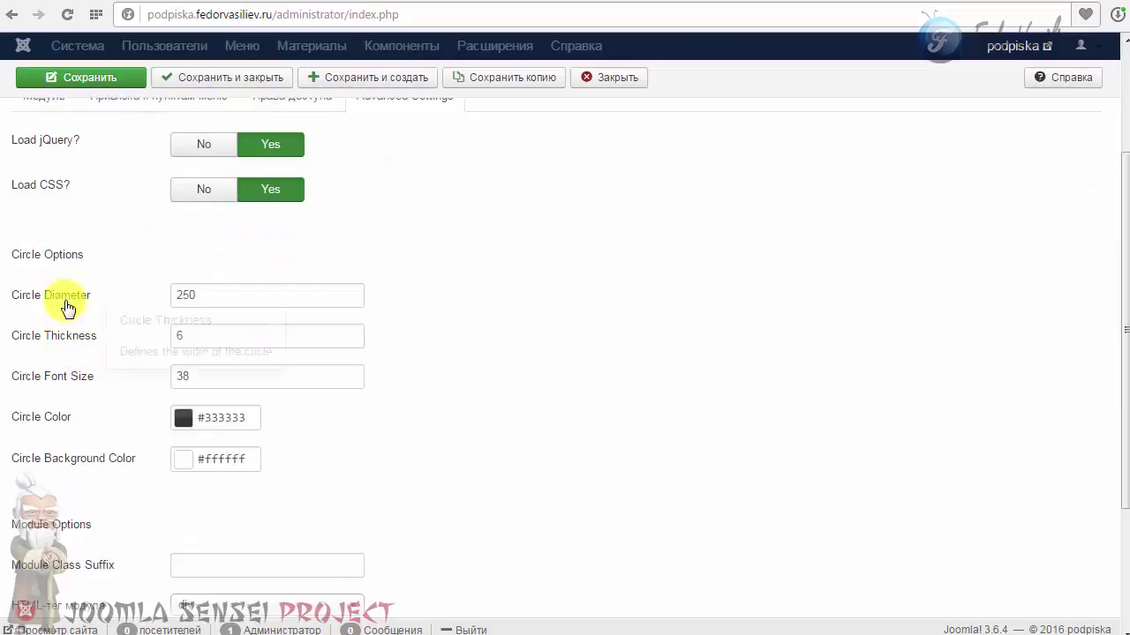
drag(97, 297, 53, 298)
drag(99, 339, 55, 341)
drag(98, 377, 57, 381)
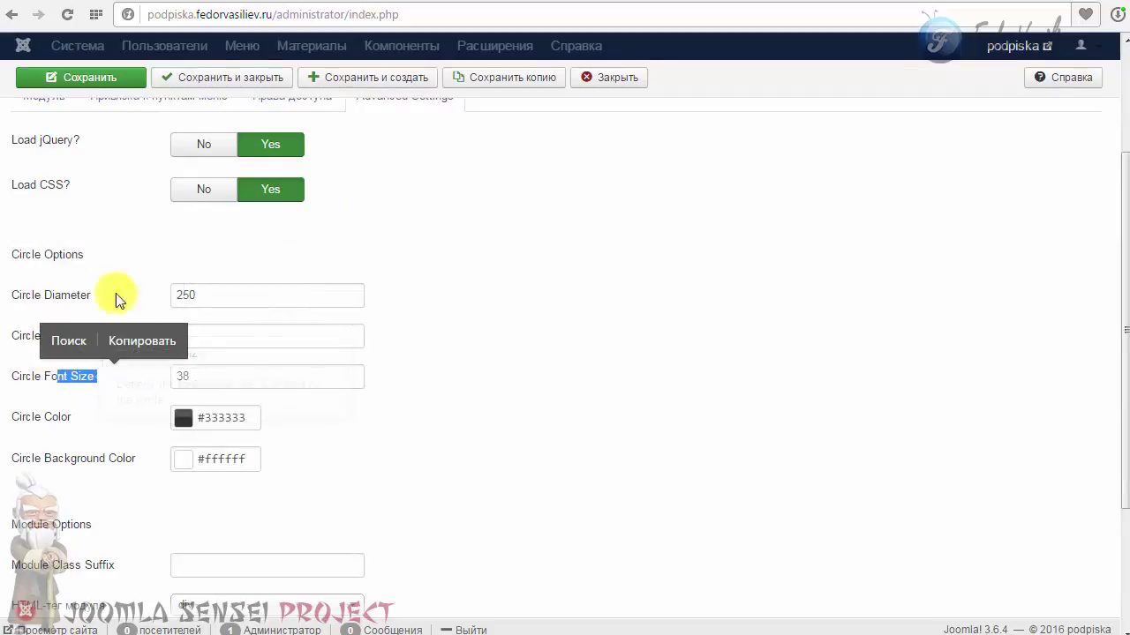
drag(220, 294, 197, 294)
click(503, 1)
click(460, 2)
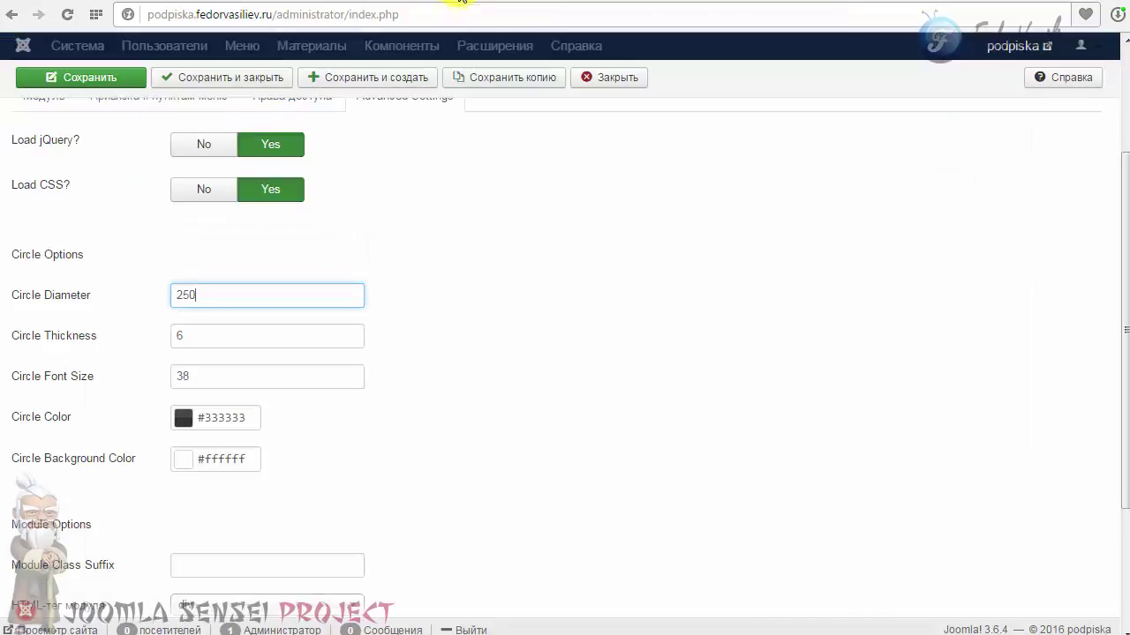
Set the Circle Thickness to 15 and save the module
click(185, 337)
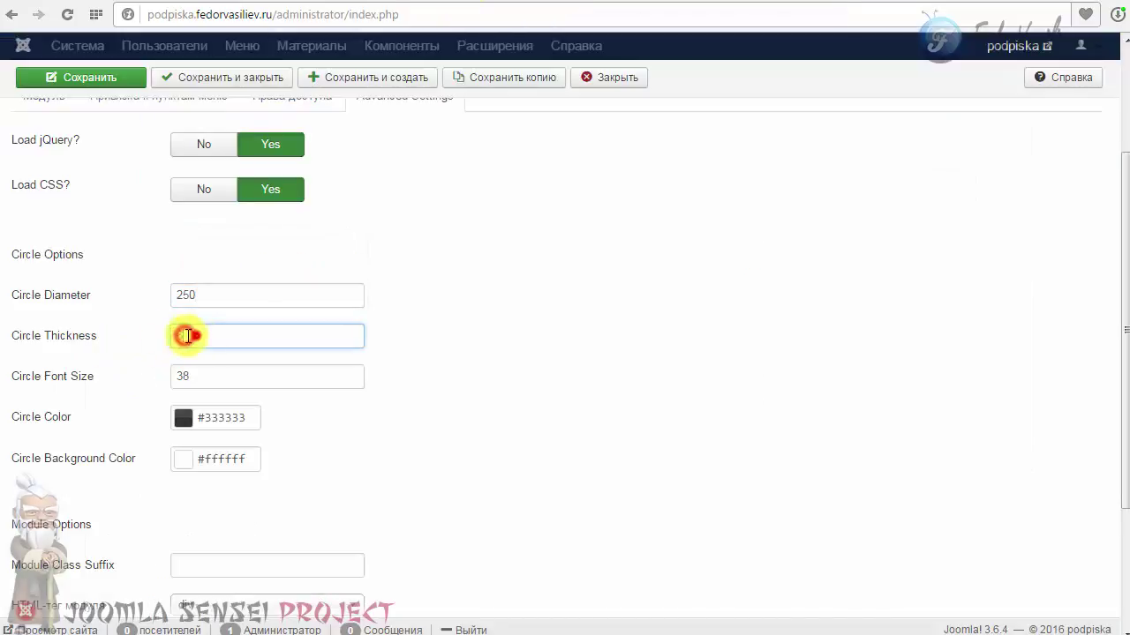
drag(187, 335, 165, 336)
text(10)
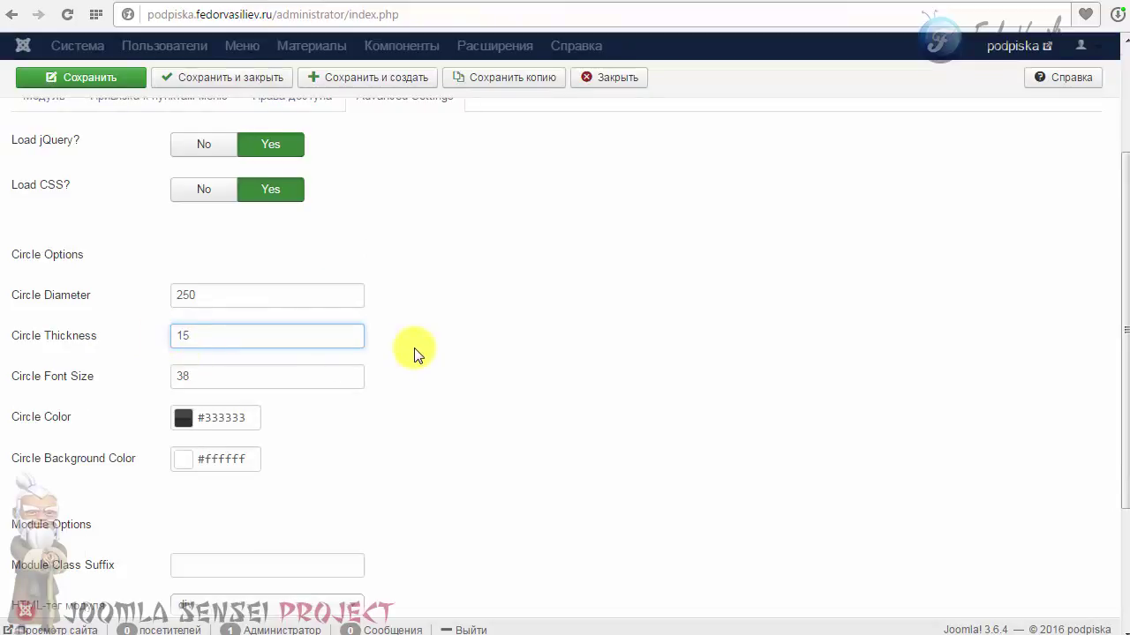
key(Return)
Check the skill circles in the module preview and on the reloaded front page of the site
click(46, 277)
scroll(185, 300, down, 4)
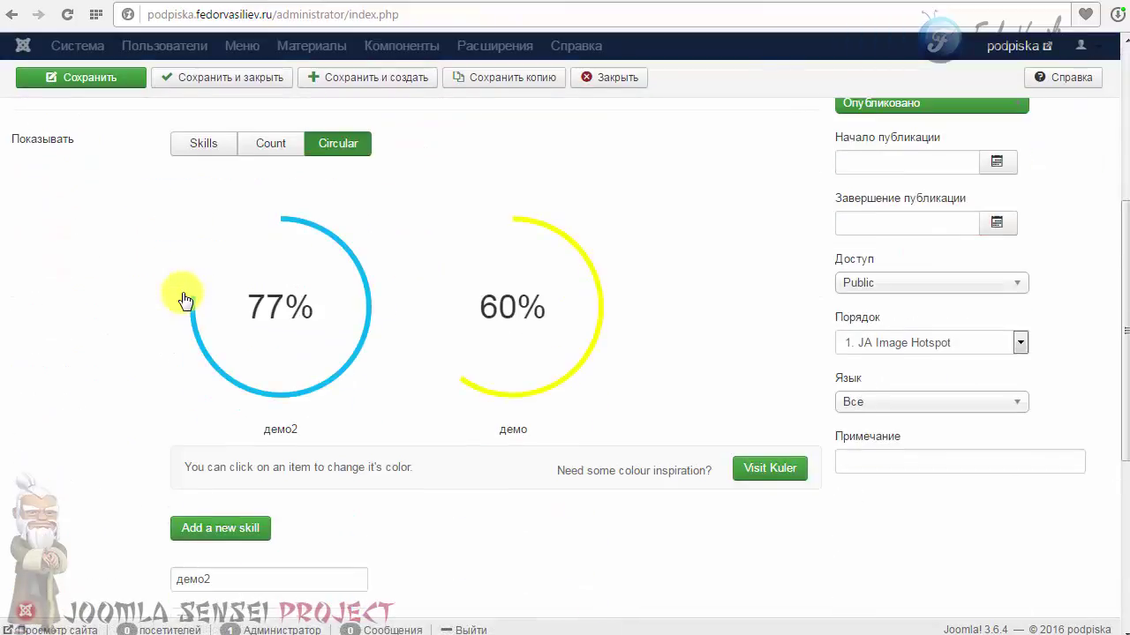
scroll(185, 300, up, 4)
key(ctrl+Tab)
click(67, 15)
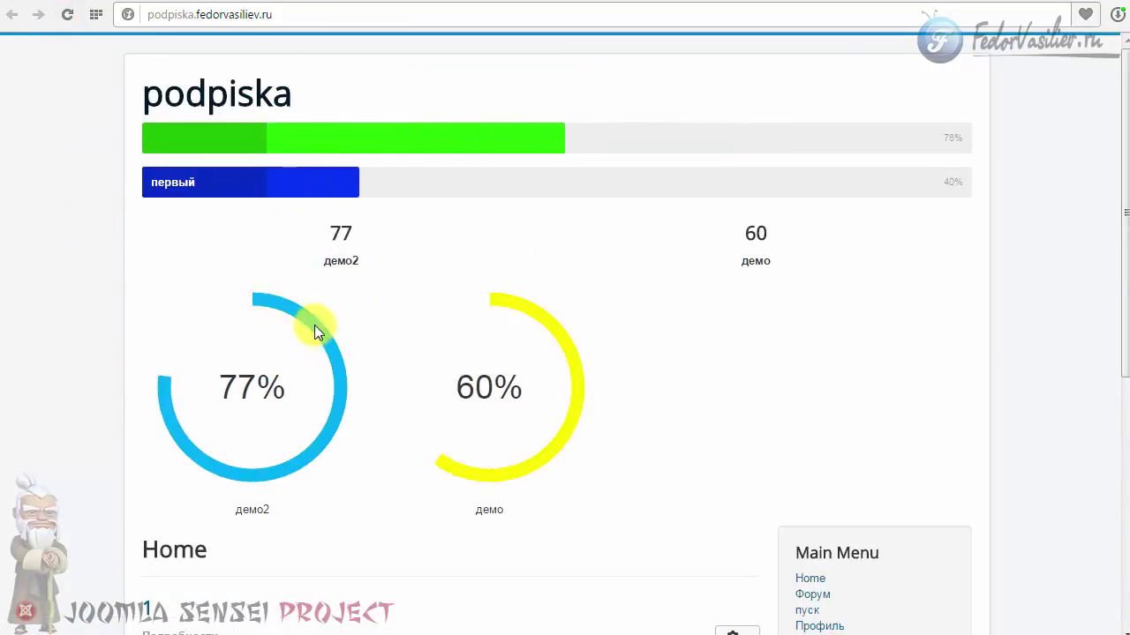
click(476, 1)
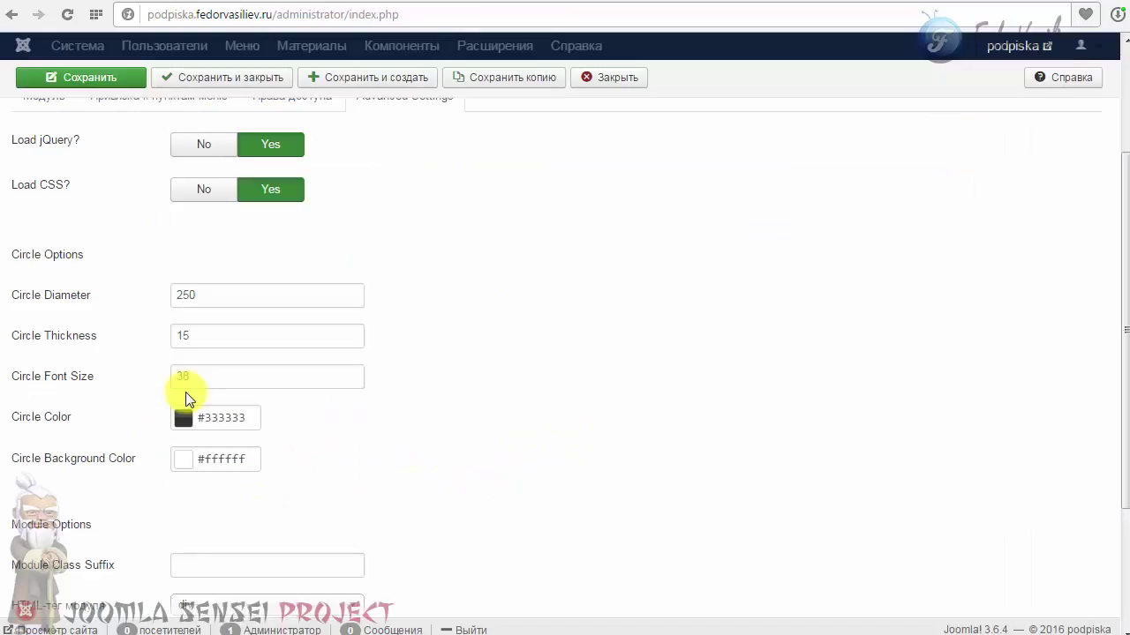
Set the Circle Font Size to 60 and the Circle Color to green #008f24
drag(190, 378, 149, 377)
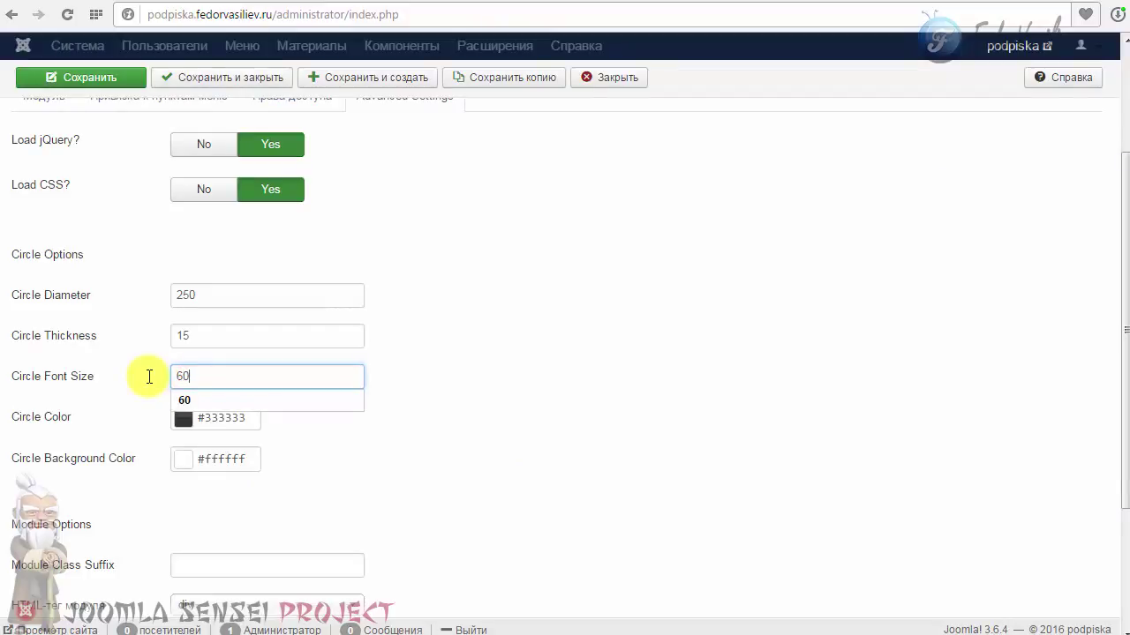
click(486, 421)
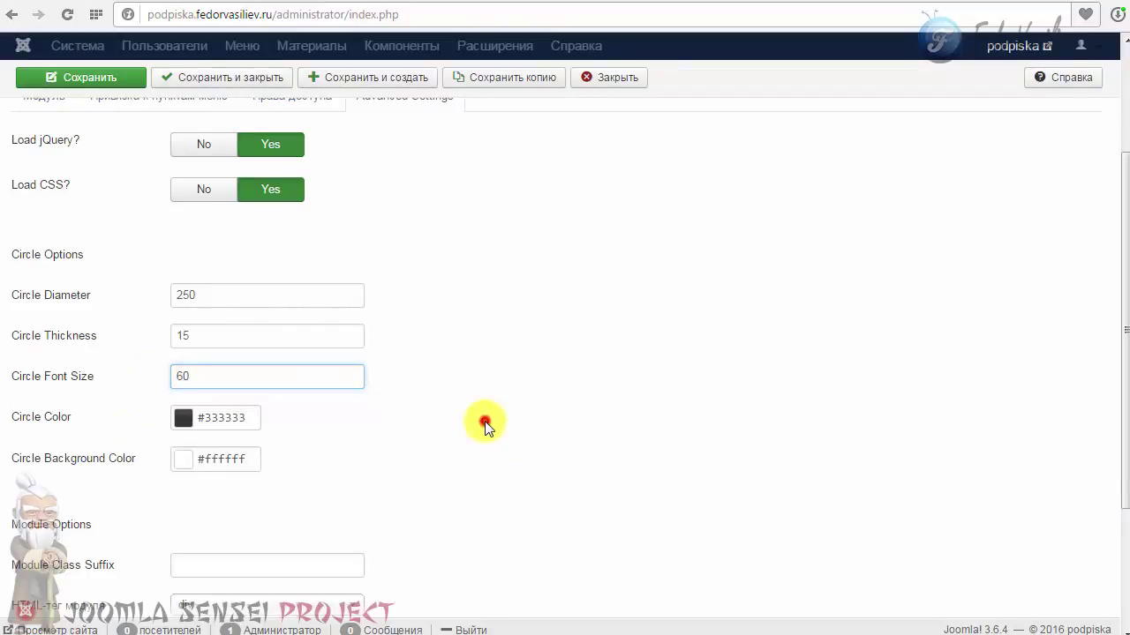
click(182, 417)
click(408, 433)
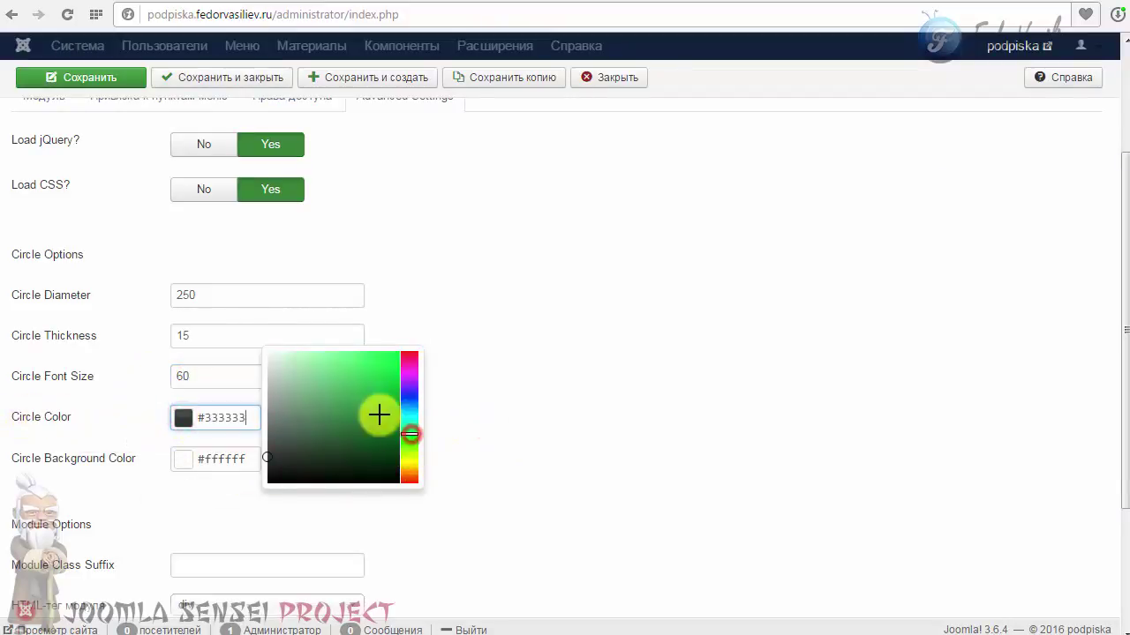
mouse_move(365, 392)
mouse_down()
mouse_move(400, 365)
mouse_move(413, 411)
mouse_up()
click(555, 410)
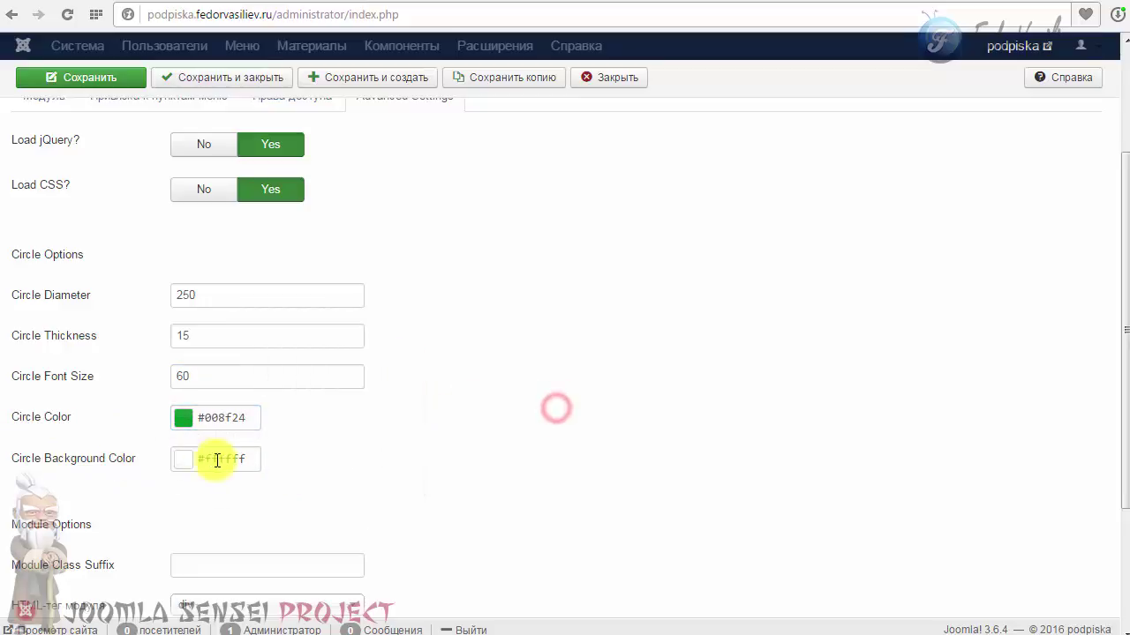
Set the Circle Background Color to light yellow and save the module
click(176, 466)
click(410, 503)
click(330, 396)
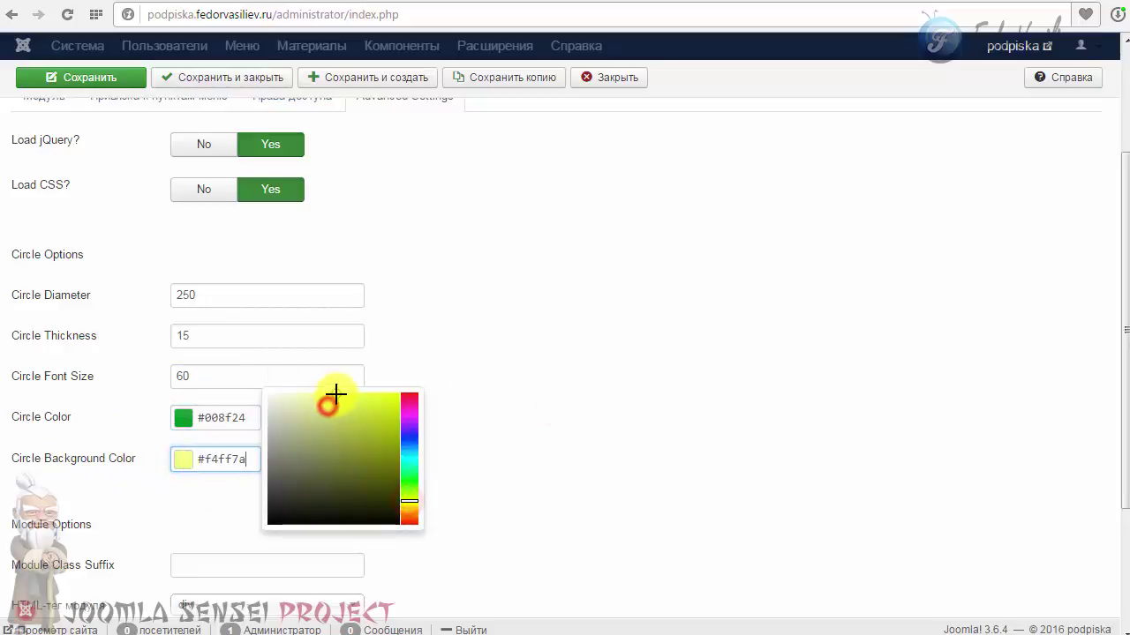
click(466, 346)
scroll(253, 459, down, 2)
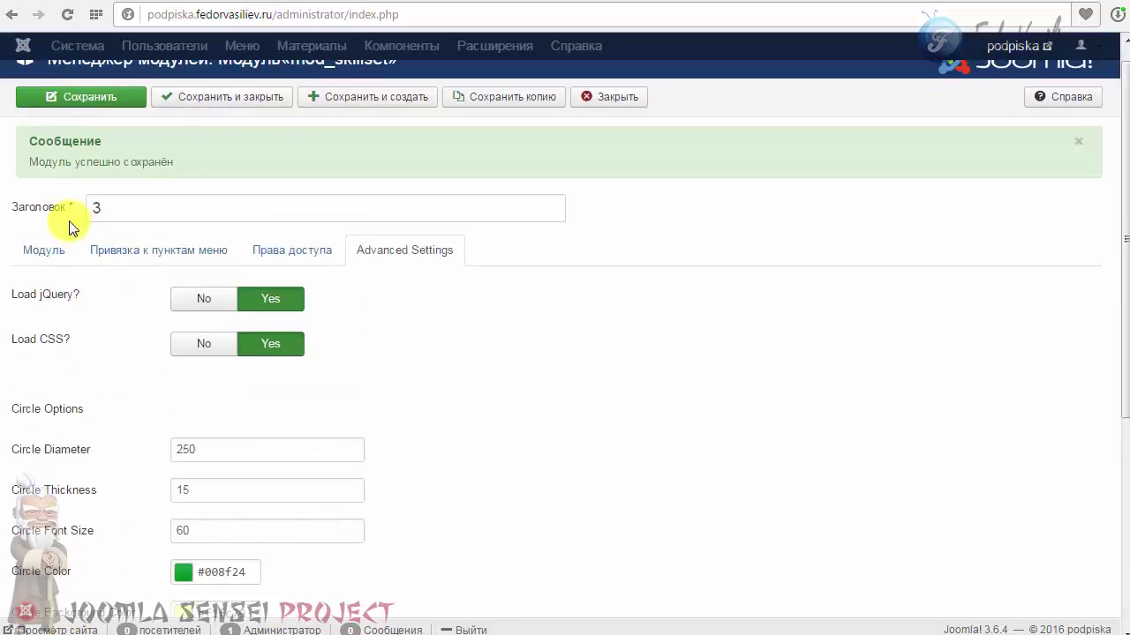
click(89, 96)
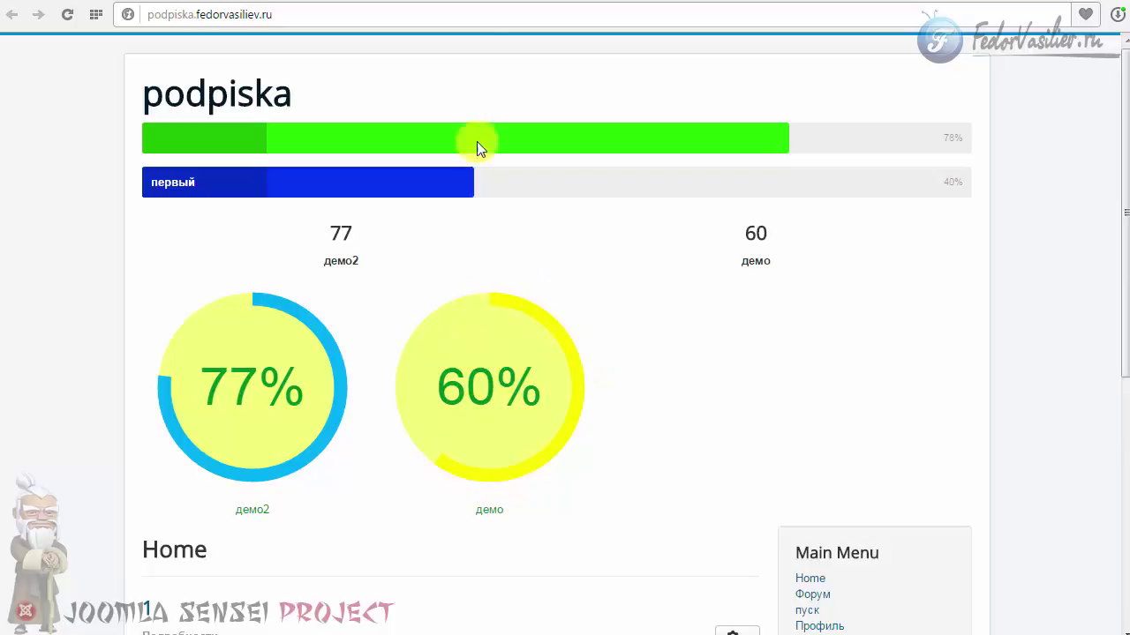
Change the colour of the демо skill circle to purple #6200a3, save the module and switch to the site's front page
click(465, 1)
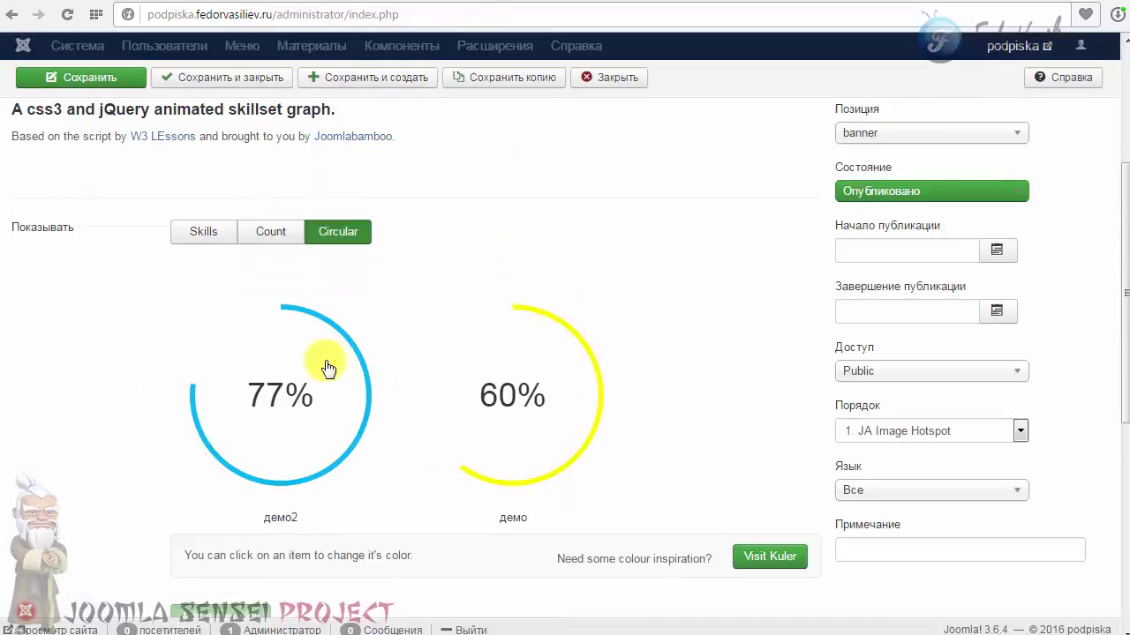
click(522, 381)
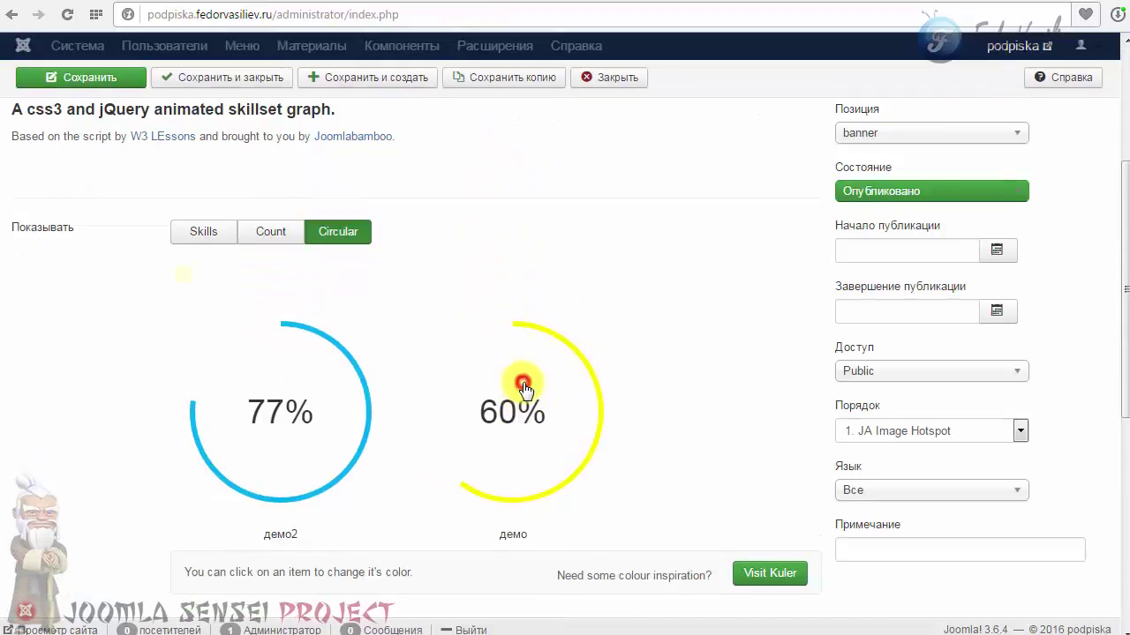
click(208, 276)
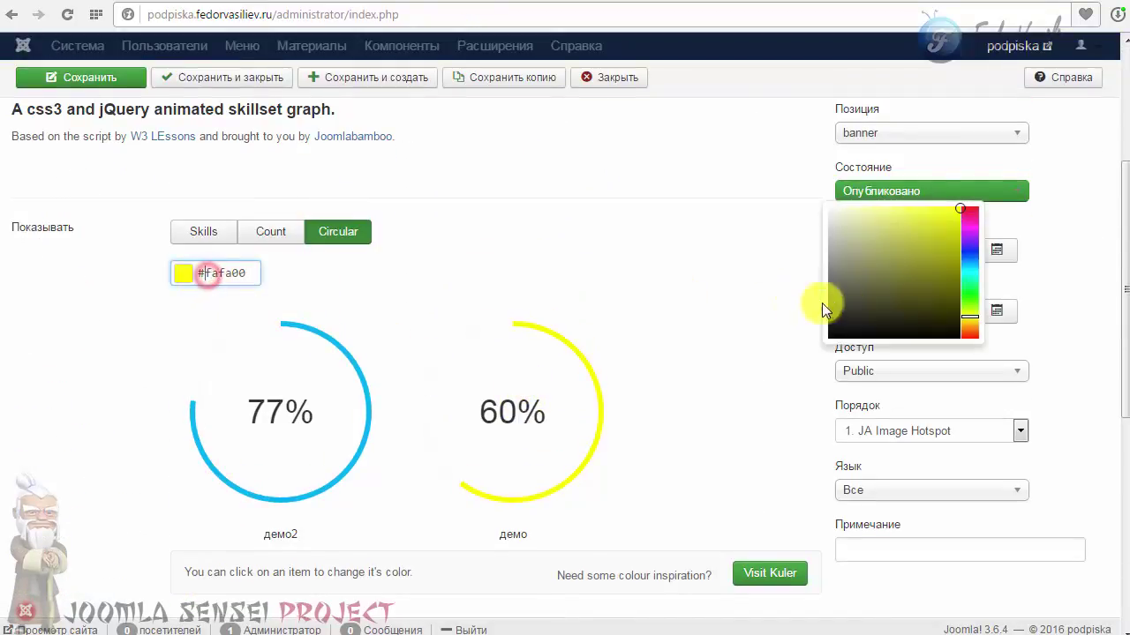
click(970, 298)
mouse_move(964, 288)
mouse_down()
mouse_move(968, 232)
mouse_move(890, 252)
mouse_up()
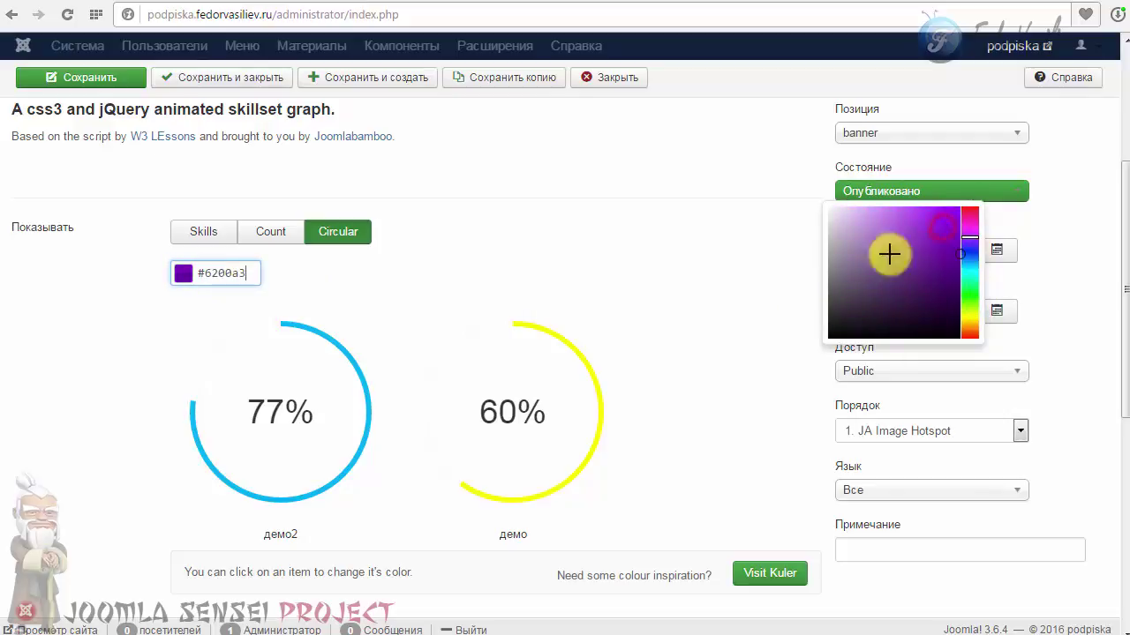
click(676, 305)
click(97, 81)
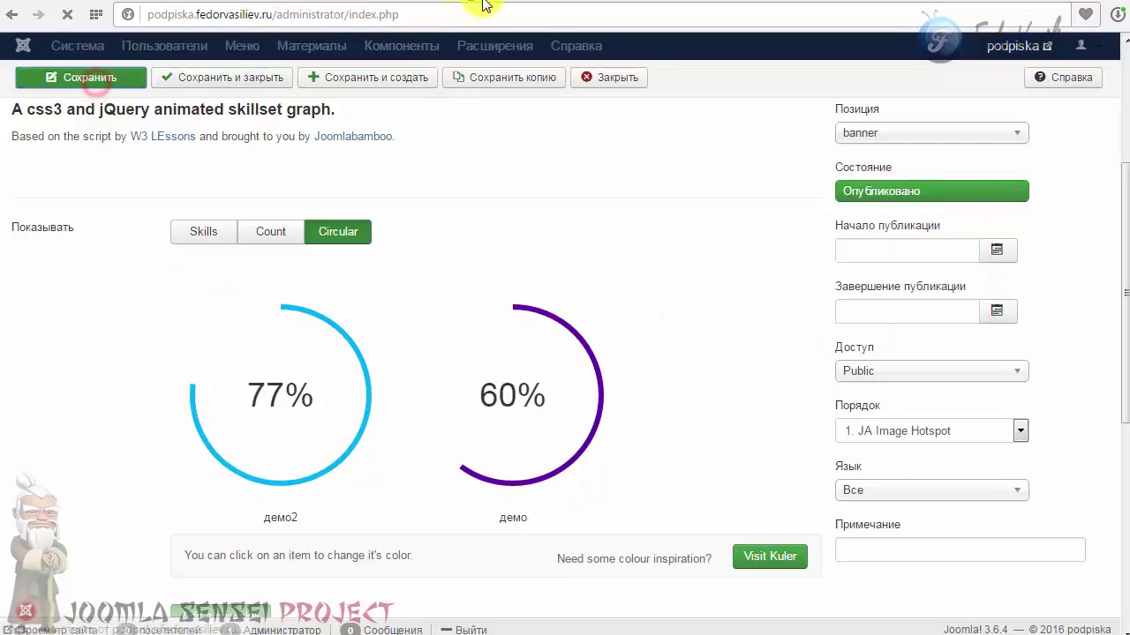
click(468, 7)
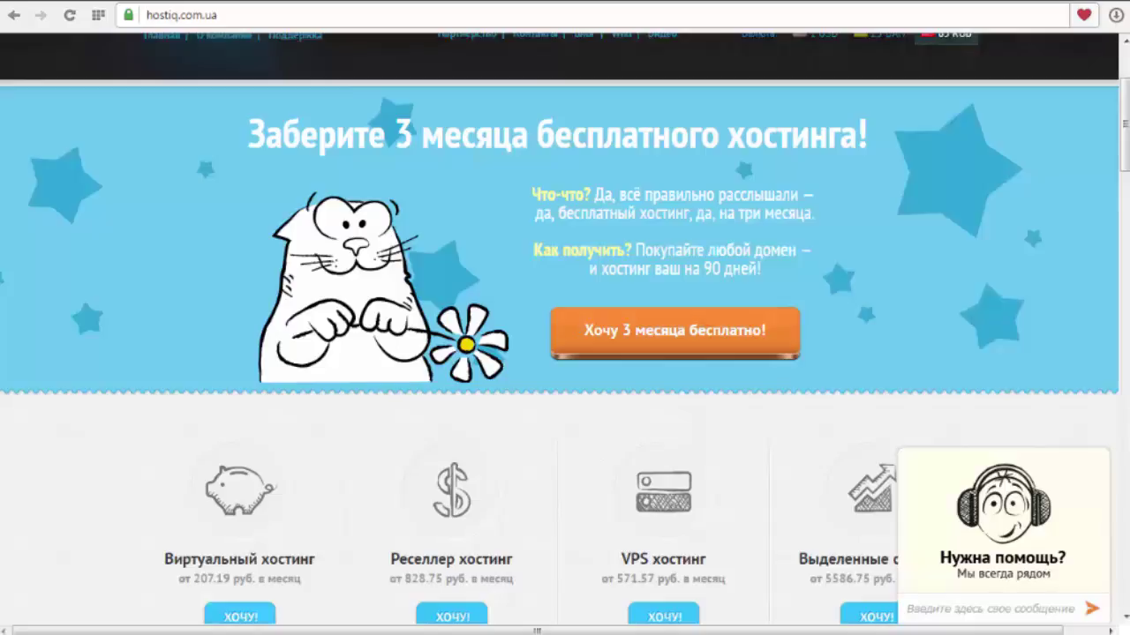
Open and close the support chat on the HOSTiQ site and look over its hosting offers
click(995, 563)
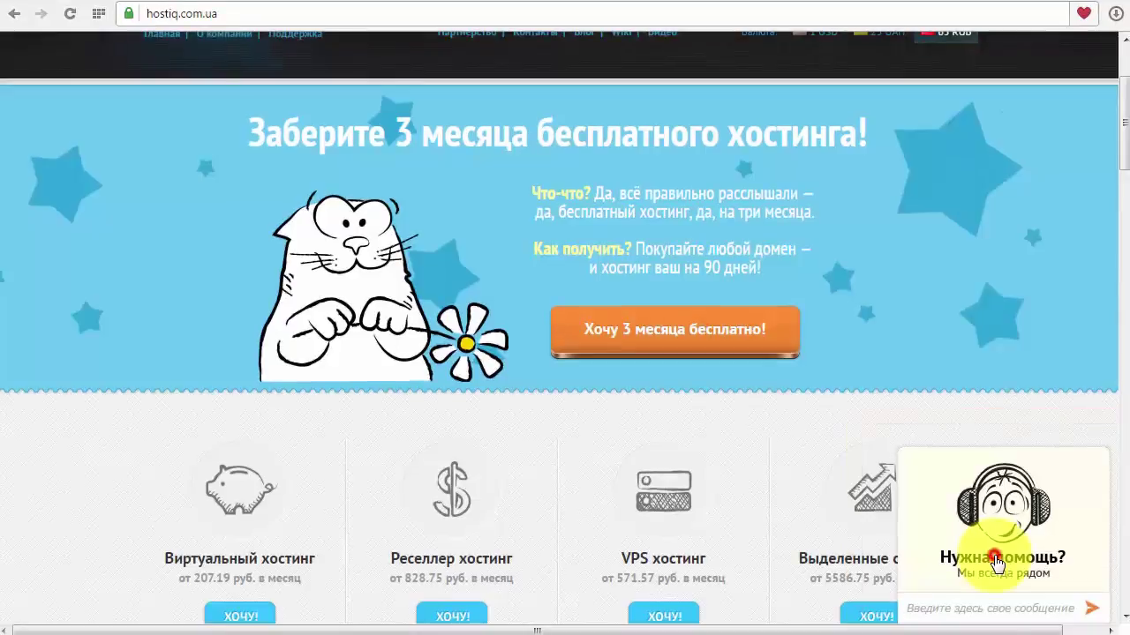
click(1095, 275)
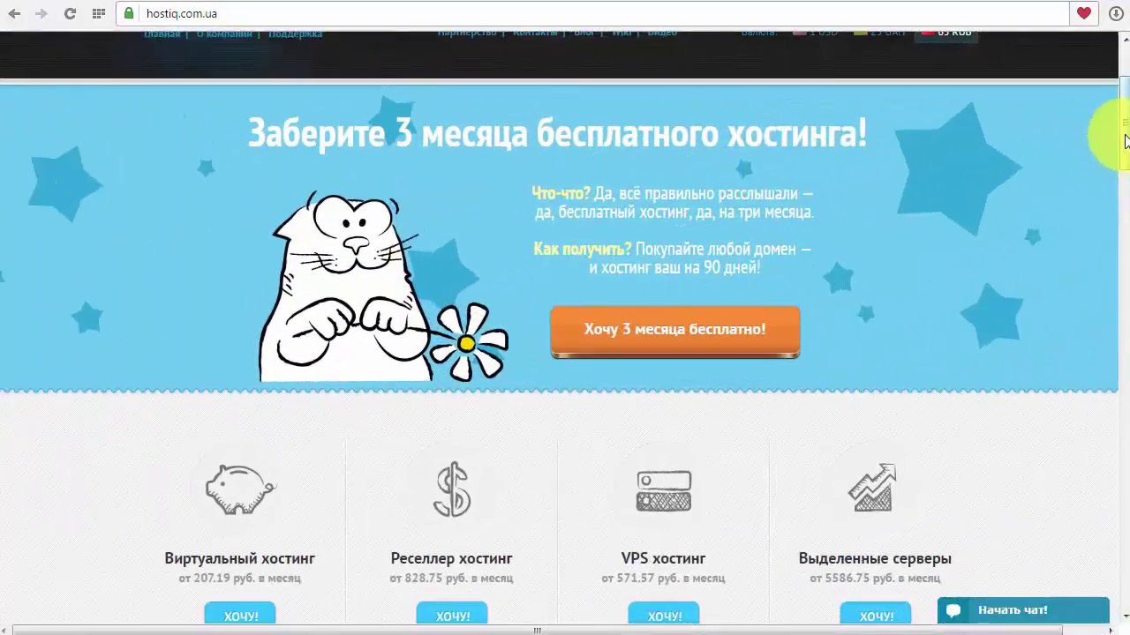
scroll(1119, 175, down, 3)
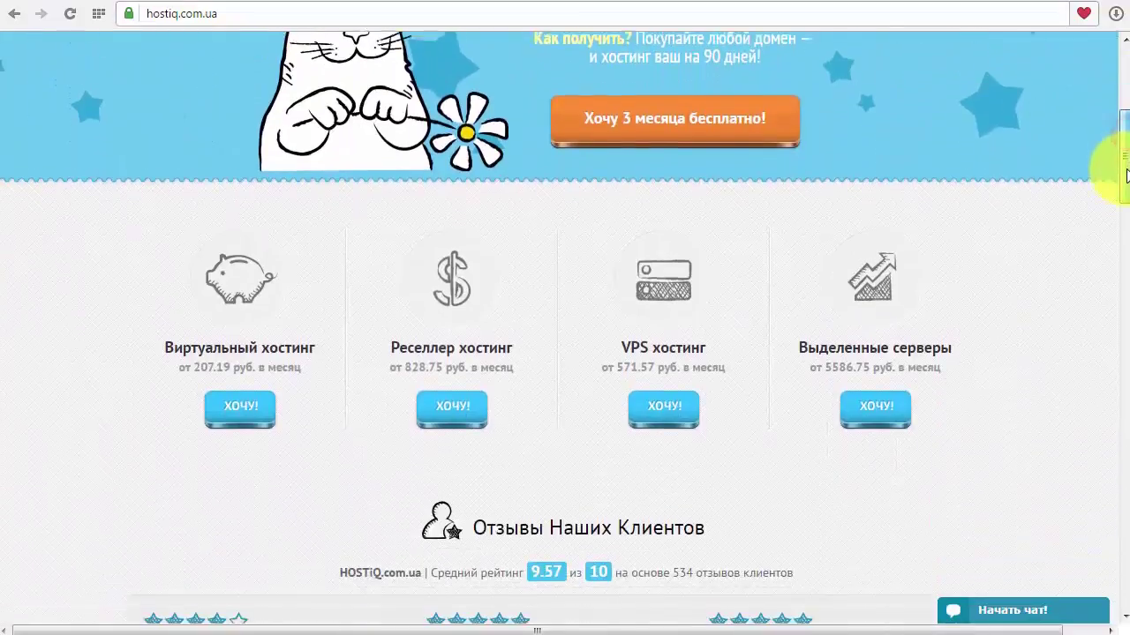
drag(1125, 175, 1125, 125)
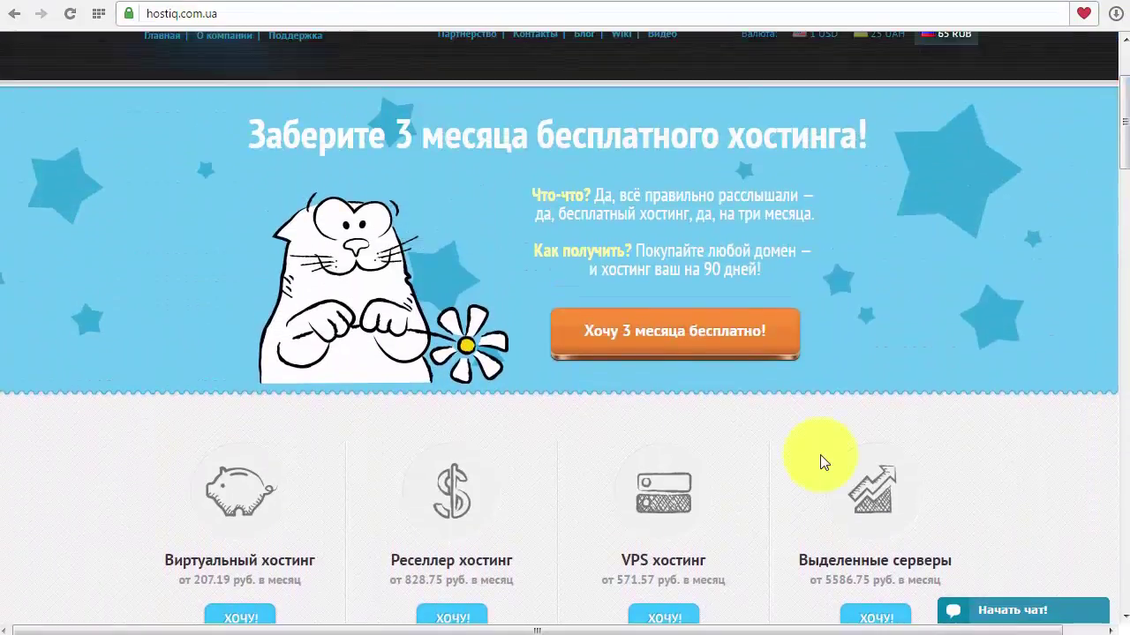